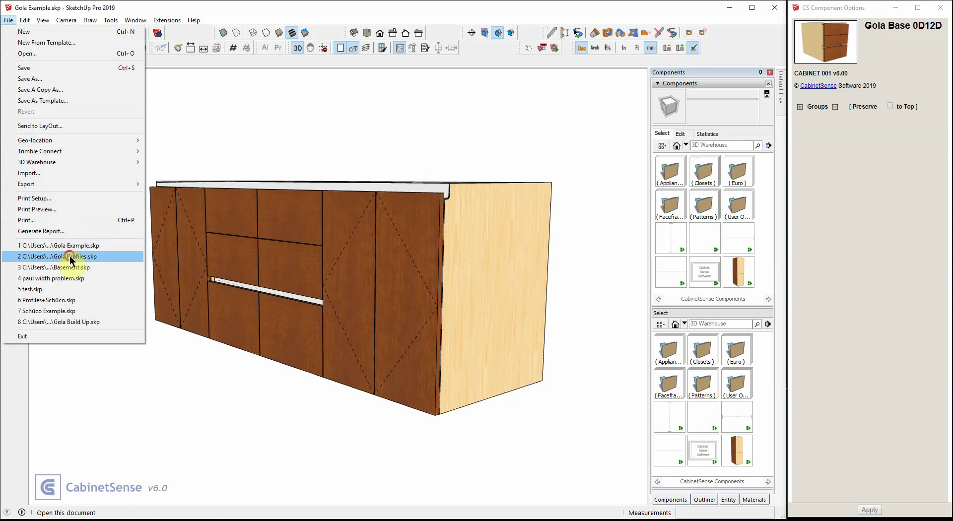
Open the recent model Gola Profiles.skp and view the two Gola profiles beside the cabinet.
left_click(70, 256)
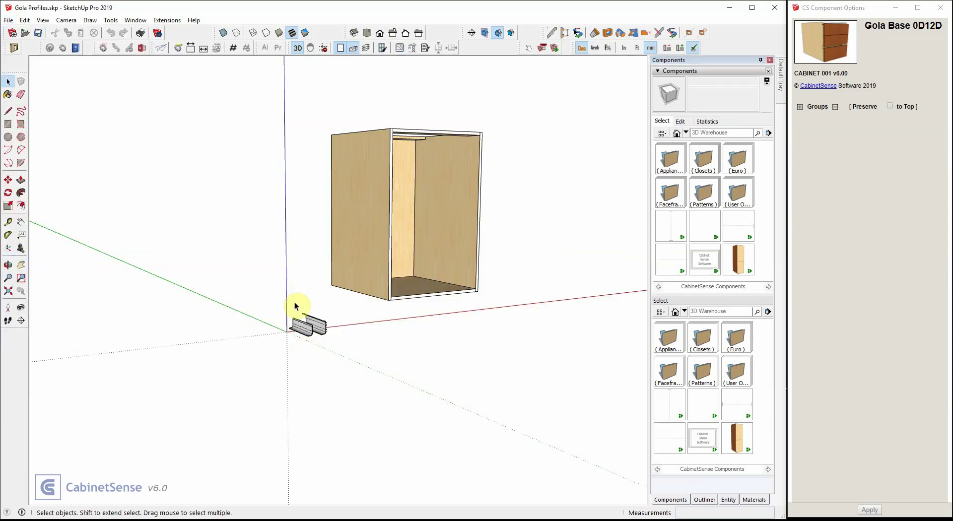
scroll(325, 335, "up", 4)
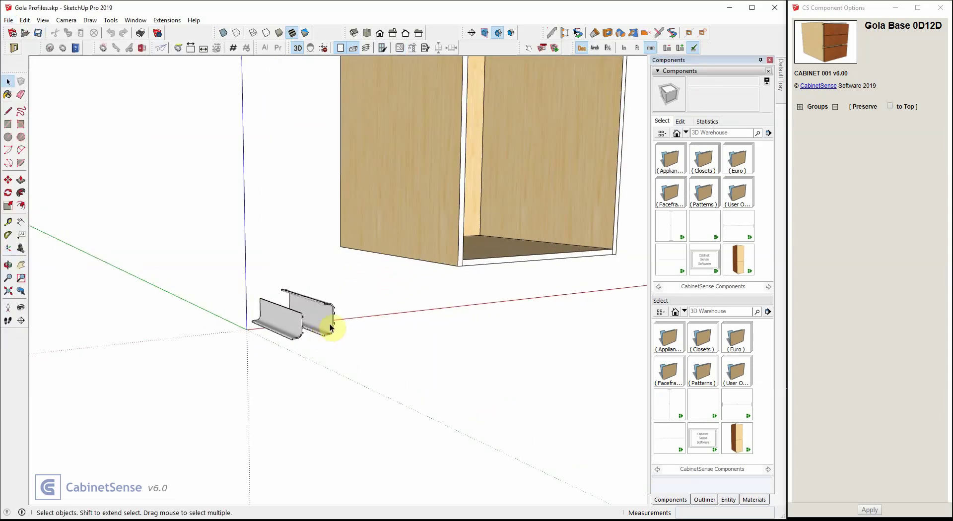
middle_click_drag(330, 324, 305, 290)
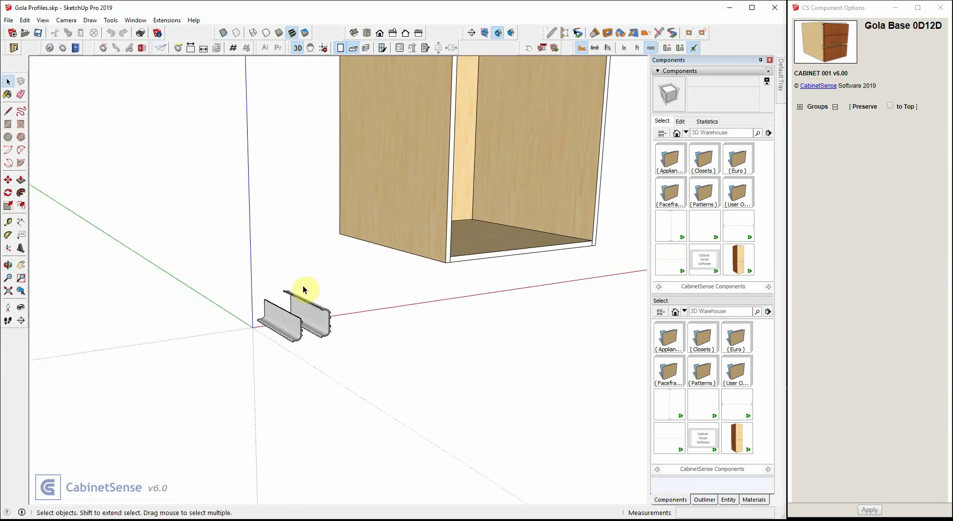
scroll(303, 285, "down", 3)
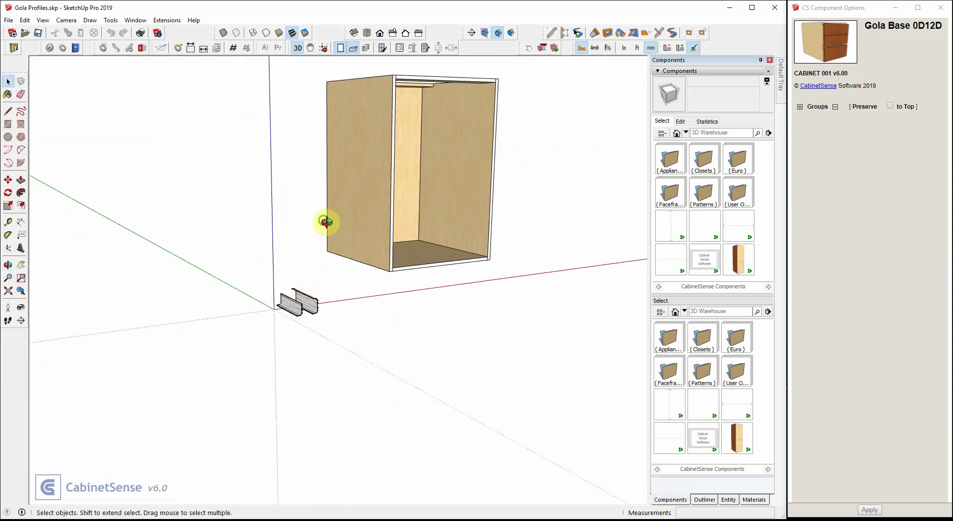
scroll(400, 258, "up", 4)
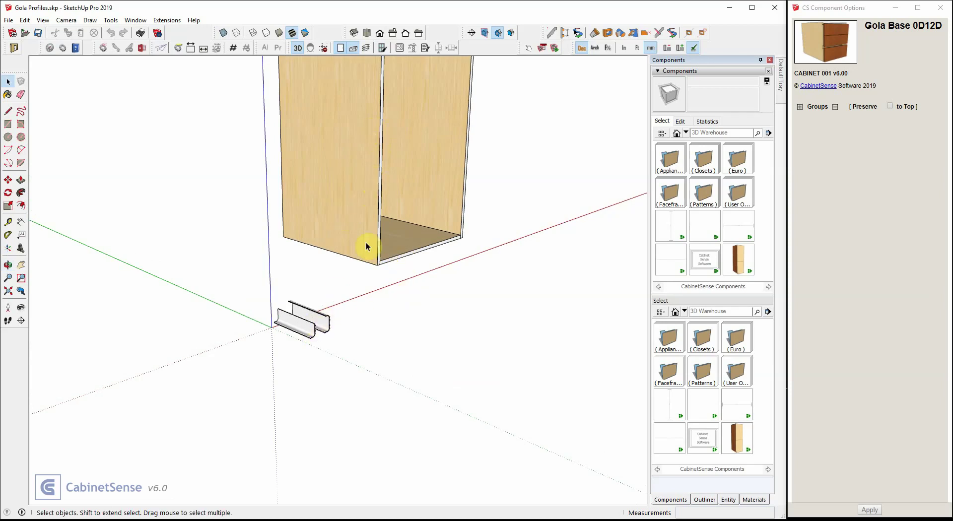
Rotate the C-shaped Gola profile about its vertical axis so it runs parallel to the red axis.
left_click(319, 322)
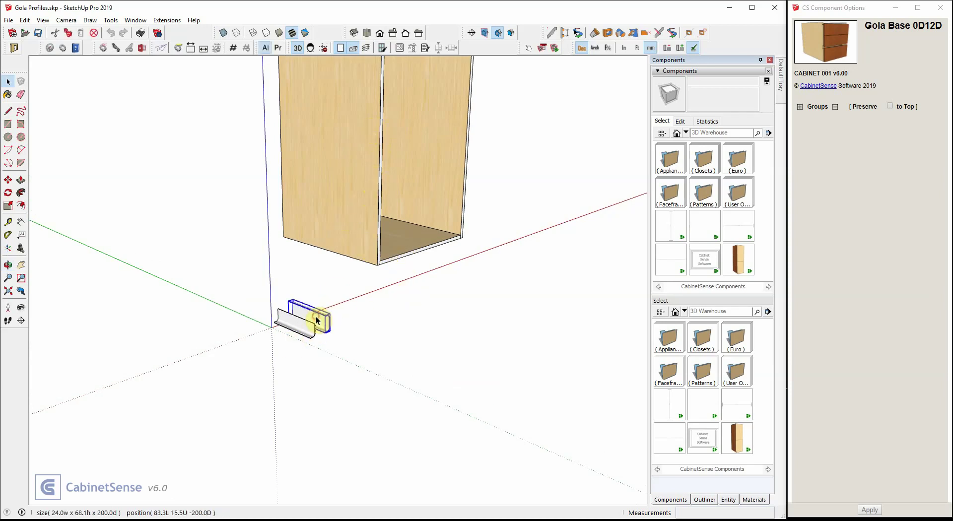
middle_click_drag(293, 305, 304, 383)
scroll(298, 304, "up", 5)
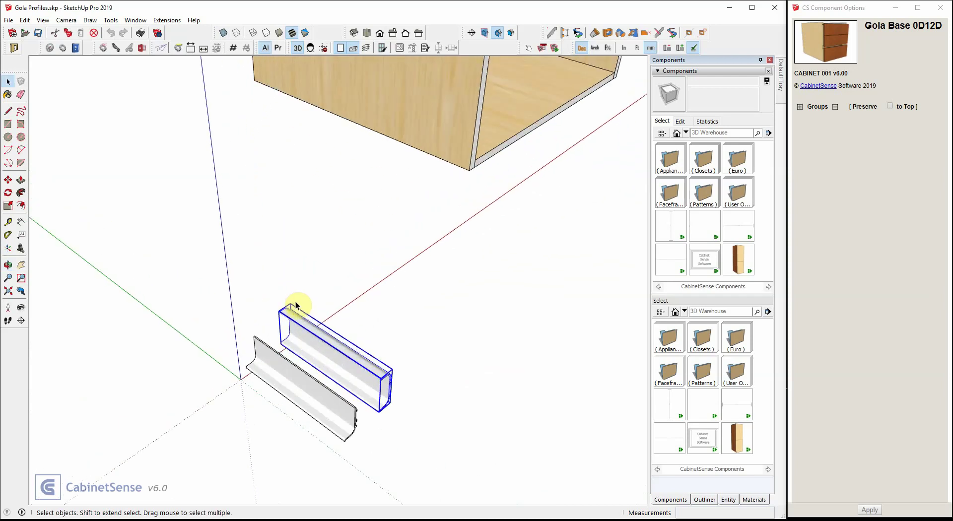
key("m")
left_click(293, 313)
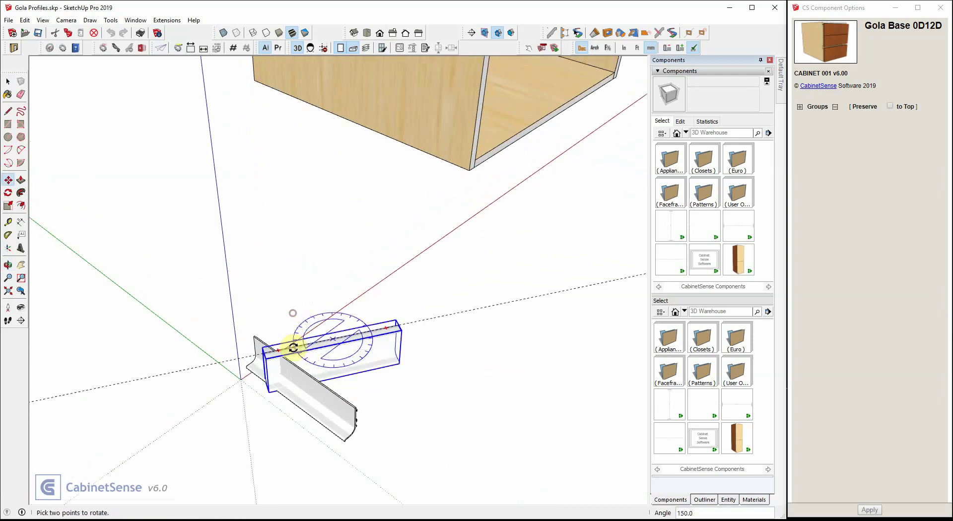
left_click(303, 358)
Move the C-shaped profile by its lower front corner onto the front edge of the cabinet's side panel.
scroll(286, 414, "up", 5)
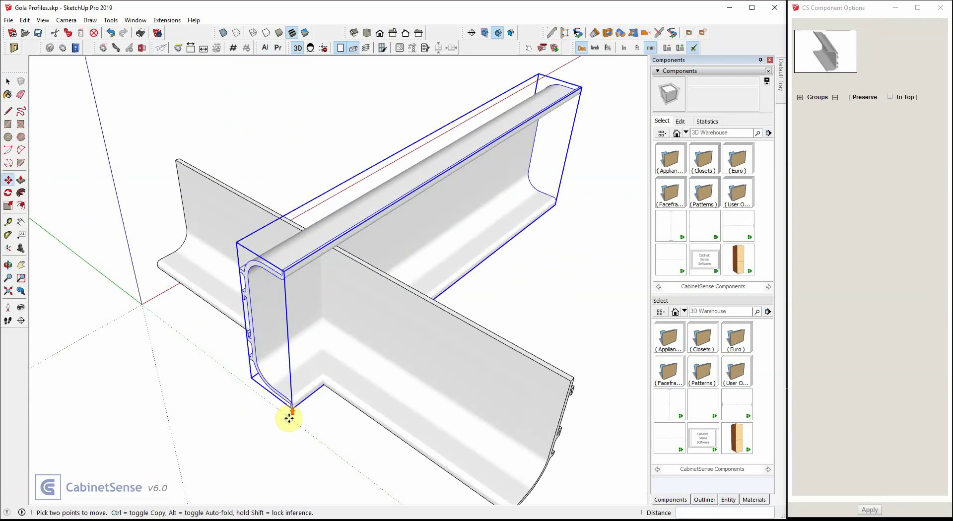
left_click(290, 410)
scroll(299, 401, "down", 3)
scroll(301, 399, "down", 3)
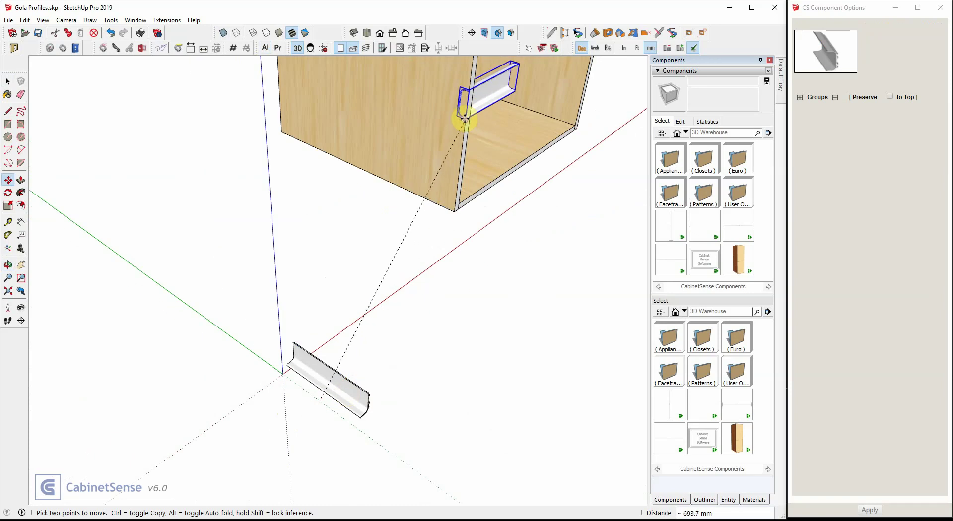
left_click(465, 103)
middle_click_drag(363, 195, 455, 230)
scroll(456, 230, "up", 3)
key("space")
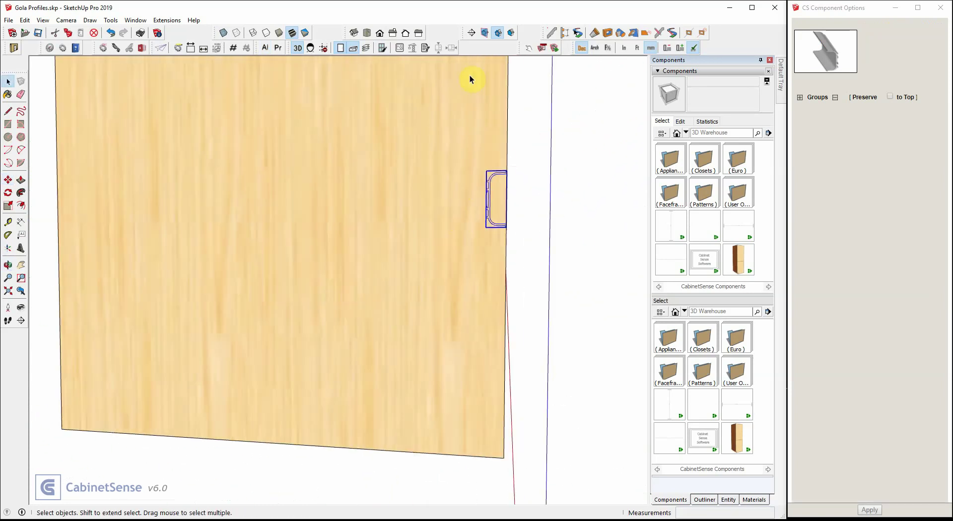
Show the profile on the cabinet side in the Left view with parallel projection.
left_click(419, 33)
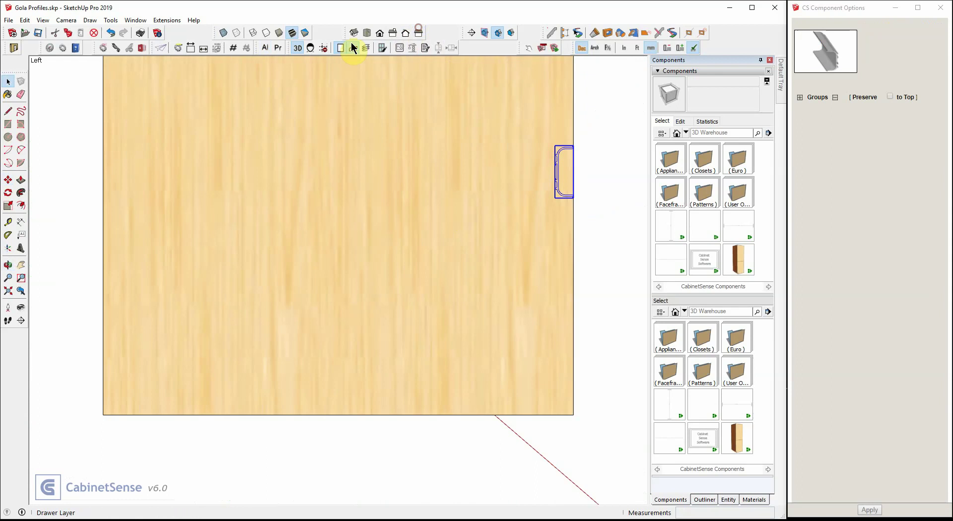
left_click(298, 48)
scroll(491, 168, "up", 5)
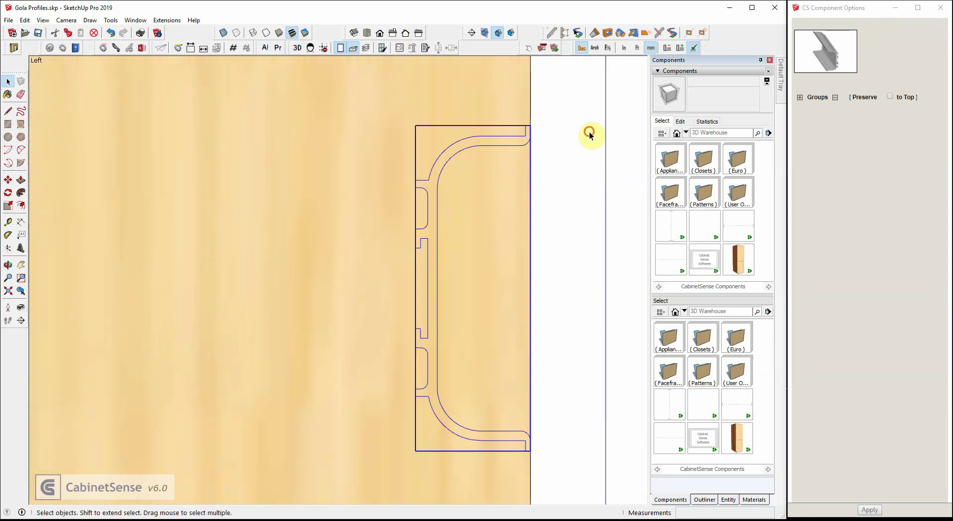
Draw three lines around the back of the profile from its upper to its lower front corner, about 24 mm deep and 68 mm high.
left_click(8, 110)
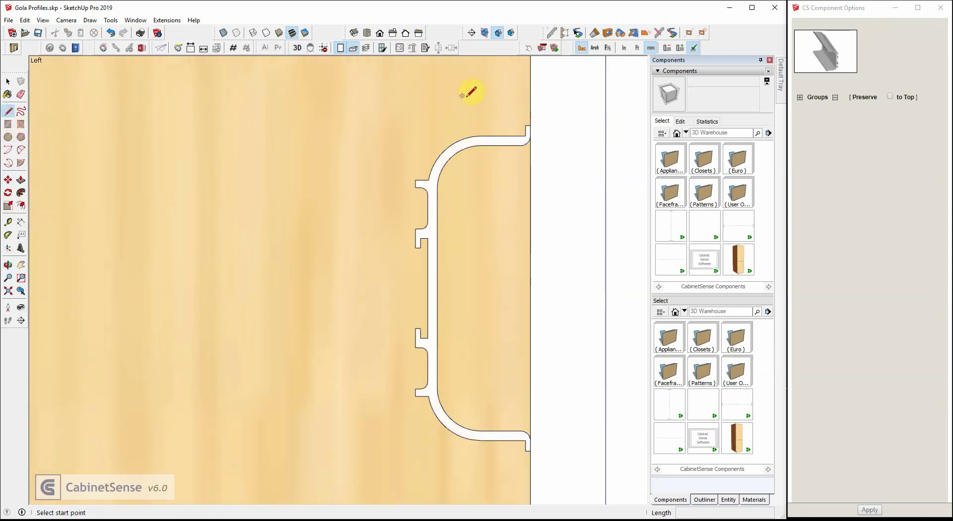
left_click(530, 126)
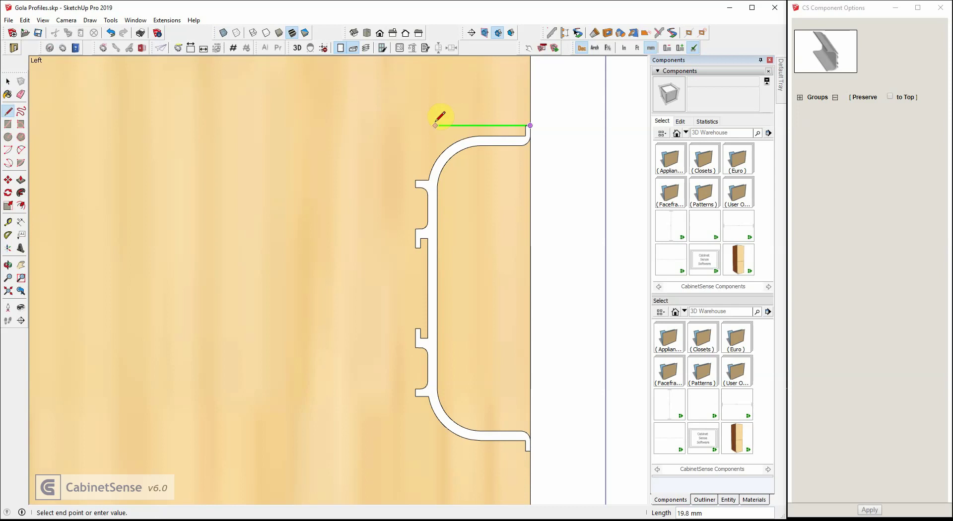
left_click(417, 179)
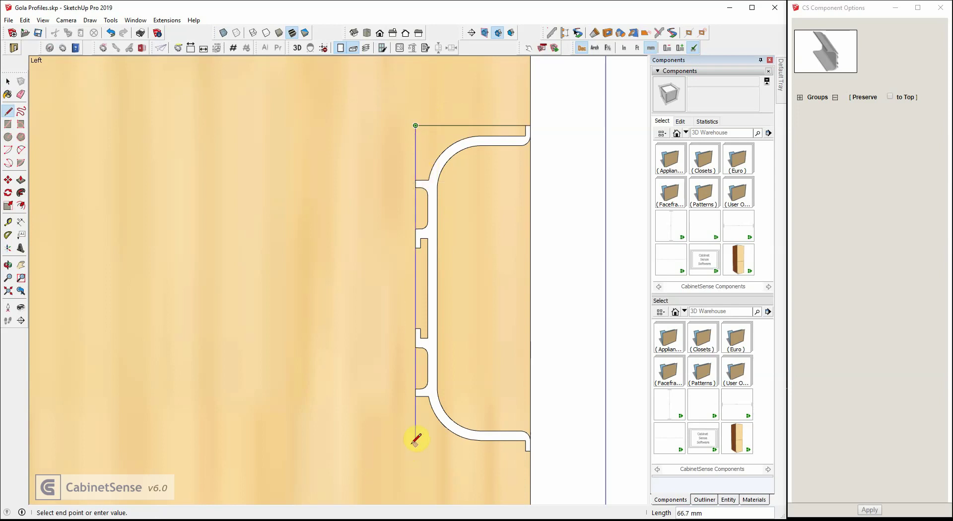
left_click(529, 451)
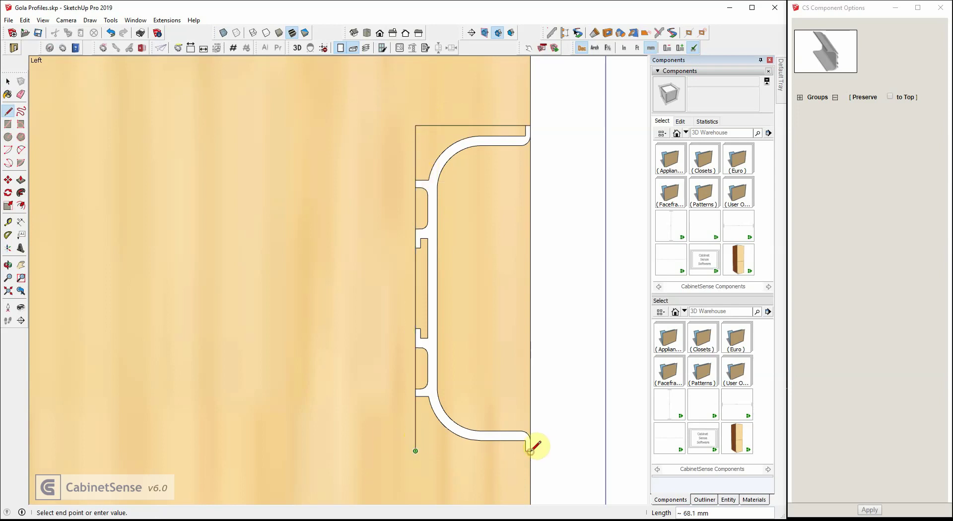
left_click(530, 451)
key("space")
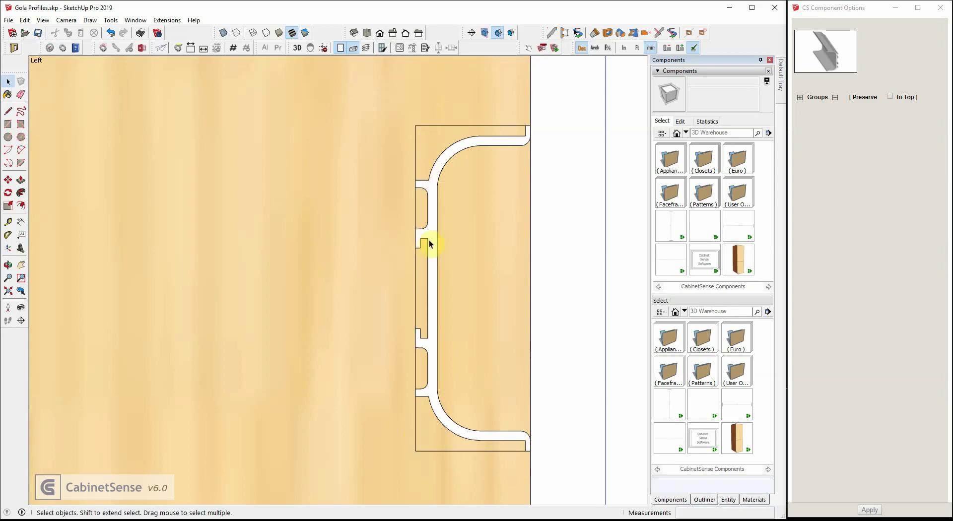
triple_click(429, 242)
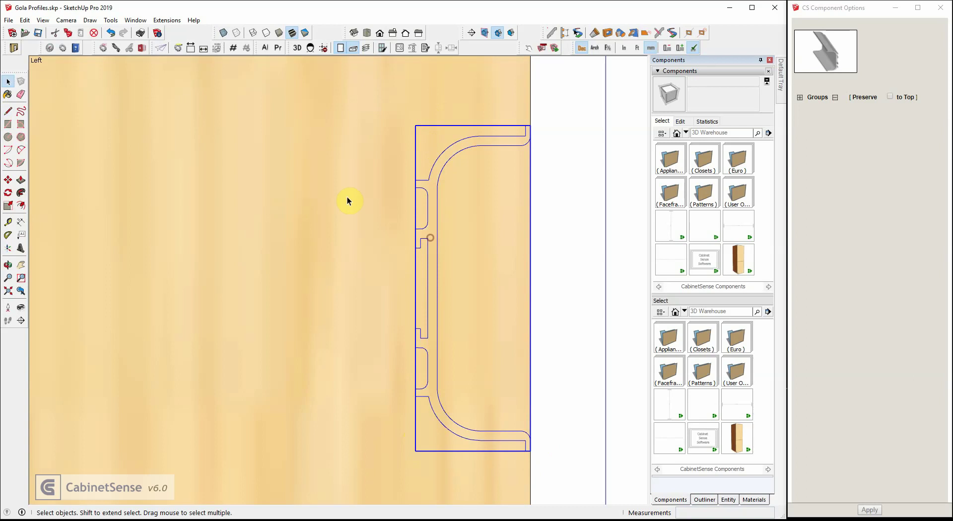
Trace the profile's upper outer curve with a two-point arc.
left_click(446, 110)
left_click(21, 150)
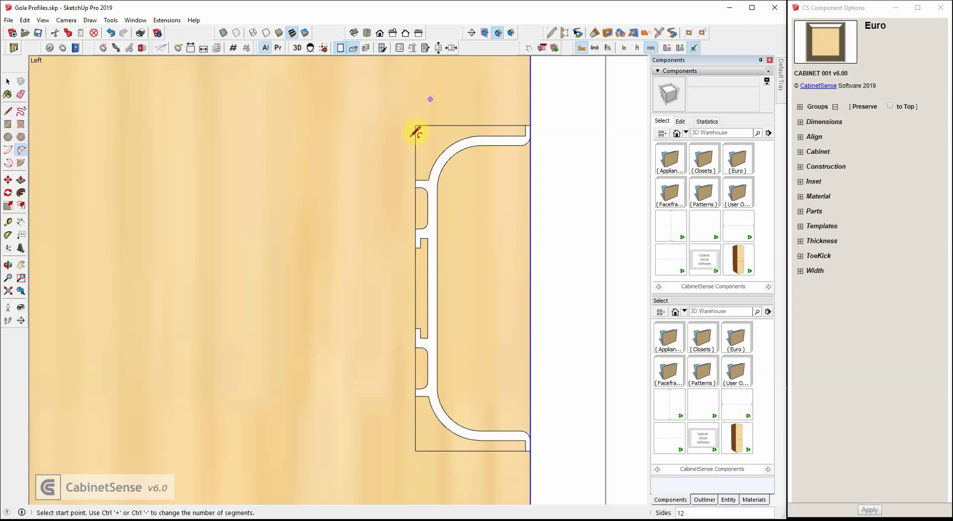
left_click(429, 179)
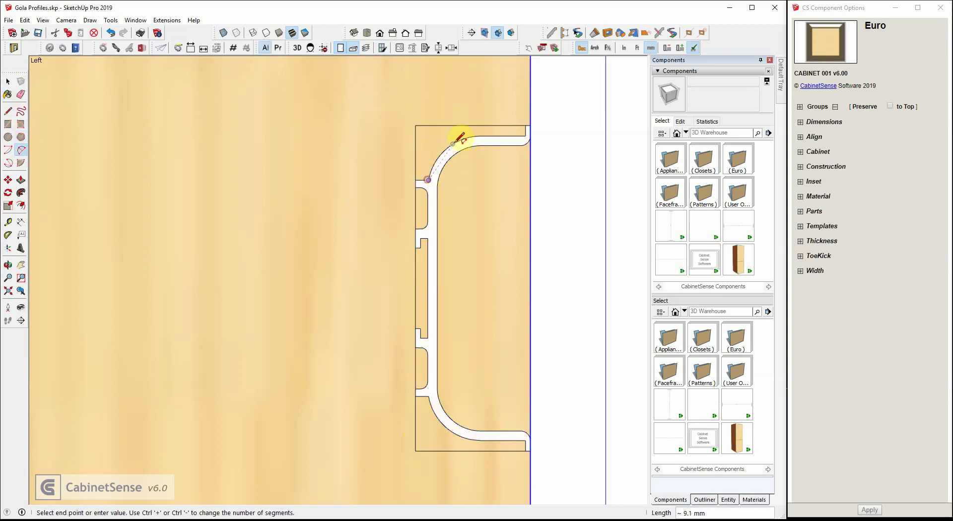
left_click(481, 135)
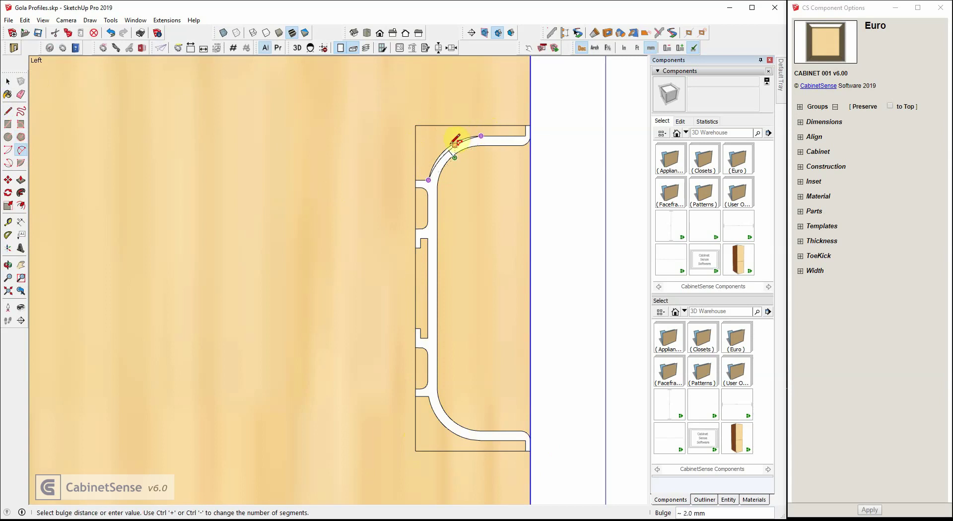
left_click(451, 142)
Move the upper arc about 3.5 mm diagonally outward so its ends meet the outline's top and back lines.
key("space")
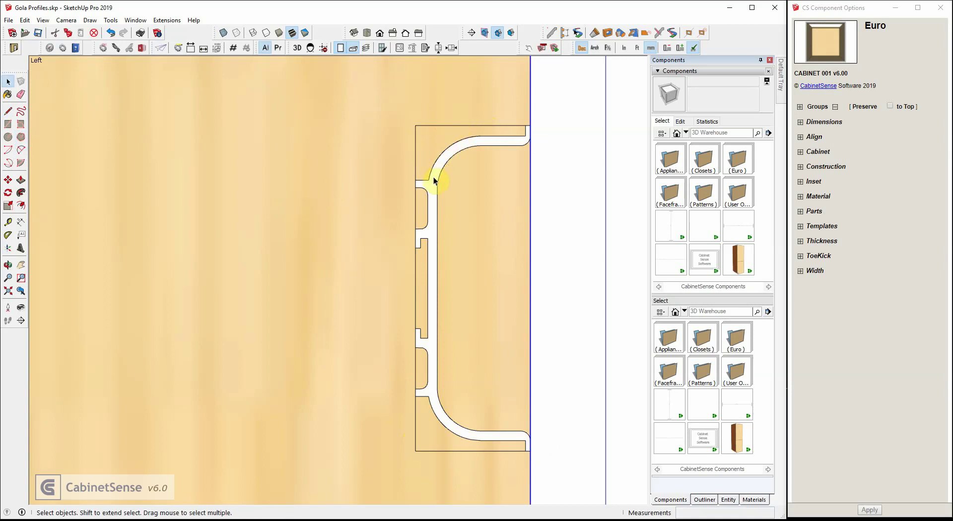
key("m")
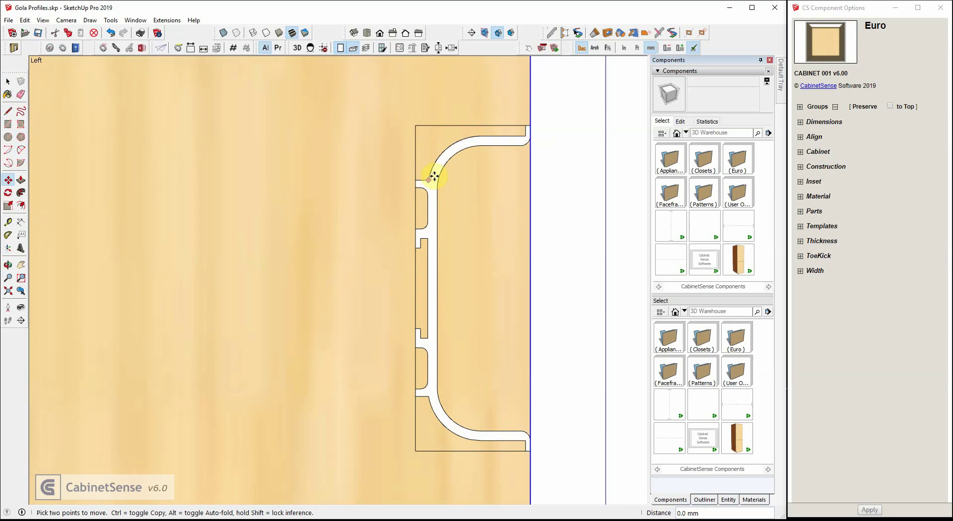
key("space")
left_click(434, 166)
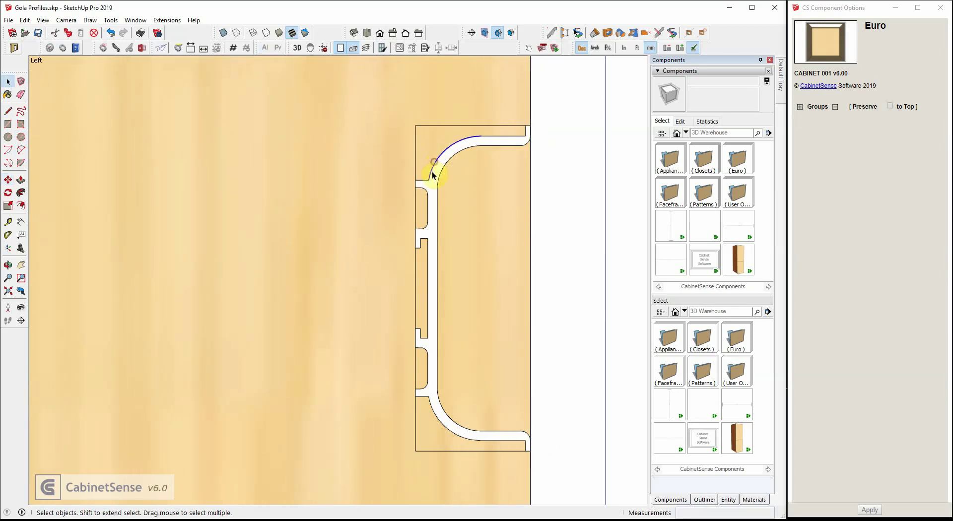
key("m")
left_click(427, 179)
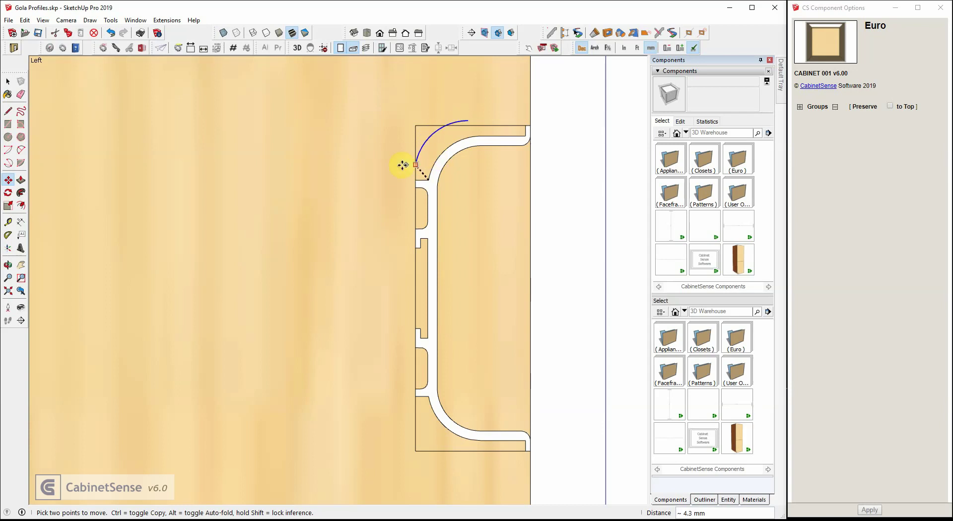
left_click(409, 170)
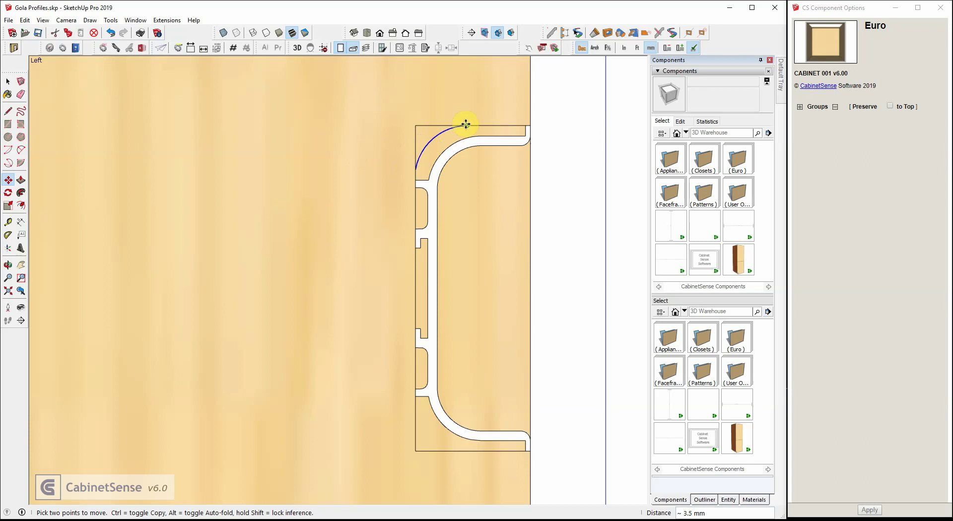
Erase the two line segments forming the square upper corner outside the arc.
key("space")
left_click(434, 126)
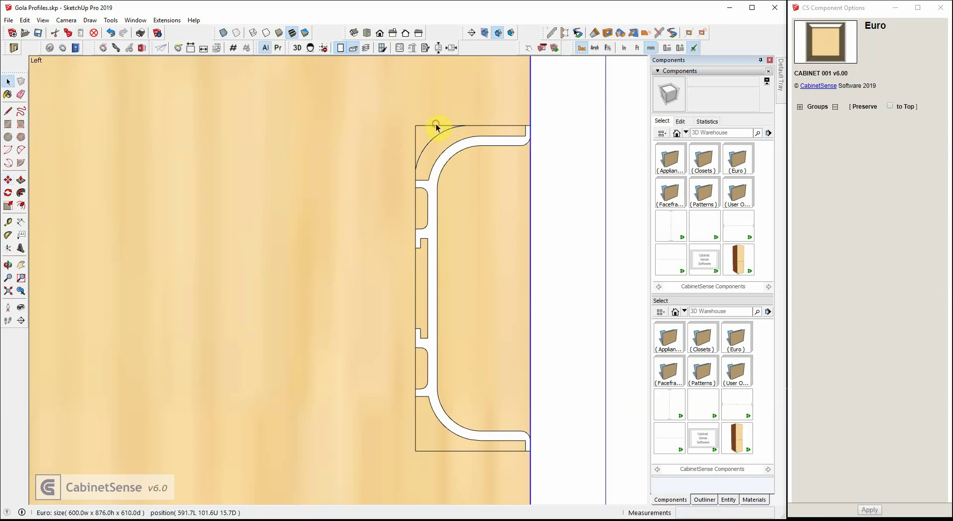
left_click(433, 125)
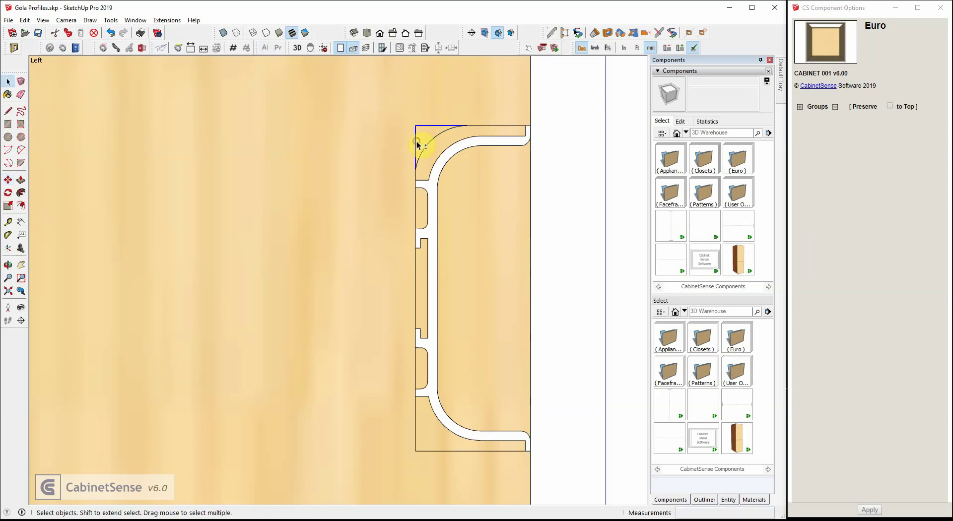
right_click(416, 144)
left_click(432, 157)
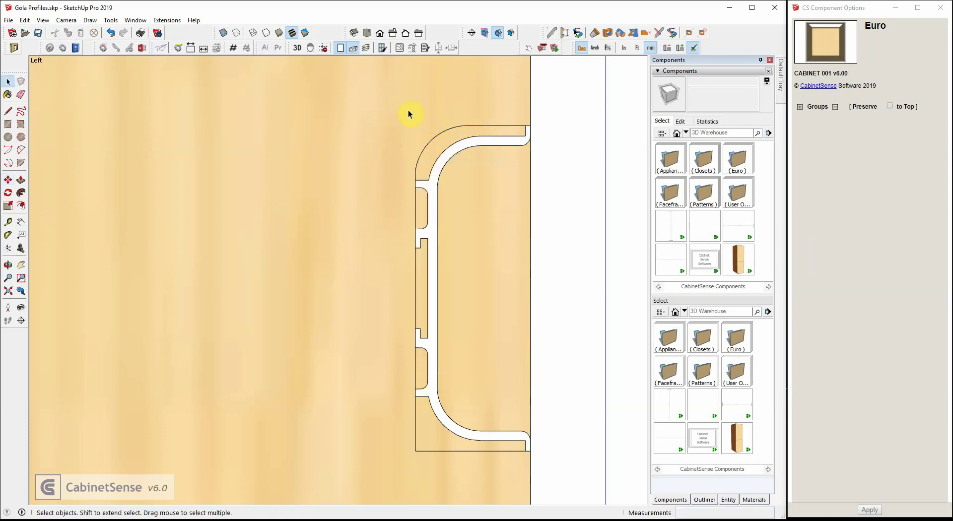
Trace the profile's lower outer curve with a two-point arc.
scroll(411, 112, "down", 3)
left_click(21, 149)
scroll(424, 259, "up", 4)
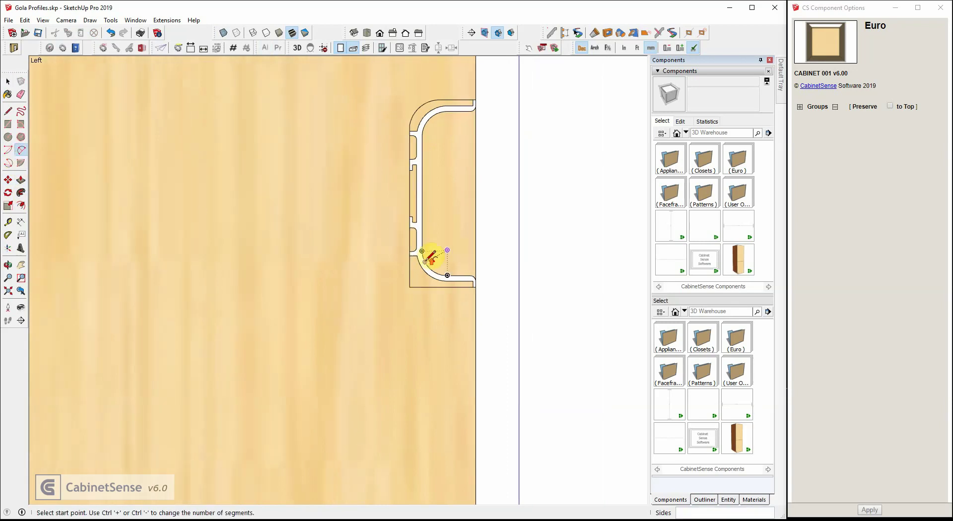
left_click(403, 246)
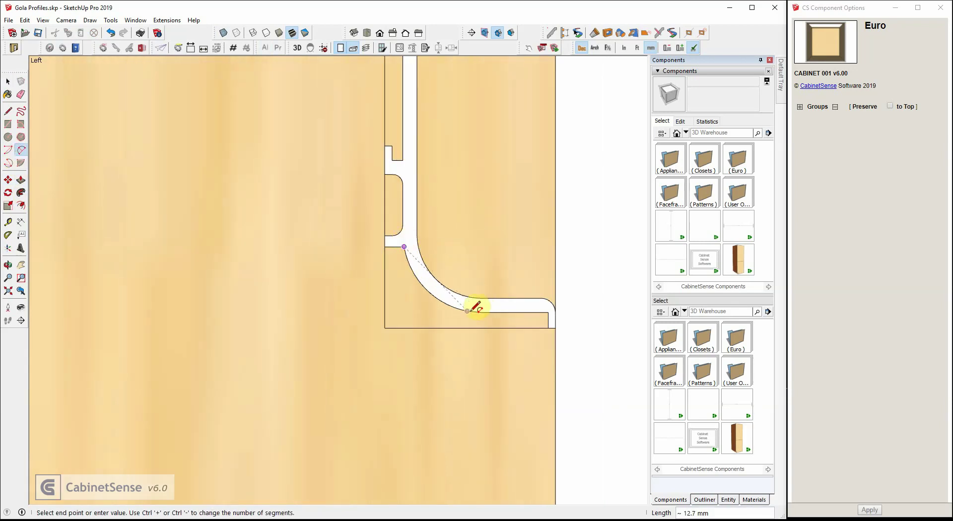
left_click(482, 312)
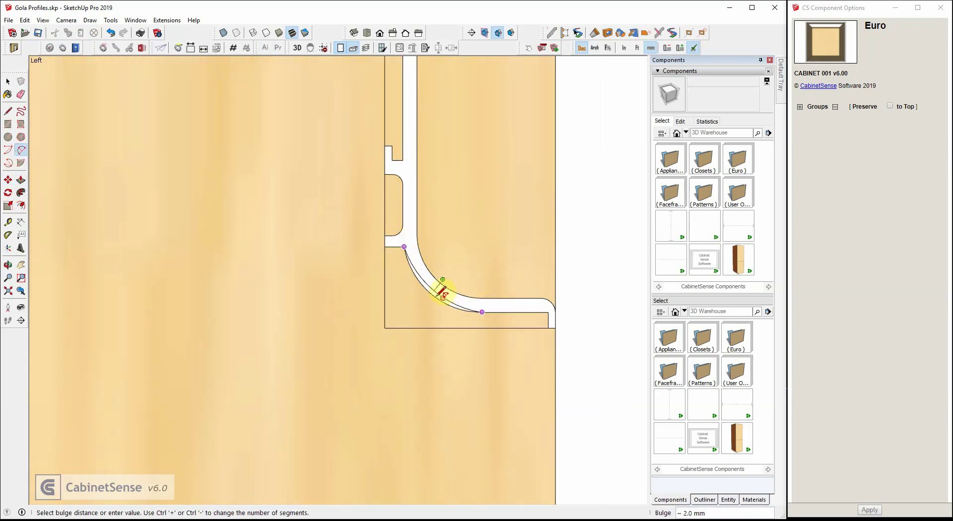
left_click(430, 297)
Move the lower arc about 3.5 mm diagonally outward so its ends meet the outline's back and bottom lines.
key("space")
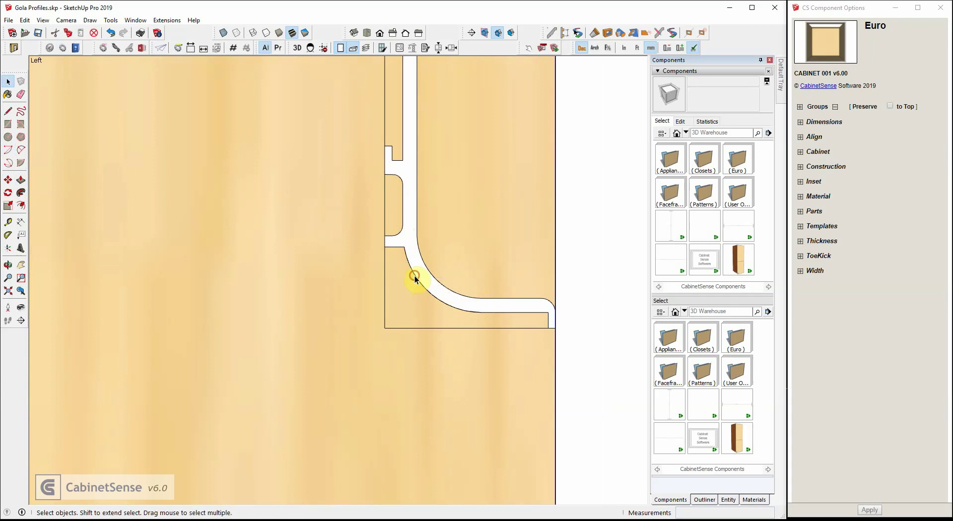
key("m")
left_click(405, 246)
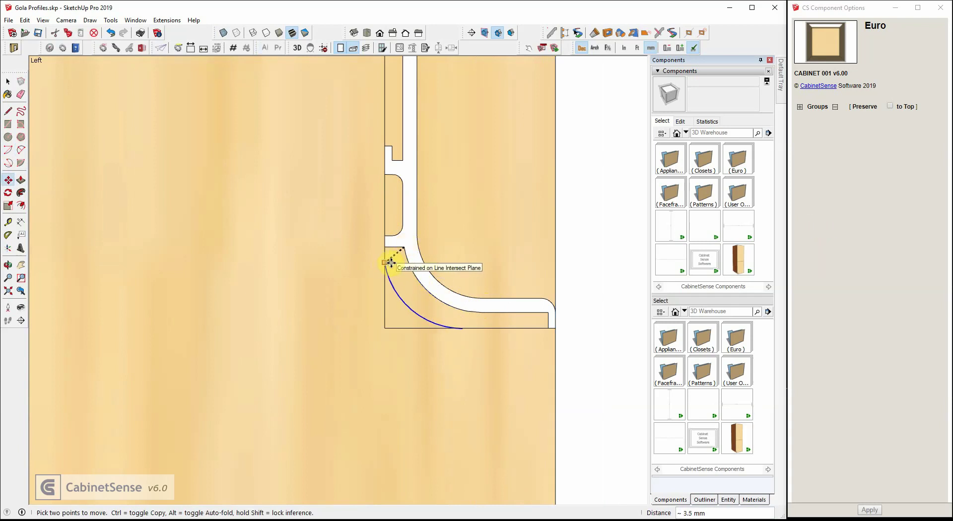
left_click(386, 263)
key("space")
Erase the two line segments forming the square lower corner outside the arc.
left_click(384, 280)
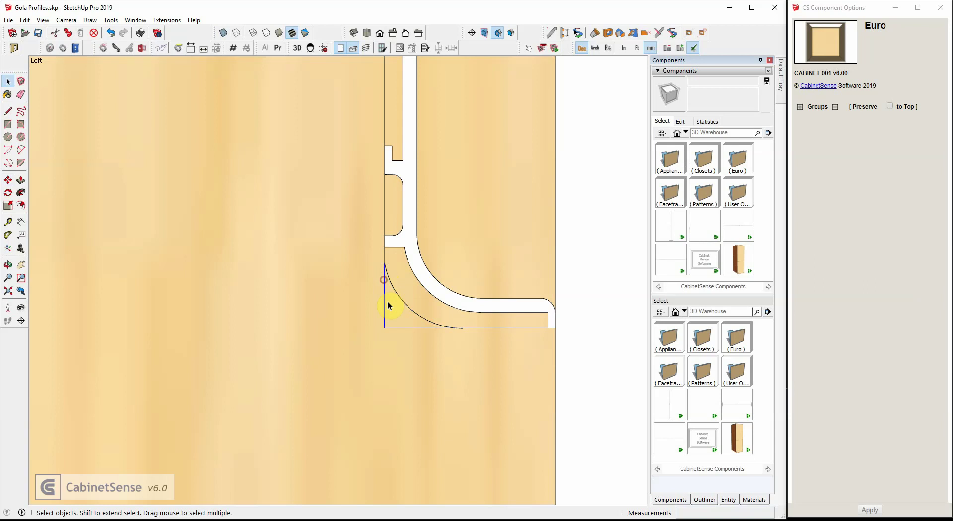
left_click(403, 327, "shift")
right_click(403, 326)
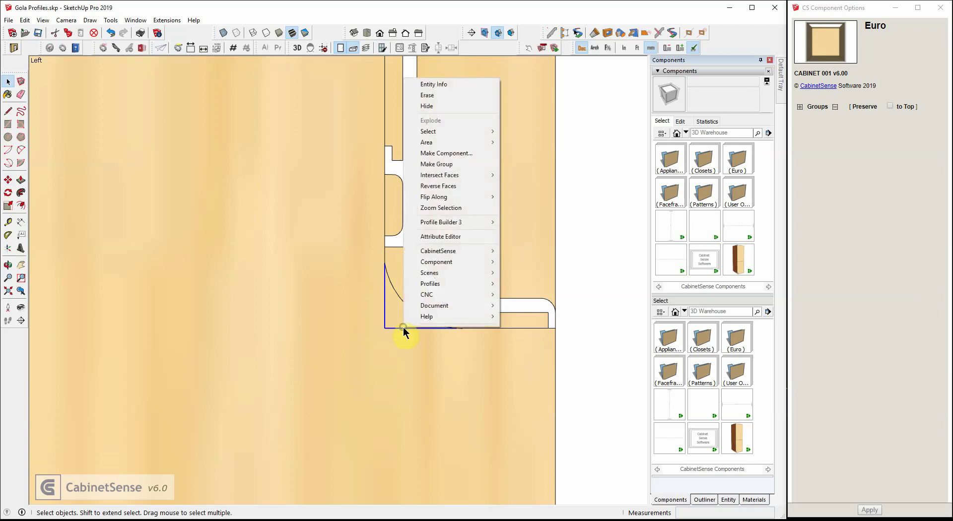
left_click(433, 96)
Move the C-shaped Gola profile horizontally out of the notch outline, clear of the cabinet's front edge.
scroll(351, 212, "down", 5)
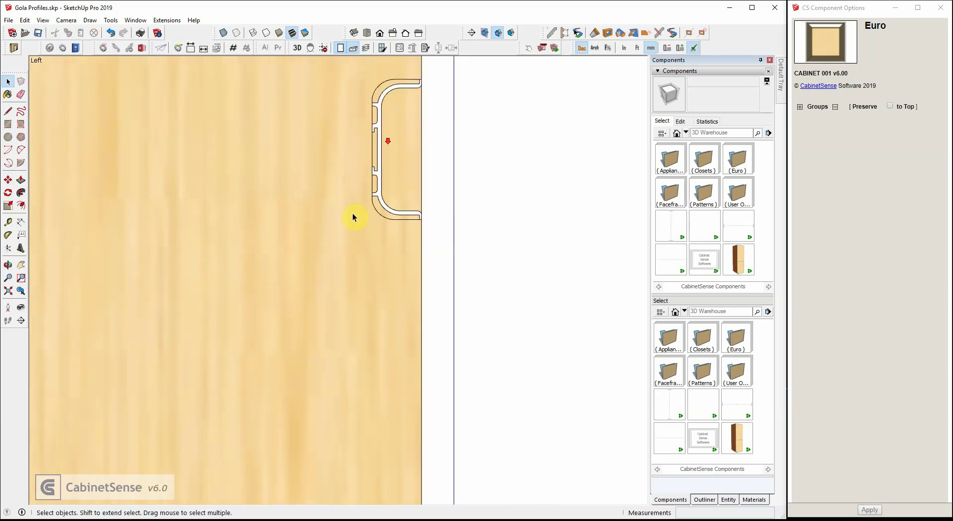
scroll(367, 170, "up", 3)
left_click(368, 154)
key("m")
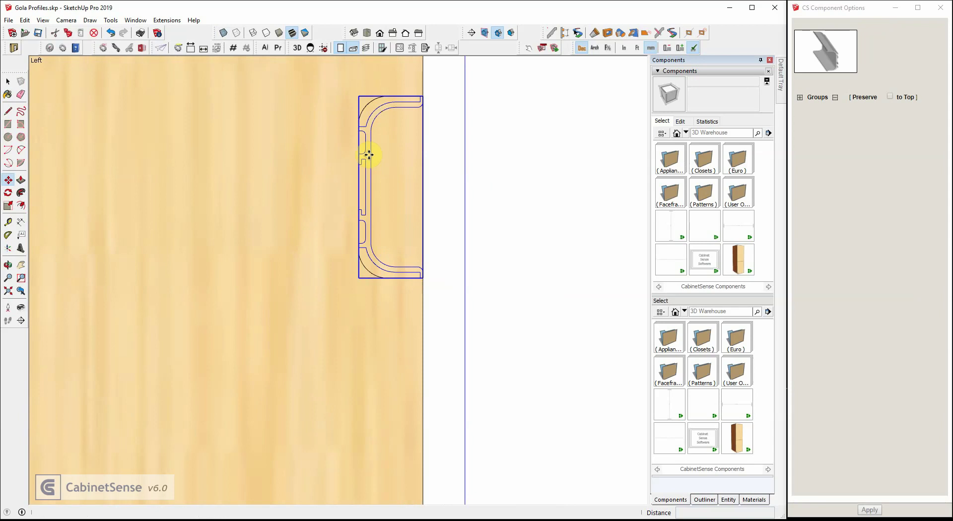
left_click(539, 150)
key("space")
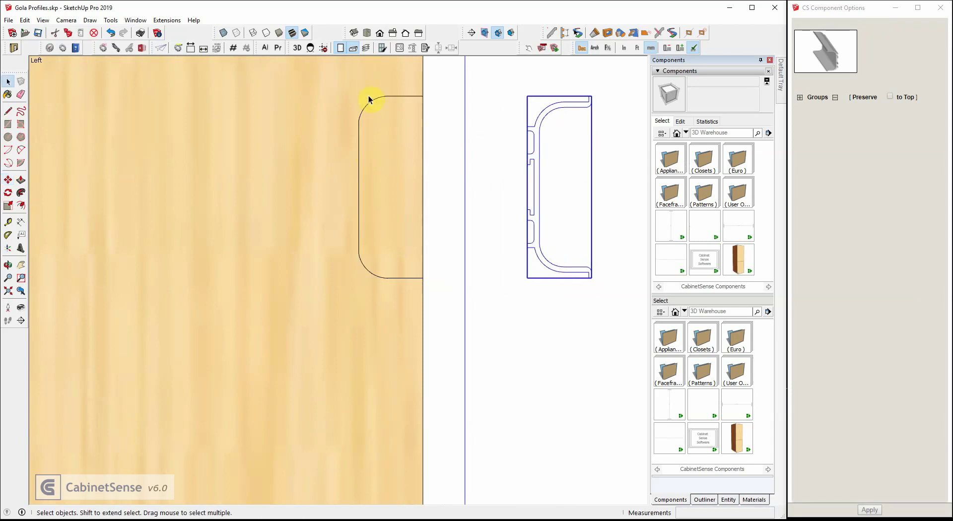
Make the complete rounded notch outline into a component named "Gola C".
left_click_drag(326, 101, 453, 305)
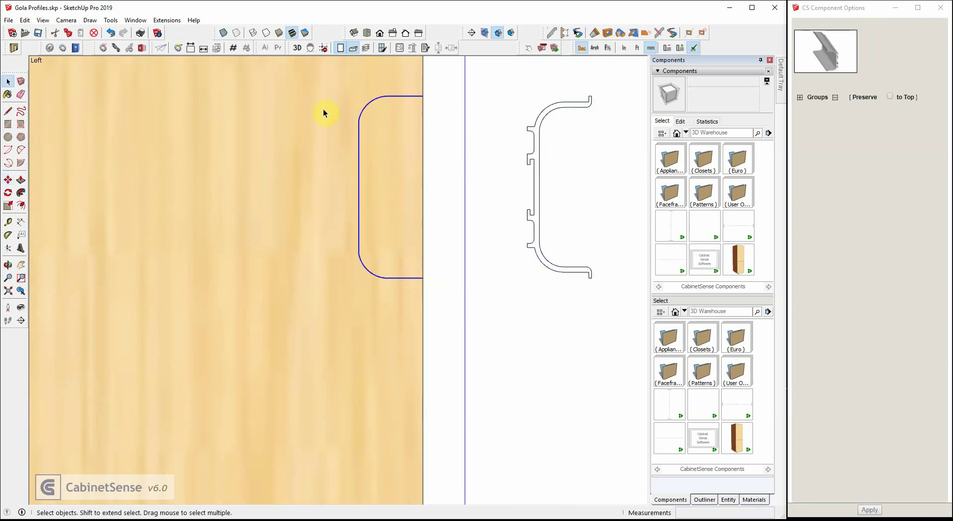
right_click(393, 97)
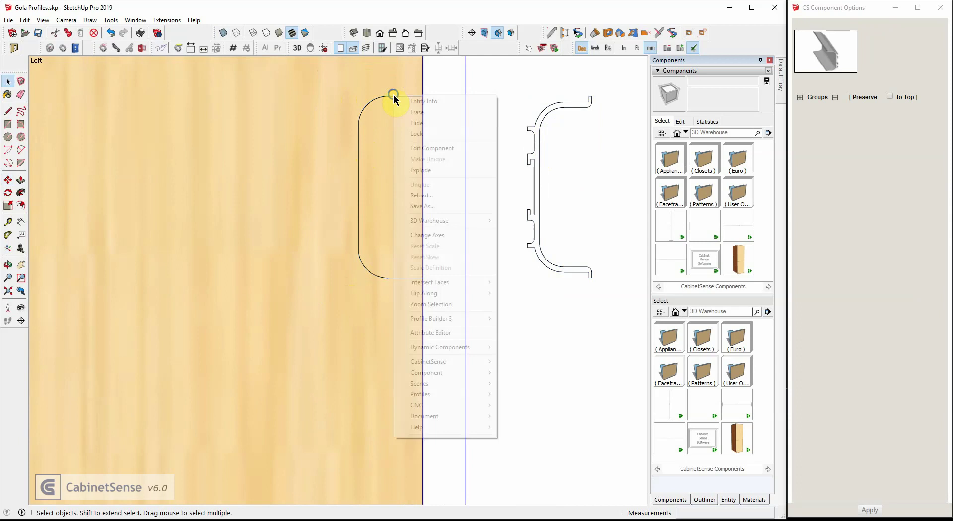
left_click(475, 345)
key("ctrl+z")
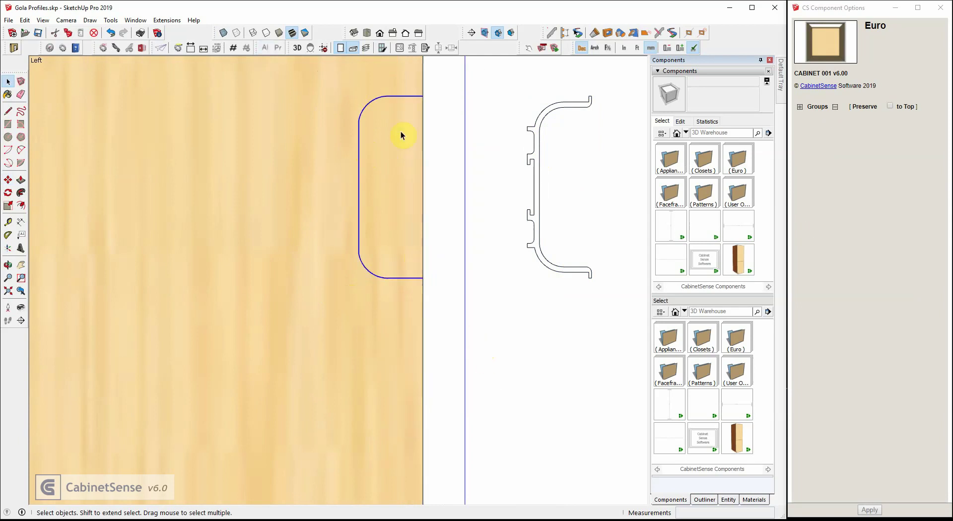
right_click(409, 96)
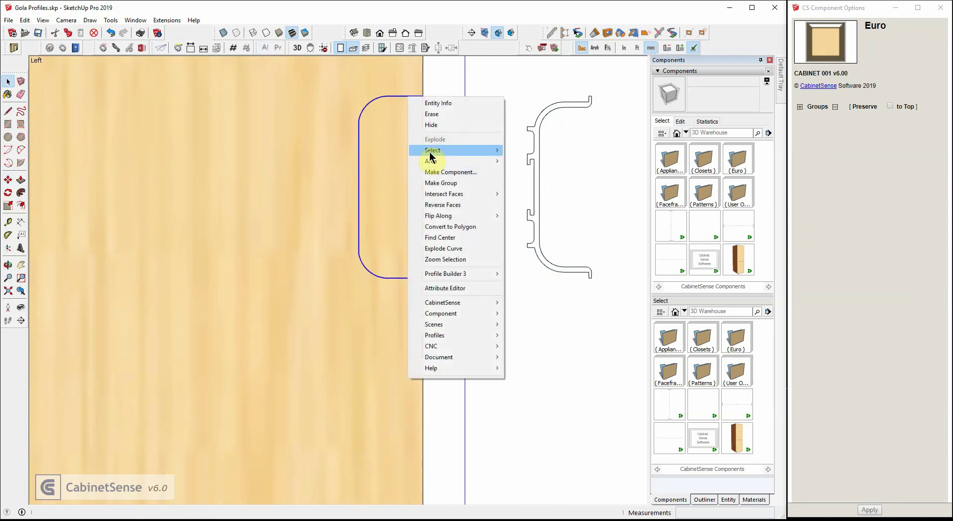
mouse_move(430, 153)
left_click(436, 172)
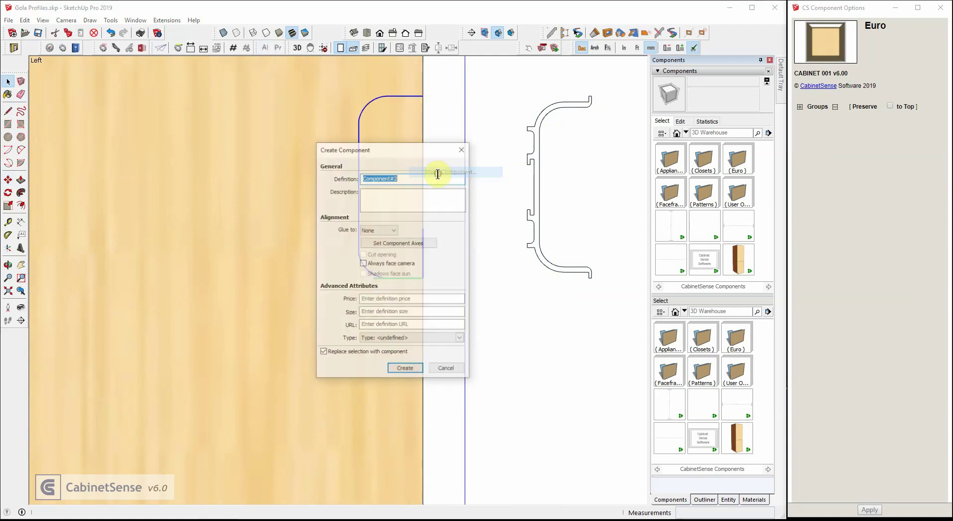
type("Gola C")
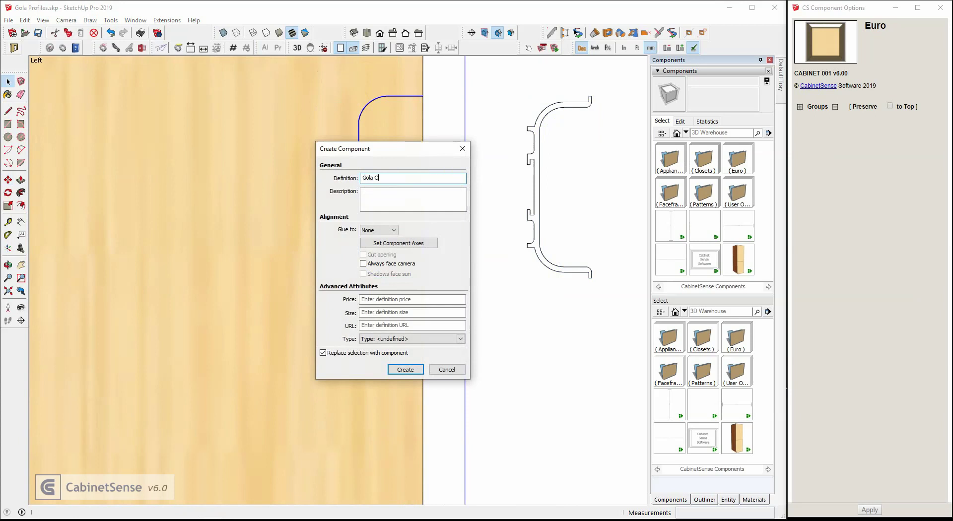
key("Return")
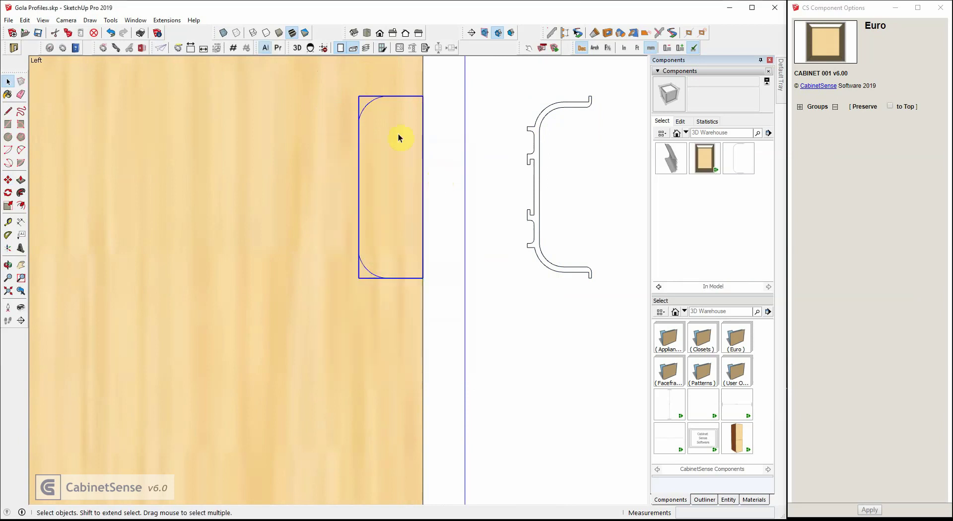
Save the notch outline component as Gola C.skp in a new "( Gola )" folder within the CabinetSense Components library.
right_click(383, 99)
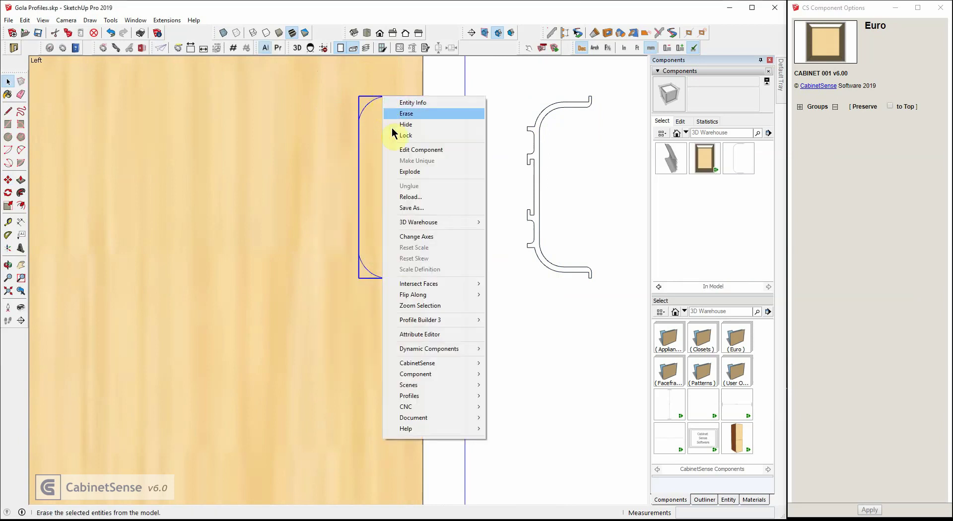
left_click(408, 208)
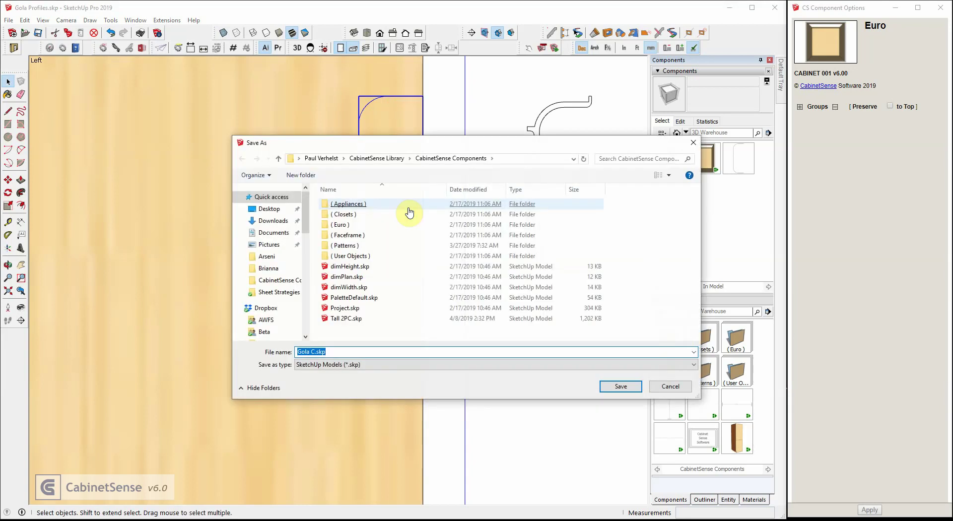
right_click(404, 248)
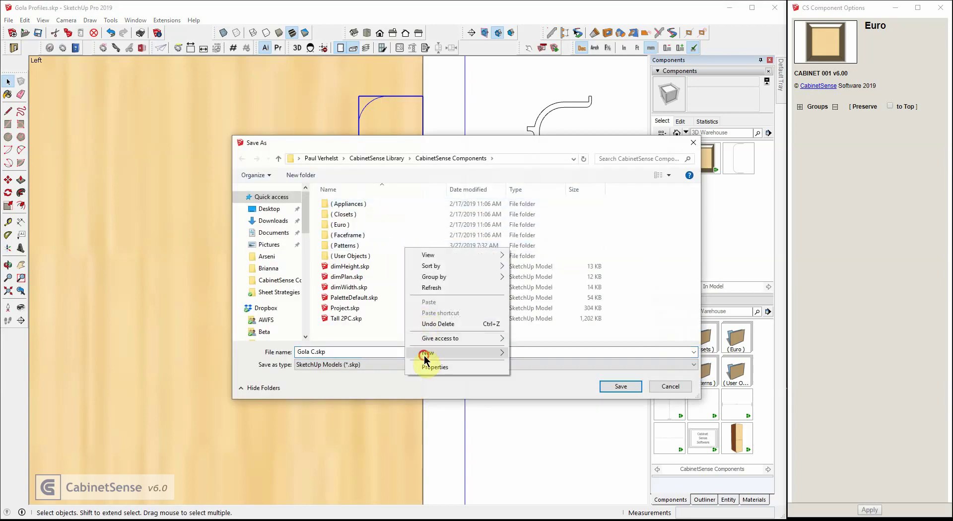
mouse_move(428, 352)
left_click(540, 355)
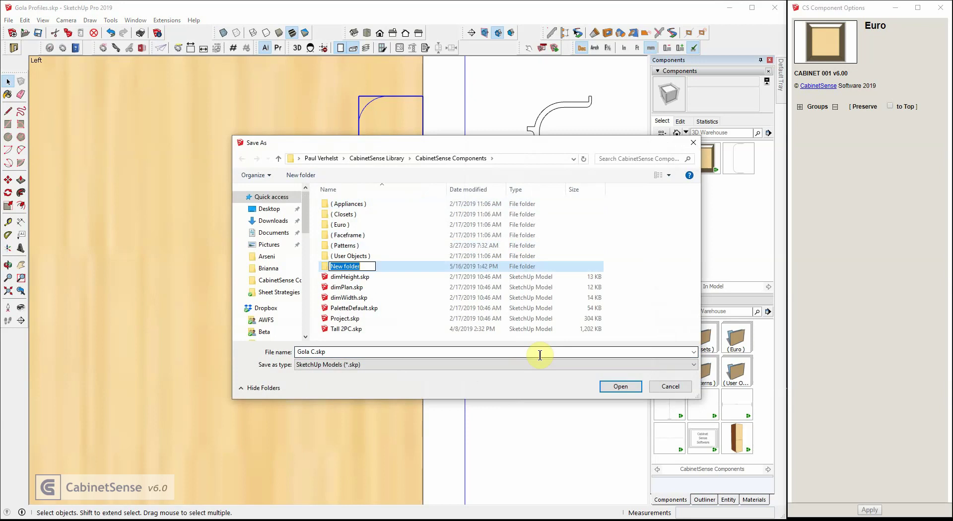
type("( Gola")
key("Return")
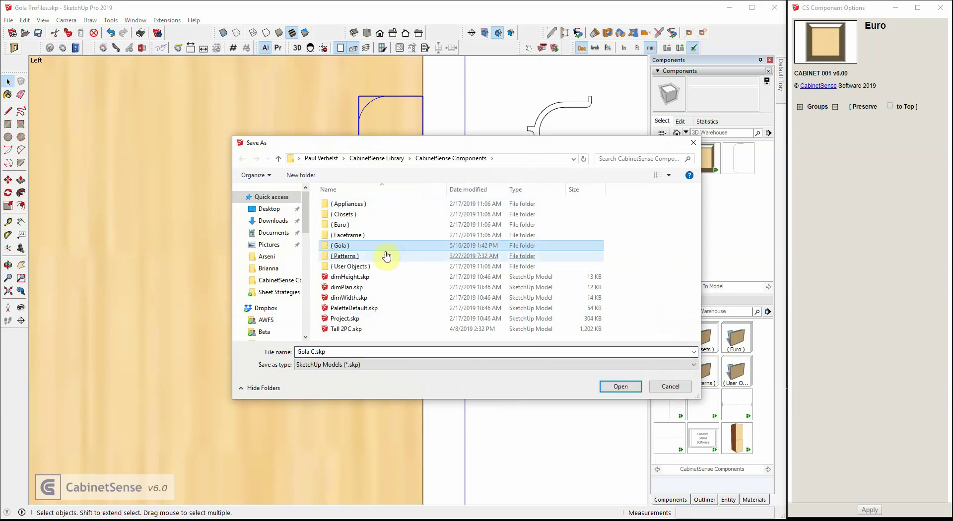
double_click(340, 245)
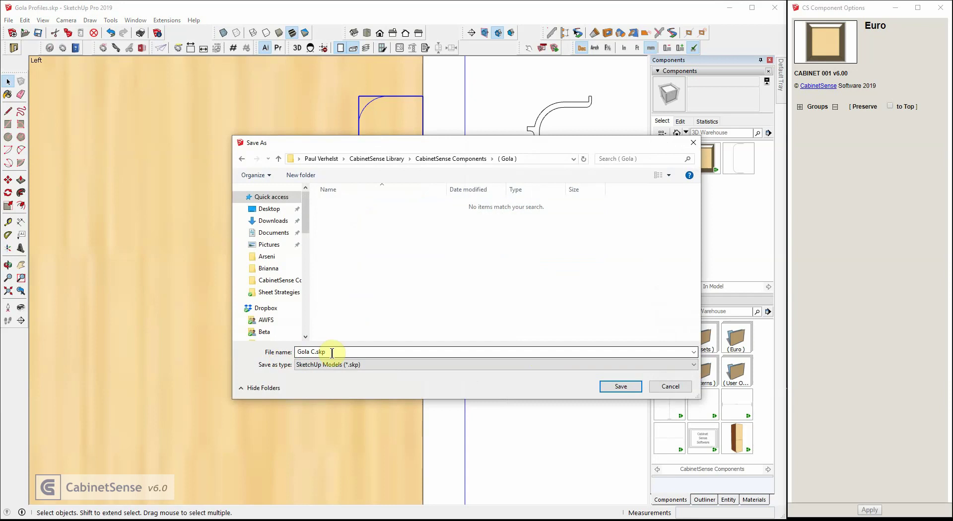
left_click(638, 386)
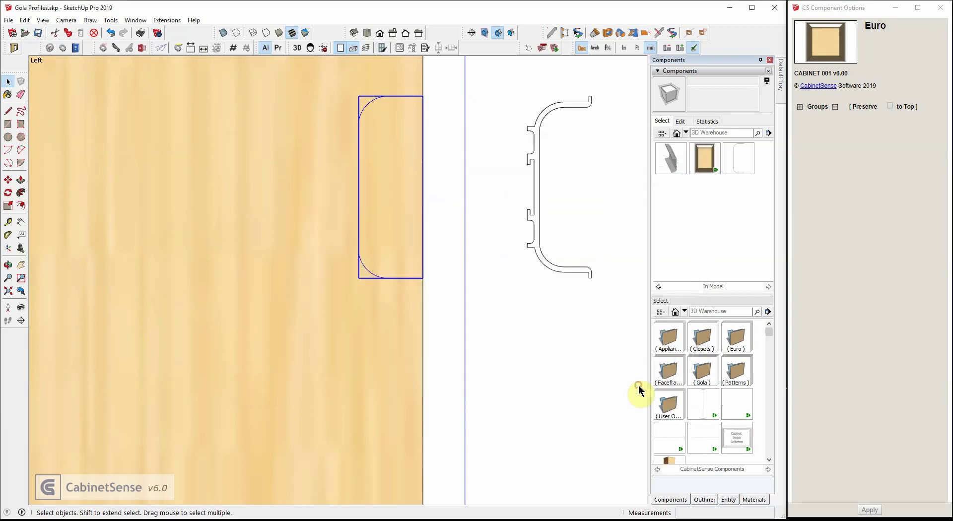
Rename the C-shaped profile's component definition to "Gola C Profile".
left_click(535, 167)
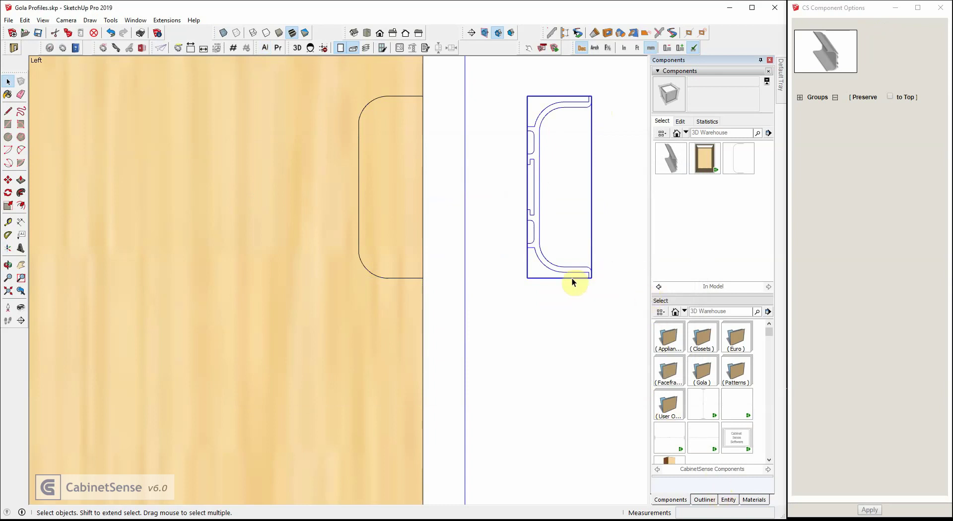
left_click(728, 499)
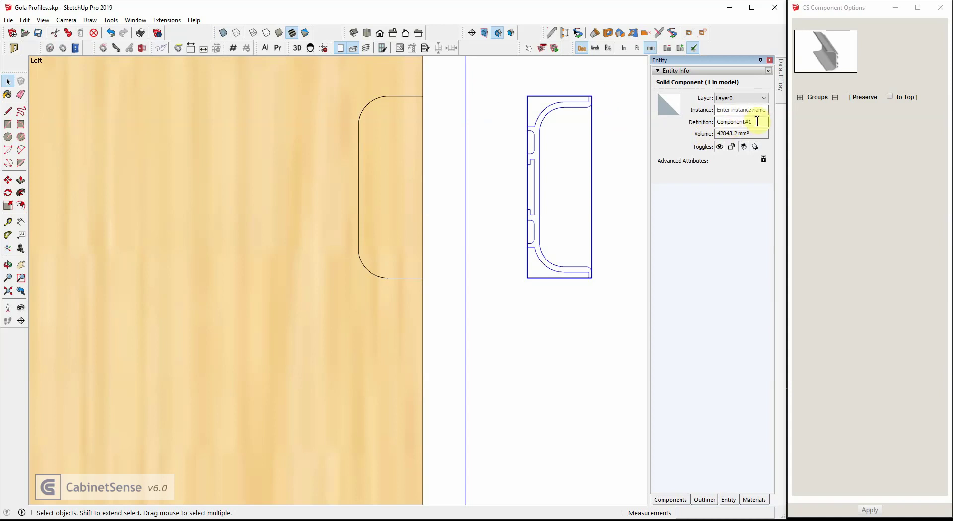
left_click(758, 120)
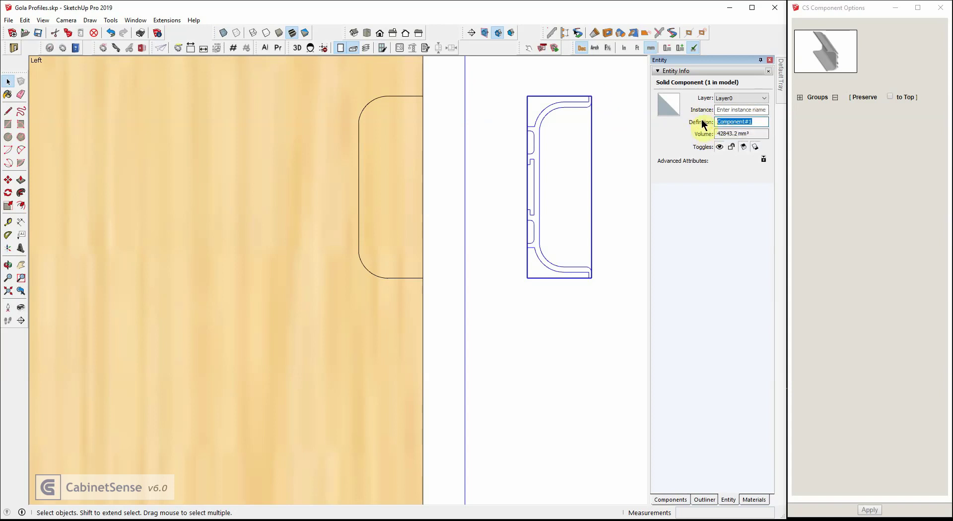
type("Gola C Profile")
left_click(752, 120)
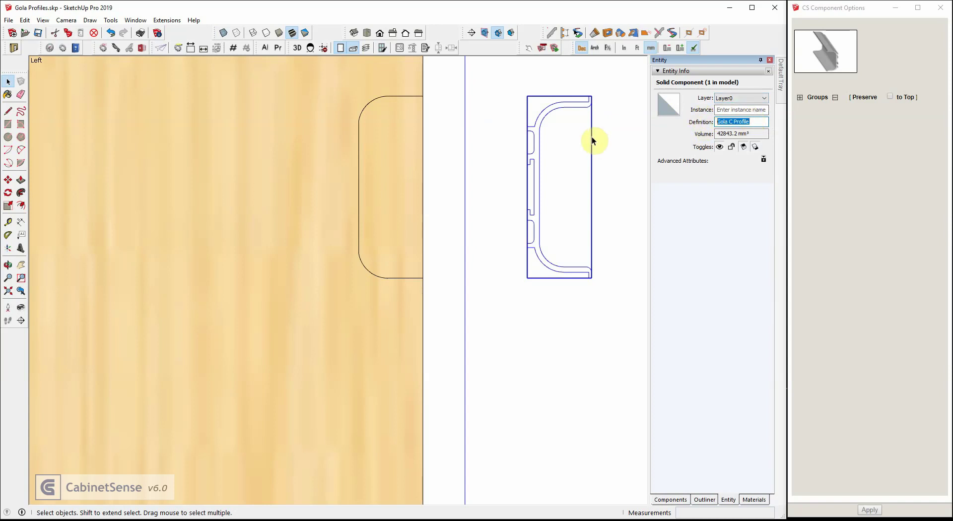
Save the C-shaped profile component as Gola C Profile.skp in the "( Gola )" folder.
right_click(559, 109)
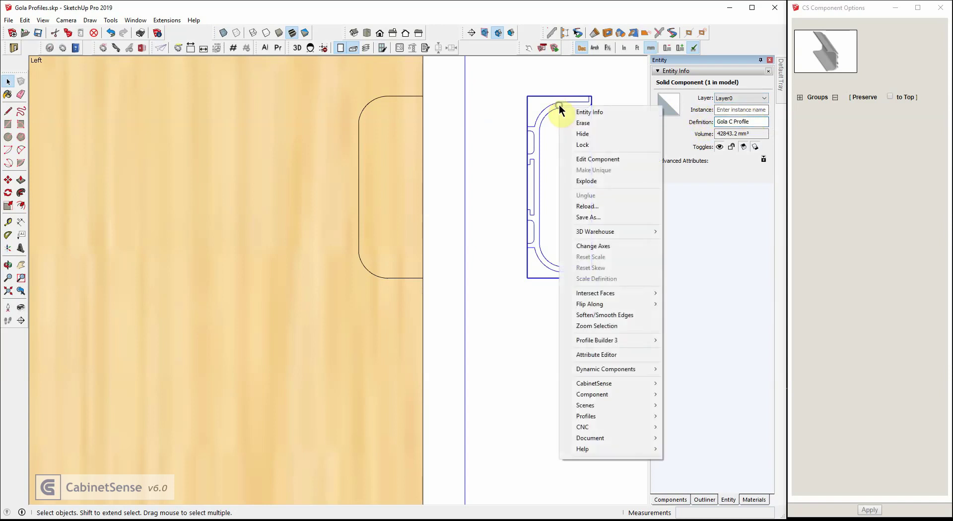
left_click(586, 216)
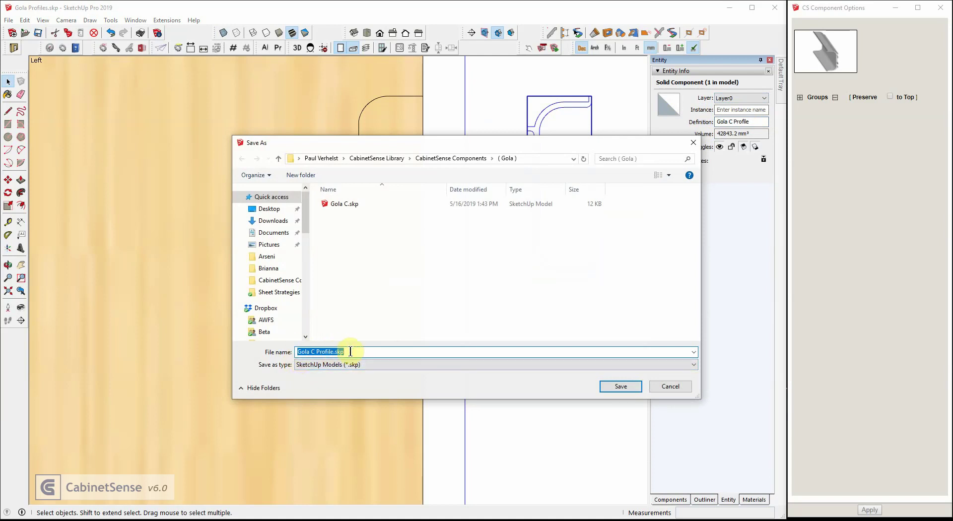
left_click(631, 387)
Delete the C-shaped profile and its notch outline from the model.
scroll(458, 219, "down", 2)
scroll(457, 220, "down", 3)
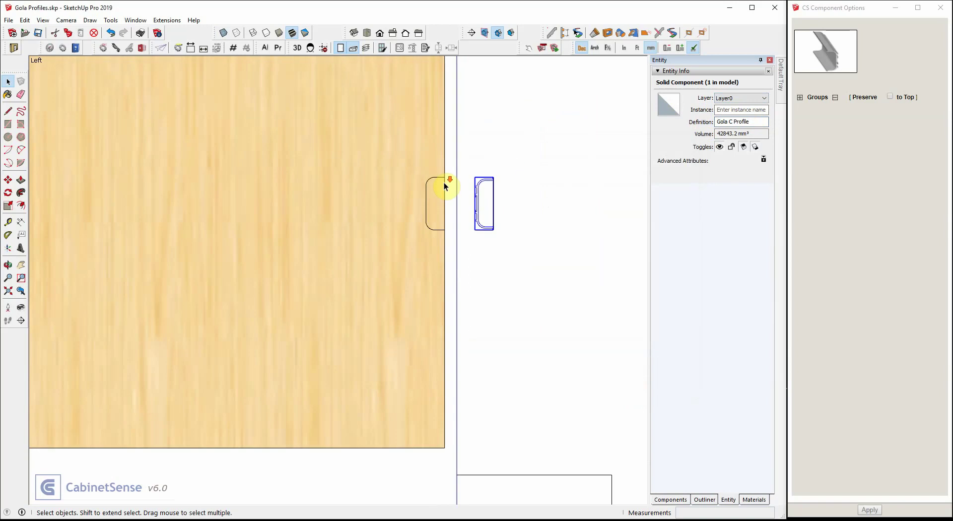
key("Delete")
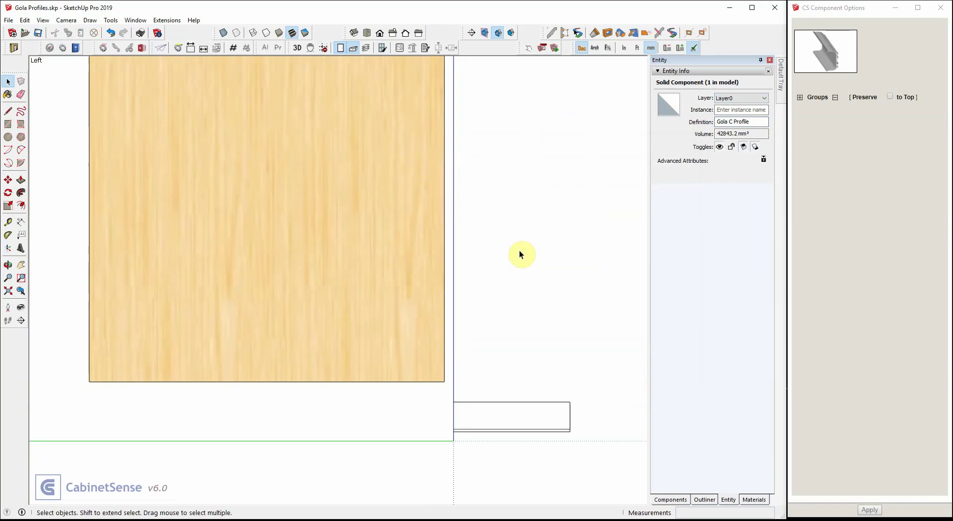
Select the L-shaped Gola profile near the origin and activate the Move tool for it.
scroll(519, 250, "down", 2)
middle_click_drag(548, 331, 386, 342)
scroll(374, 419, "up", 4)
mouse_move(386, 342)
middle_mouse_down("shift")
mouse_move(388, 280)
mouse_move(369, 344)
middle_mouse_up("shift")
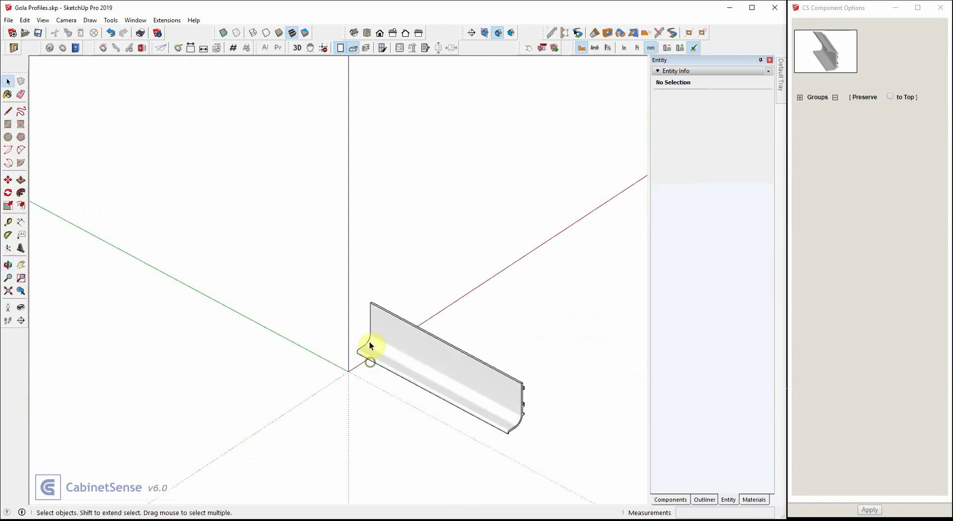
left_click(380, 310)
key("m")
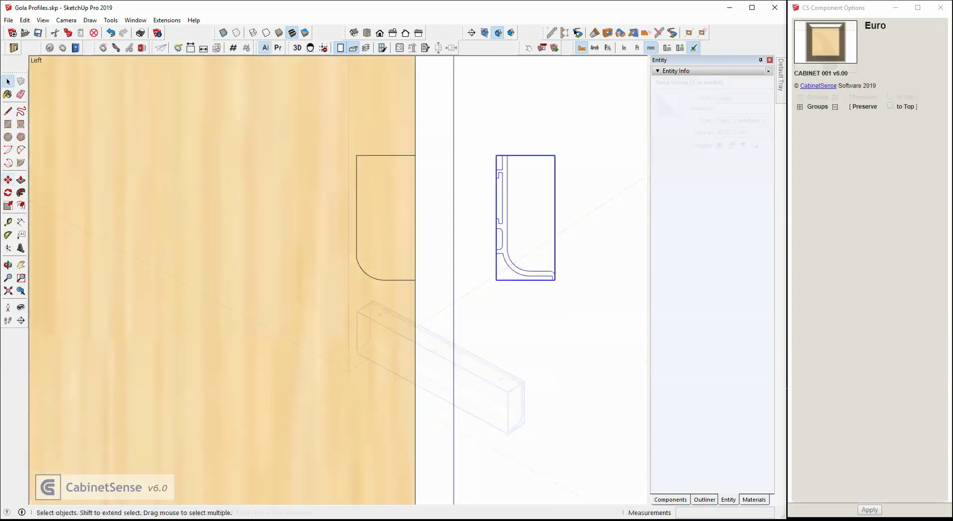
Open the "( Gola )" folder in the CabinetSense component library.
left_click(671, 500)
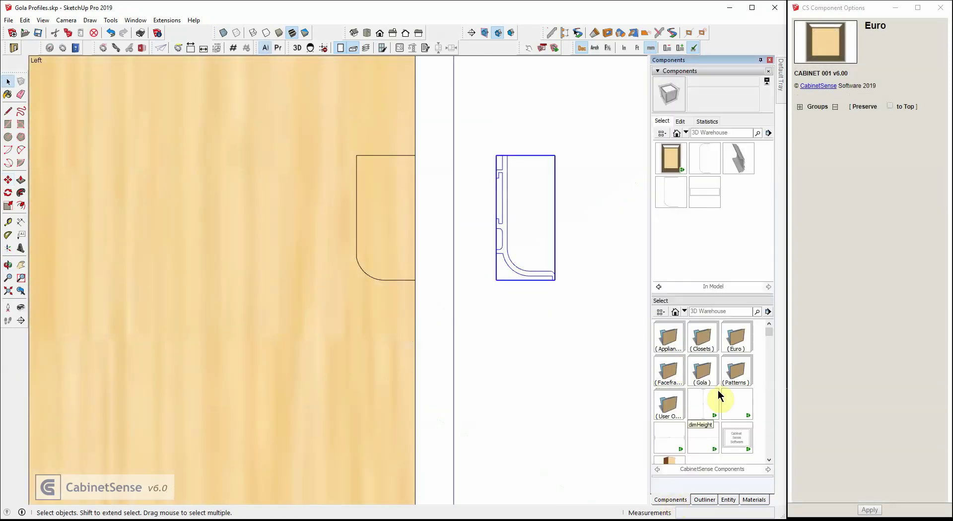
left_click(702, 370)
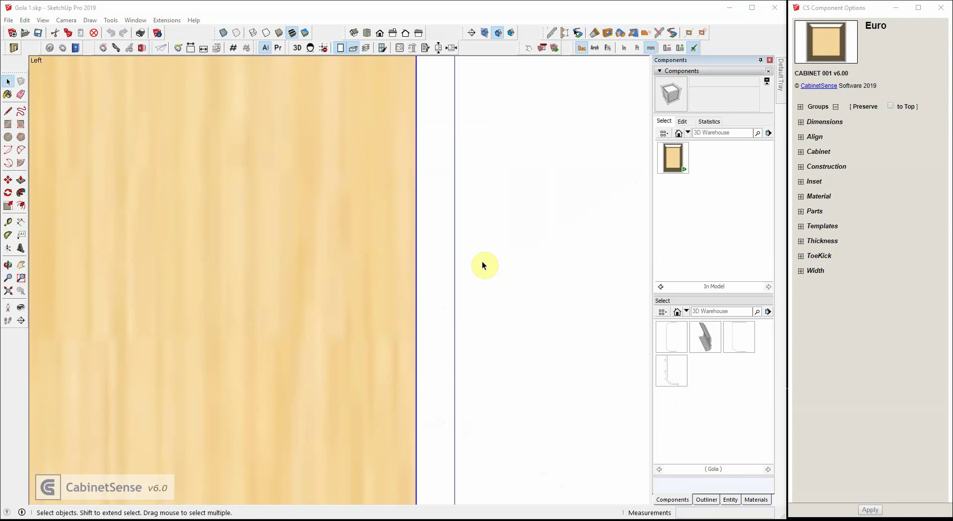
Copy the cabinet about 1854 mm along the red axis to create a second cabinet beside the original.
scroll(486, 261, "down", 8)
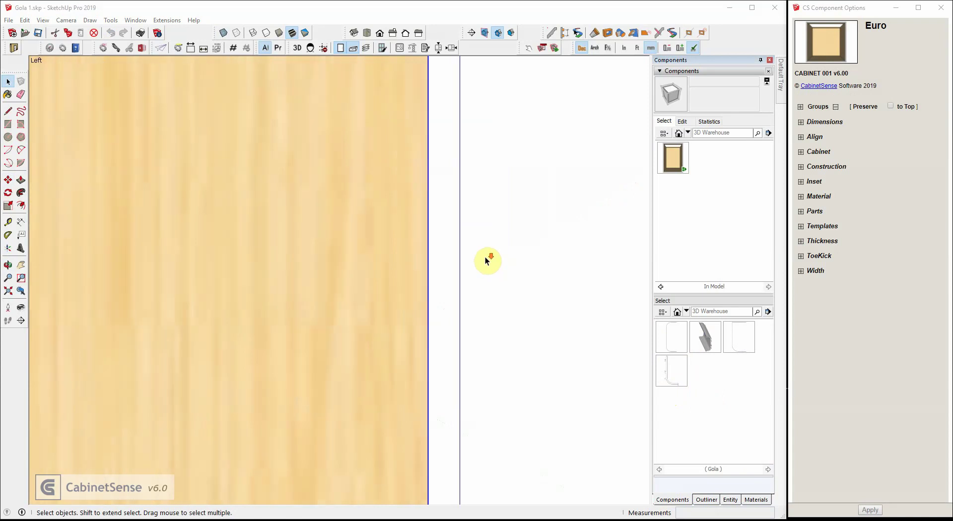
middle_click_drag(476, 261, 376, 181)
key("m")
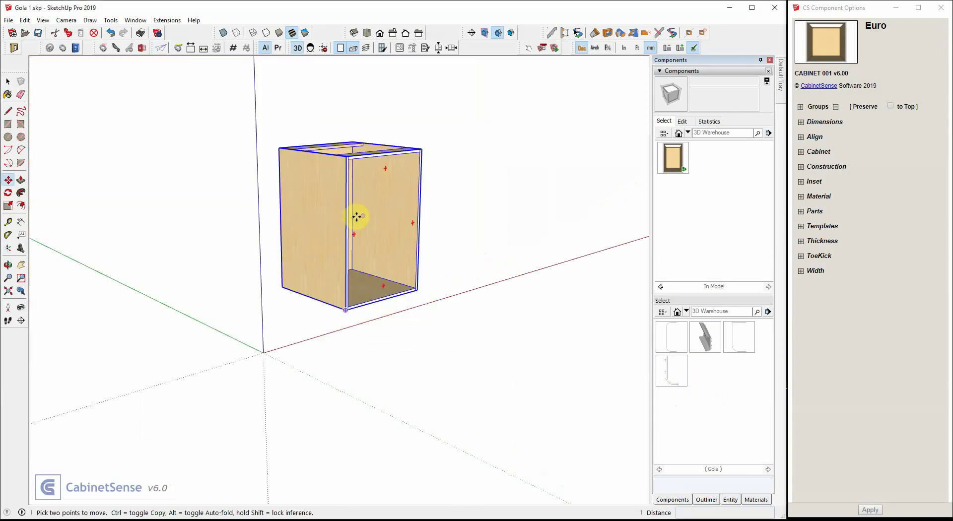
left_click(320, 195)
key("ctrl")
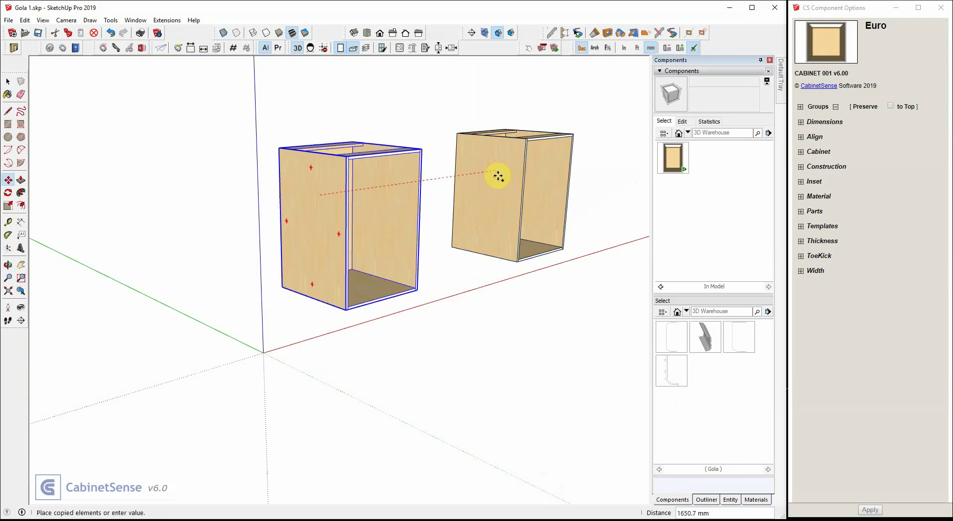
left_click(515, 173)
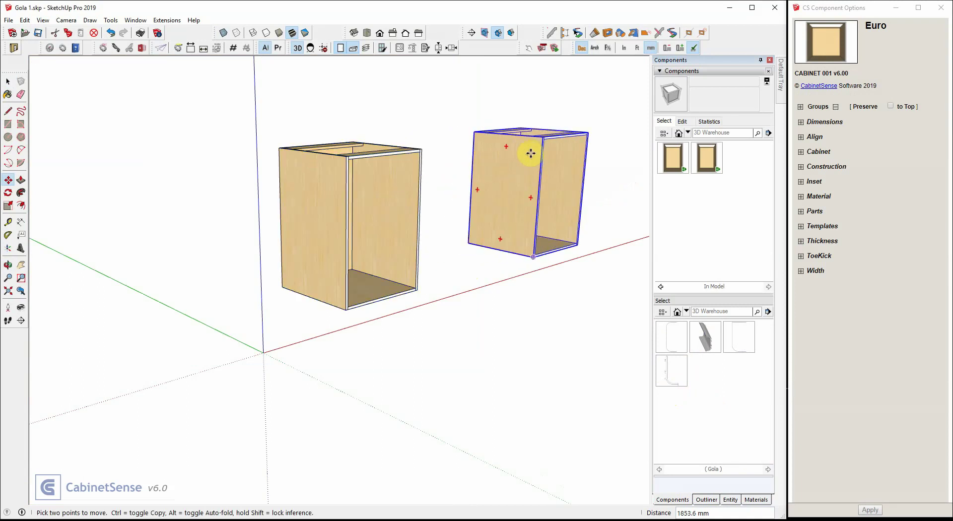
Open the original cabinet for editing down to its Left End panel and select the TopLeft part.
scroll(318, 171, "up", 3)
scroll(320, 176, "down", 1)
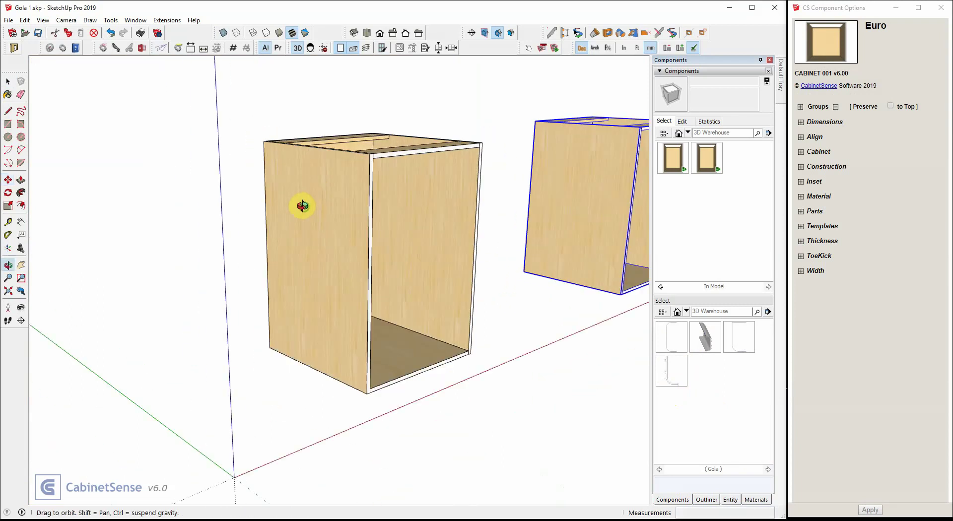
middle_click_drag(302, 206, 342, 213)
key("space")
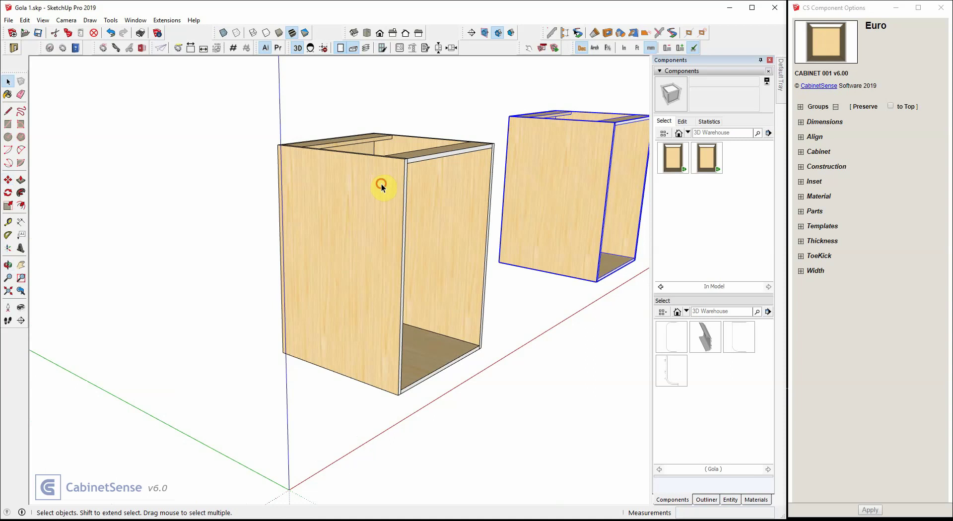
left_click(397, 163)
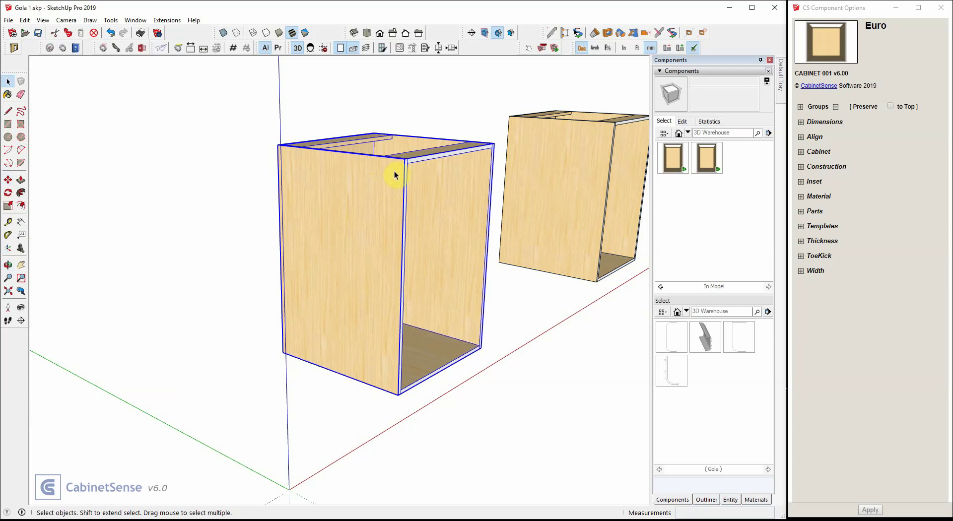
double_click(395, 175)
left_click(394, 175)
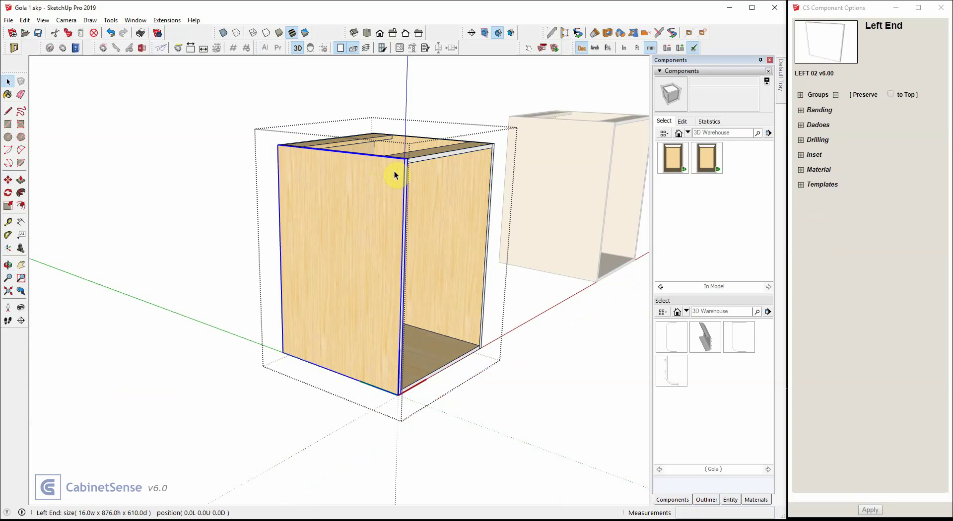
double_click(395, 174)
left_click(394, 175)
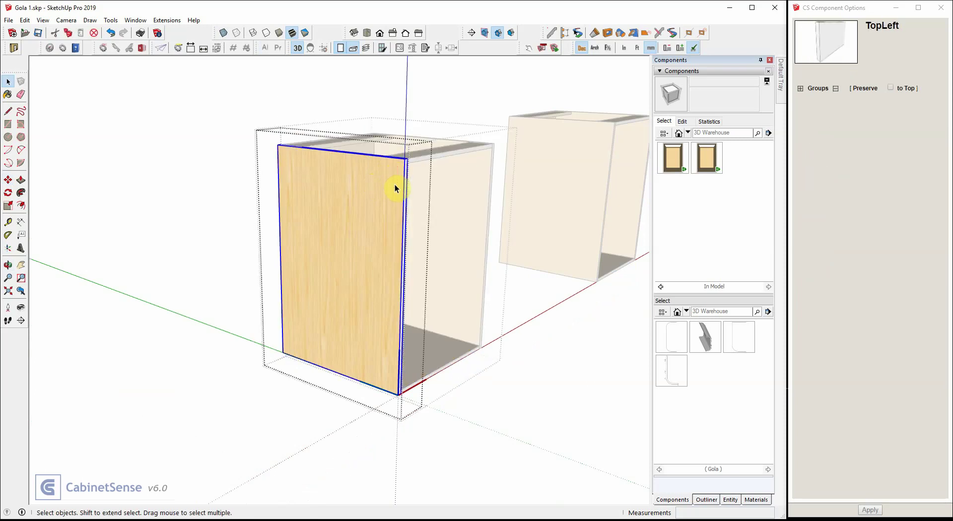
Make the original cabinet's left TopLeft part unique so that its edits do not affect the copied cabinet.
left_click(394, 187)
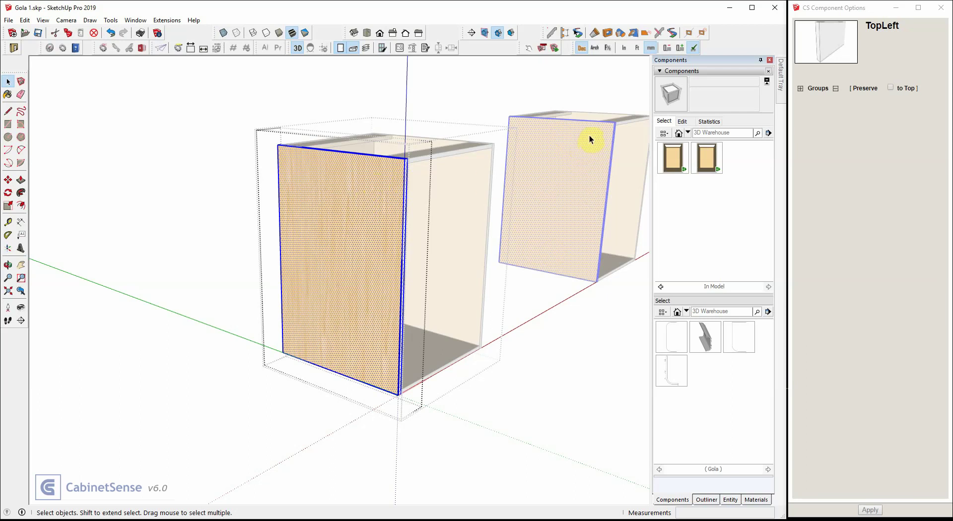
left_click(446, 96)
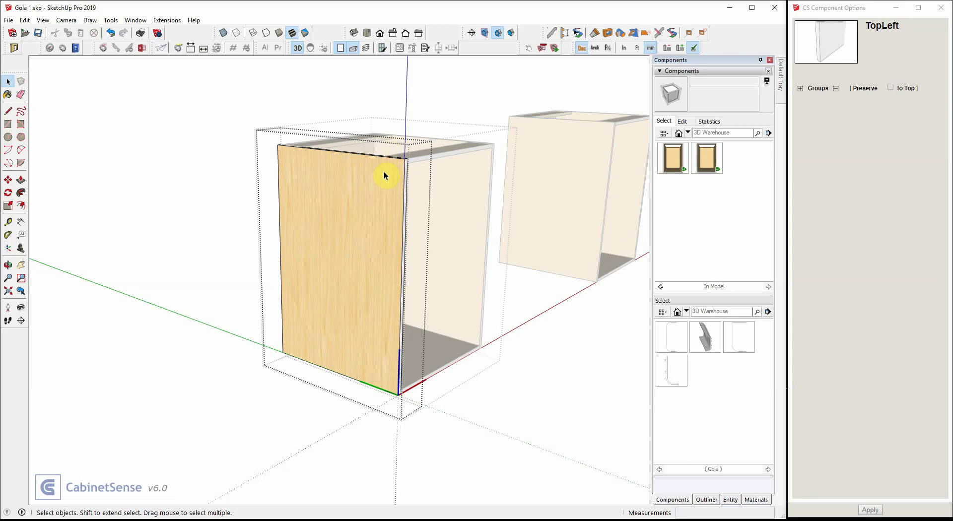
right_click(381, 184)
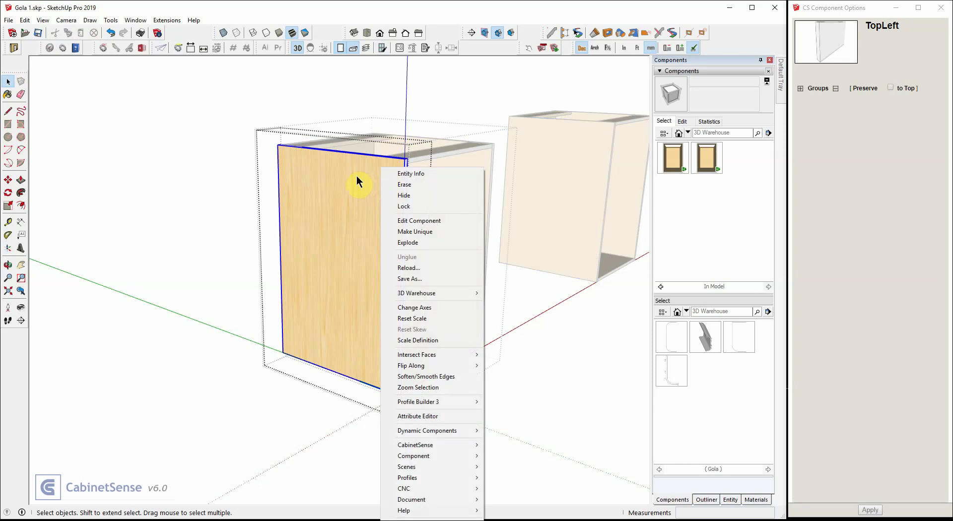
left_click(416, 232)
left_click(355, 201)
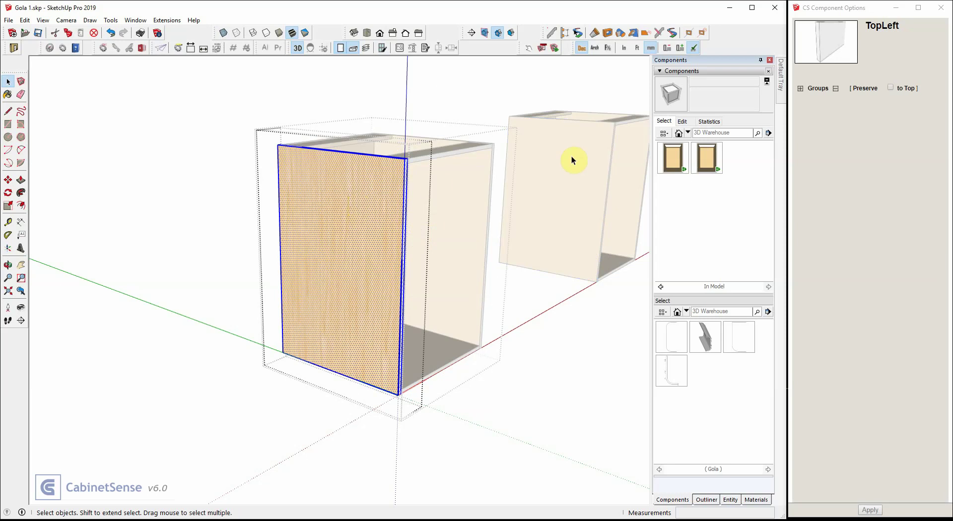
Insert the Gola L notch outline on the left end's outer face and move it to the panel's top front corner.
left_click(736, 341)
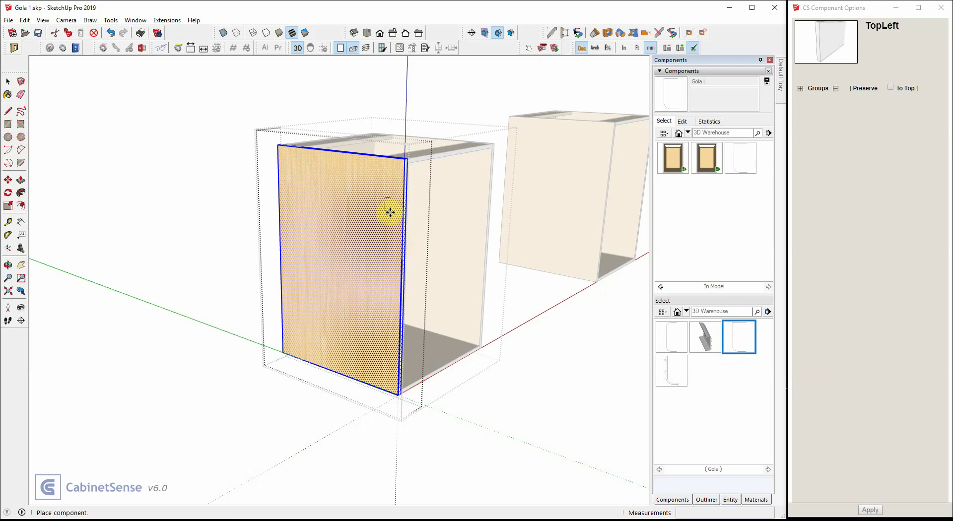
left_click(376, 195)
scroll(382, 199, "up", 5)
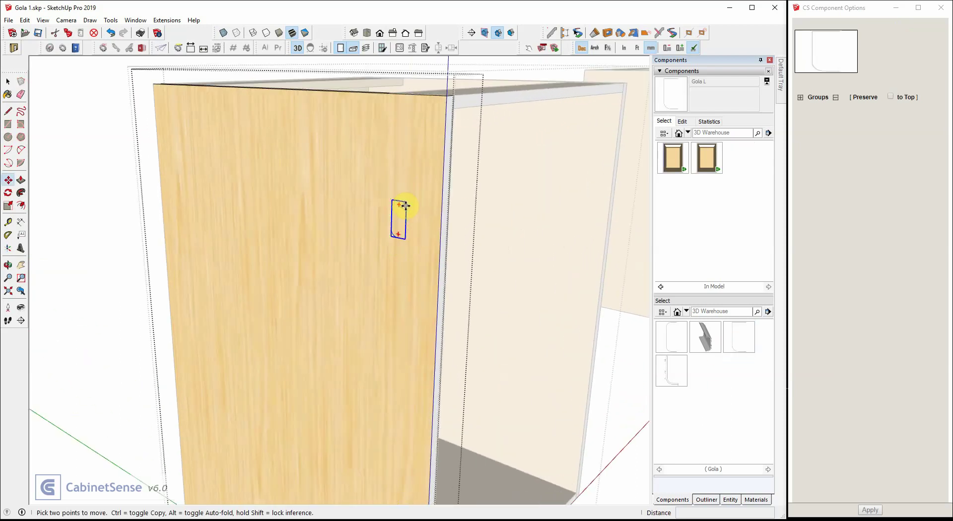
left_click(406, 201)
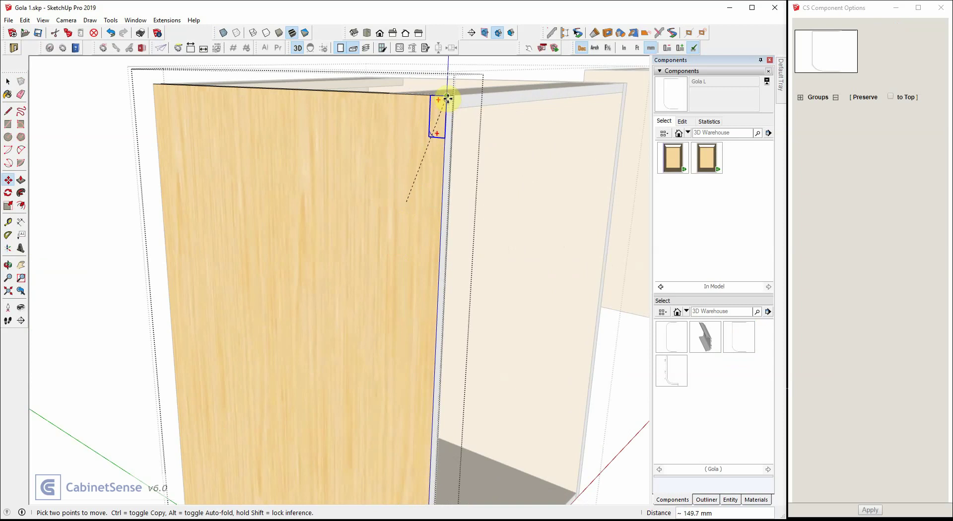
left_click(447, 97)
key("space")
left_click(361, 271)
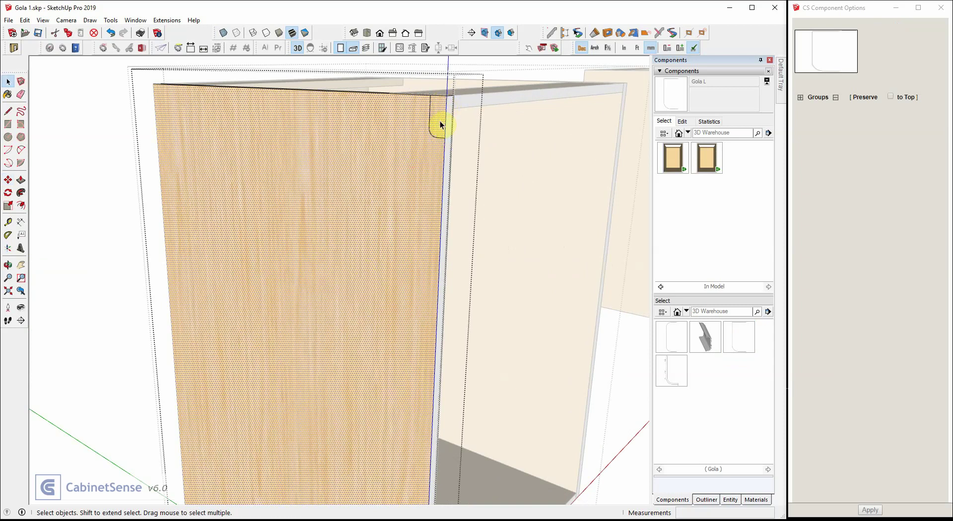
Explode the Gola L outline on the left end so that it divides the panel face.
left_click(440, 137)
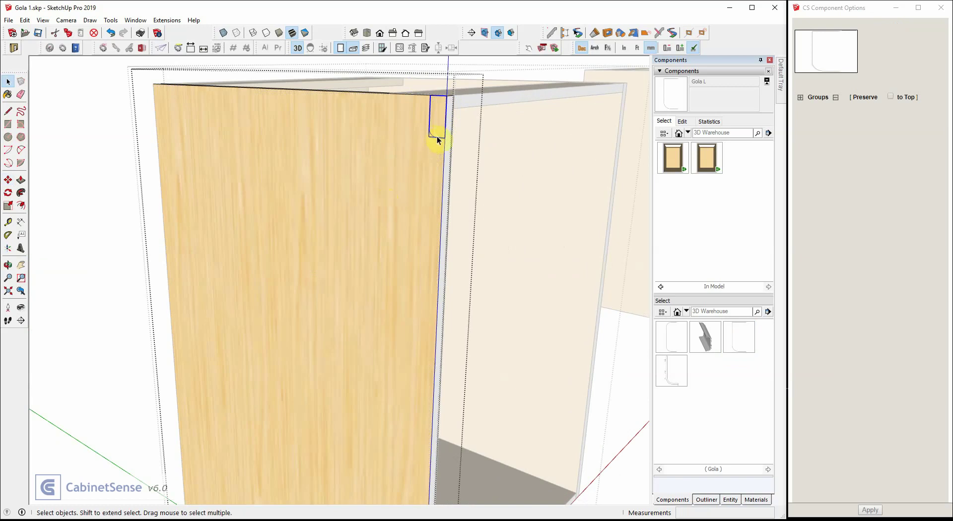
right_click(437, 140)
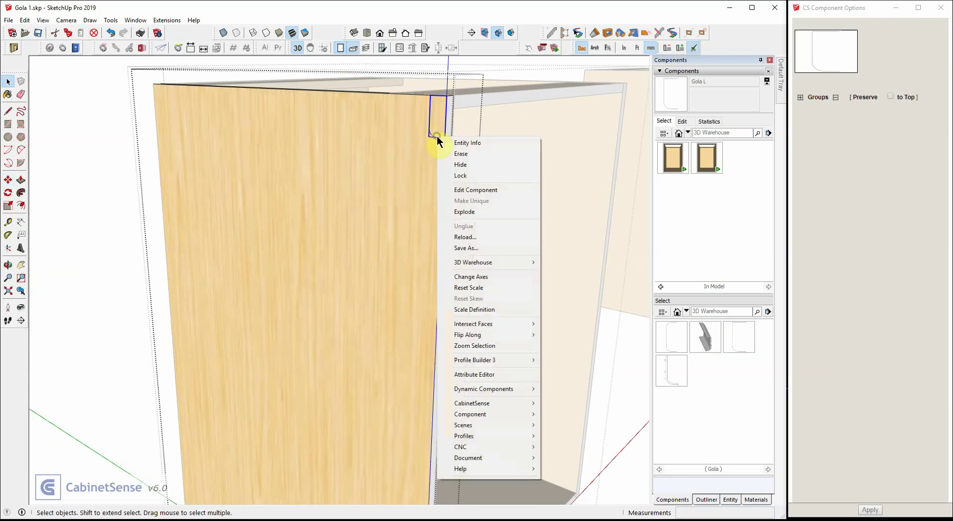
left_click(464, 212)
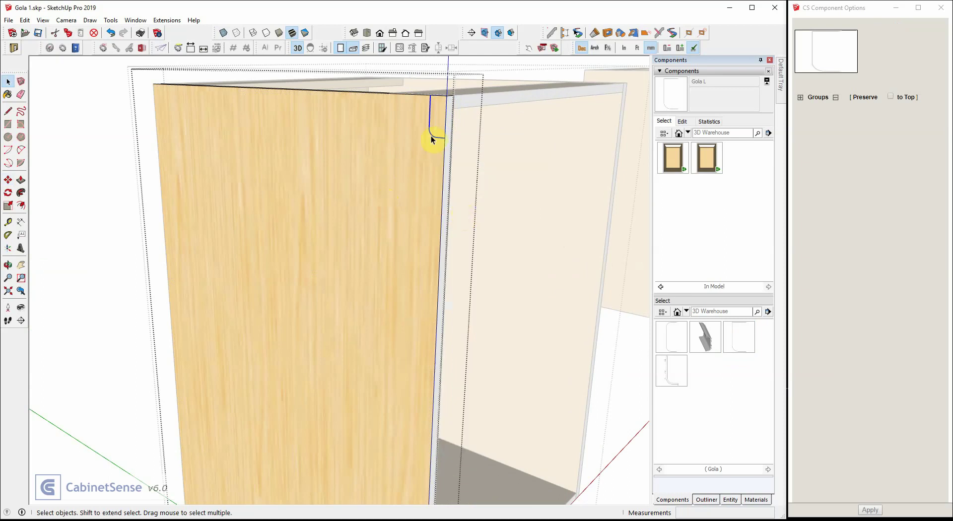
left_click(408, 137)
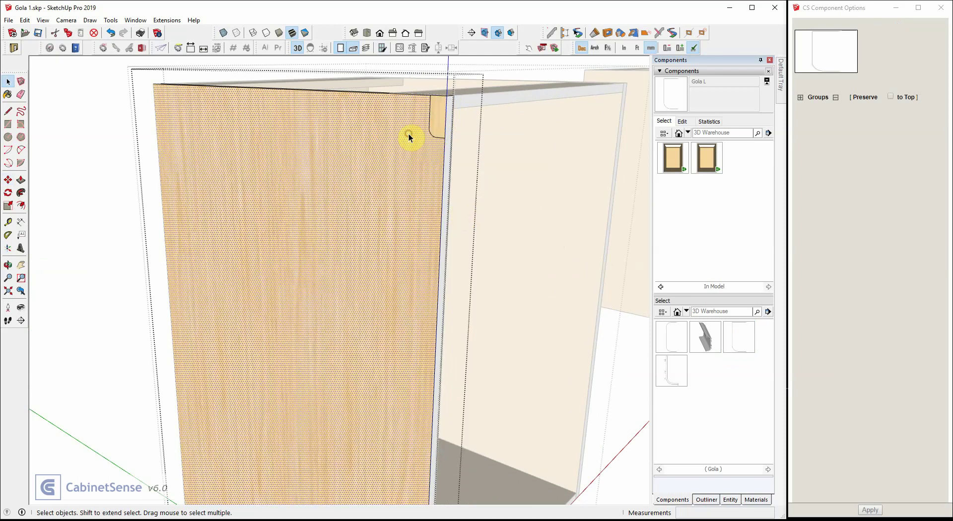
Push the notch face 16 mm through the left end to cut out the top front corner.
left_click(436, 112)
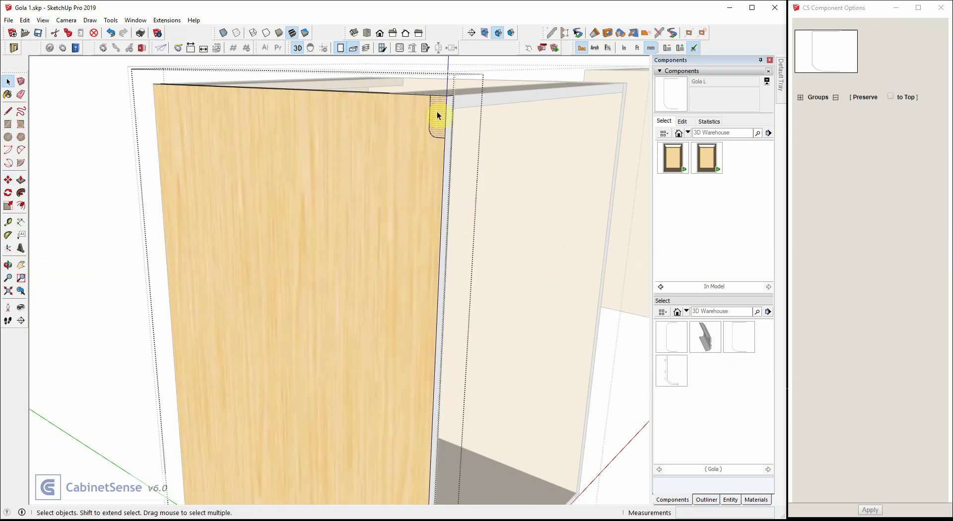
left_click(21, 180)
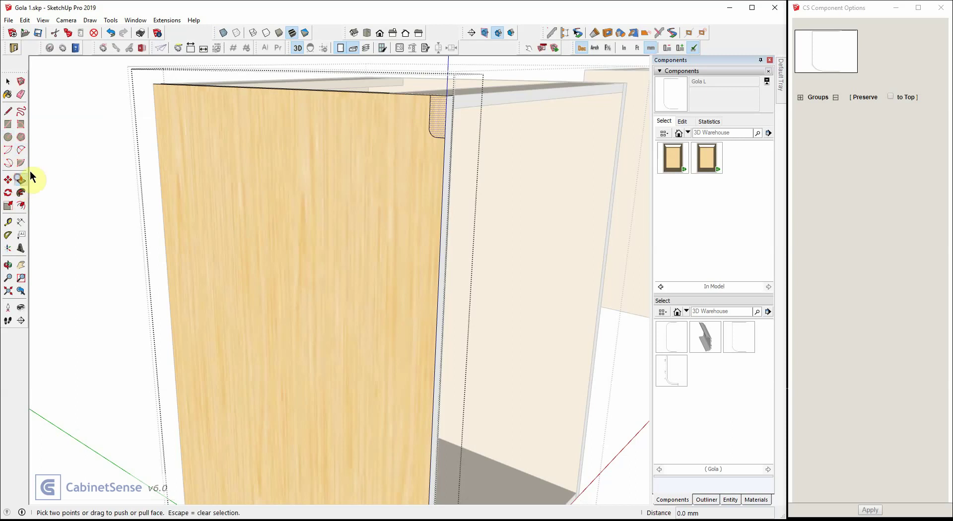
left_click(436, 118)
left_click(446, 115)
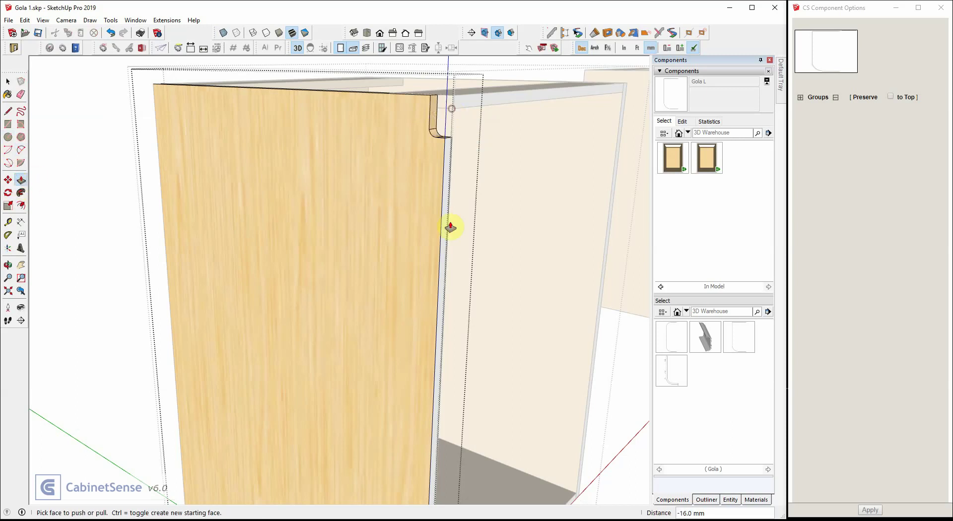
Open the original cabinet's right end panel for editing and make its TopLeft part unique.
scroll(398, 215, "down", 5)
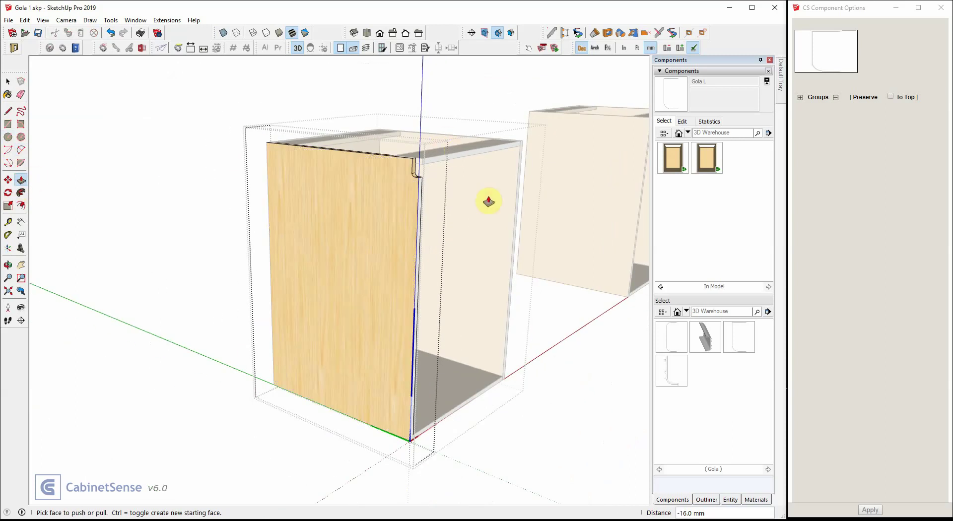
key("space")
double_click(499, 175)
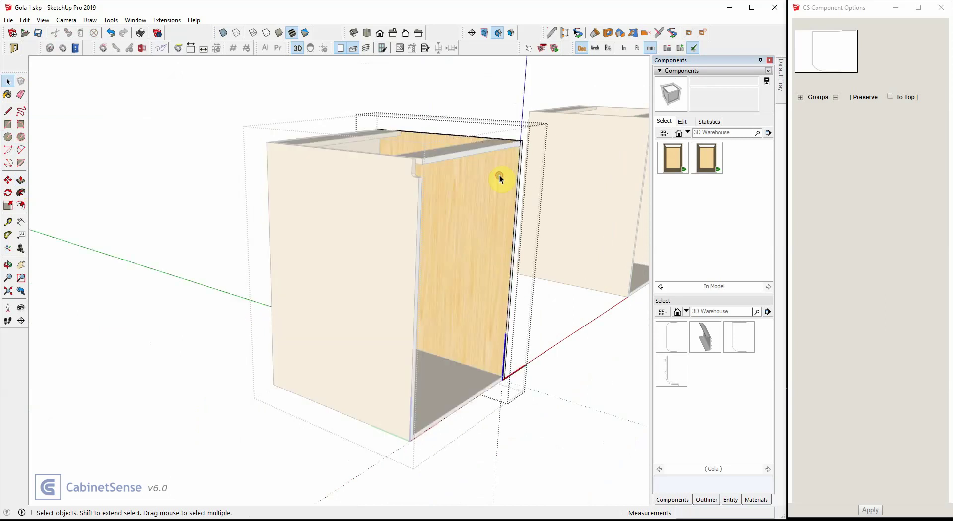
left_click(499, 174)
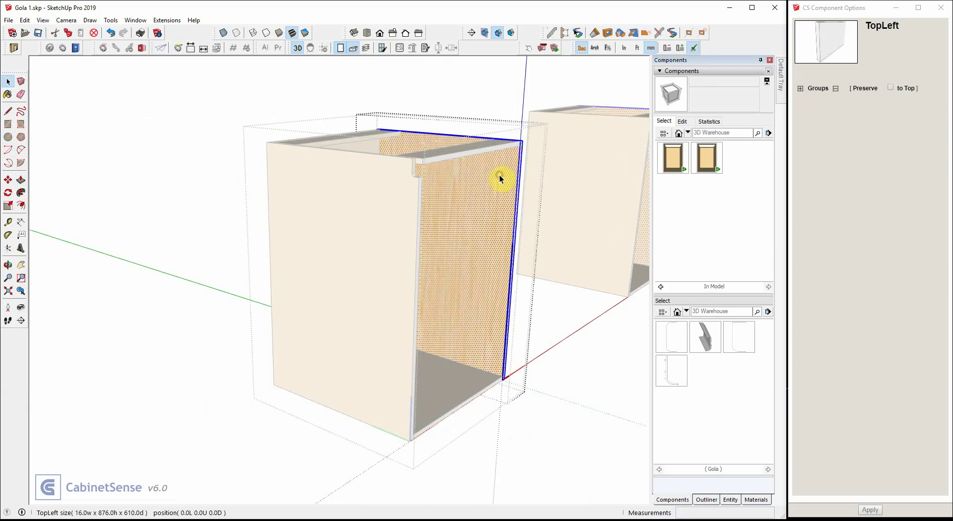
scroll(320, 201, "down", 3)
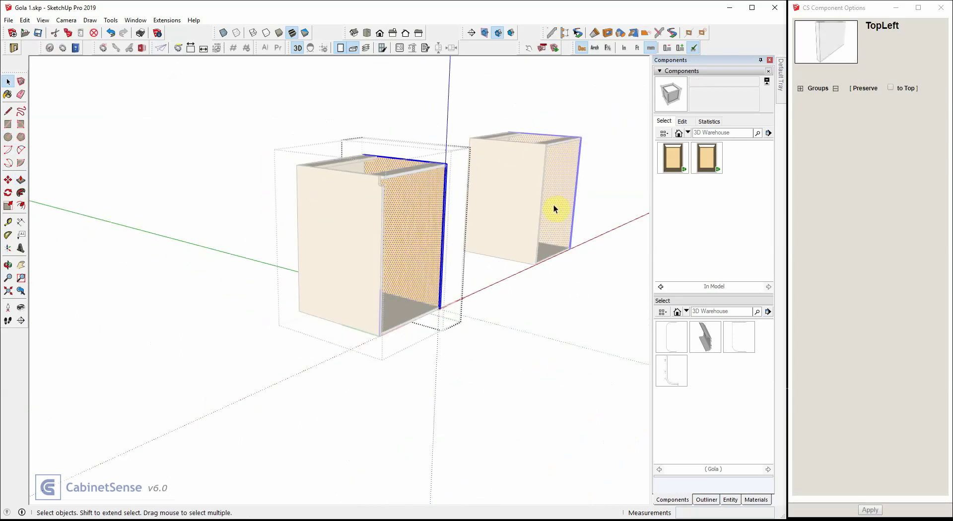
left_click(420, 128)
right_click(420, 195)
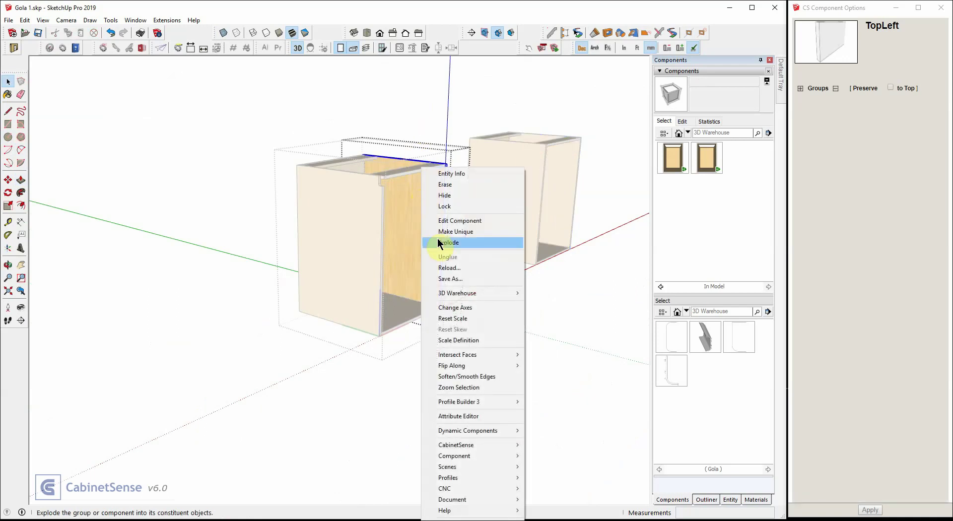
left_click(442, 231)
left_click(433, 208)
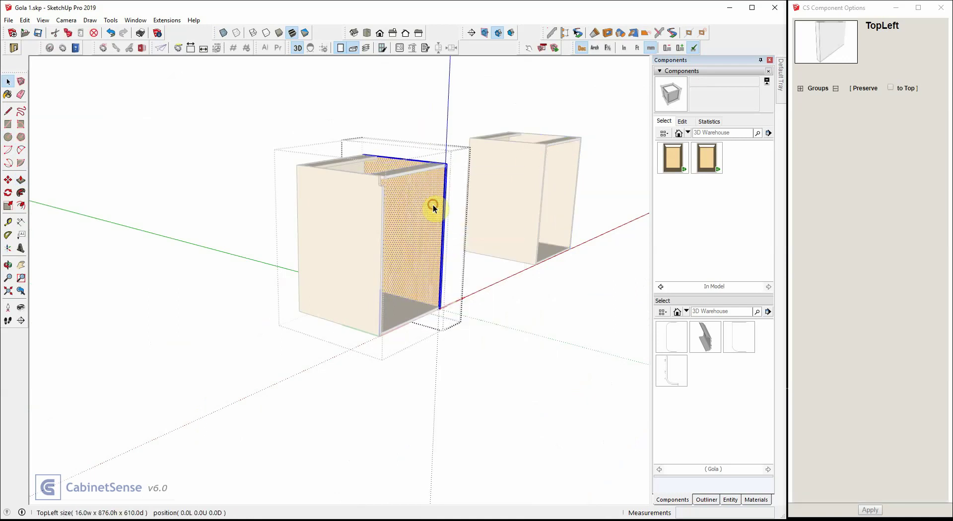
Insert the Gola L notch outline on the right end's inner face and move it to the panel's top front corner.
left_click(729, 345)
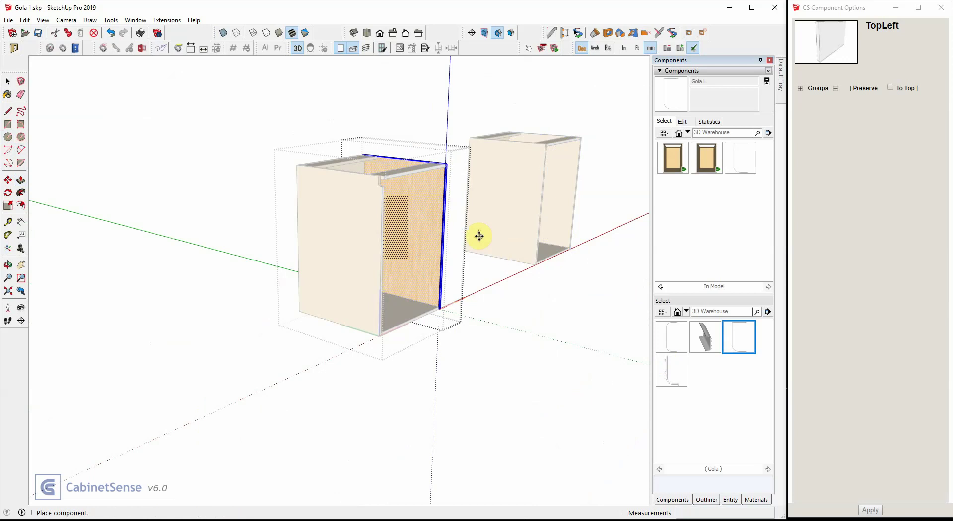
left_click(431, 194)
scroll(431, 194, "up", 3)
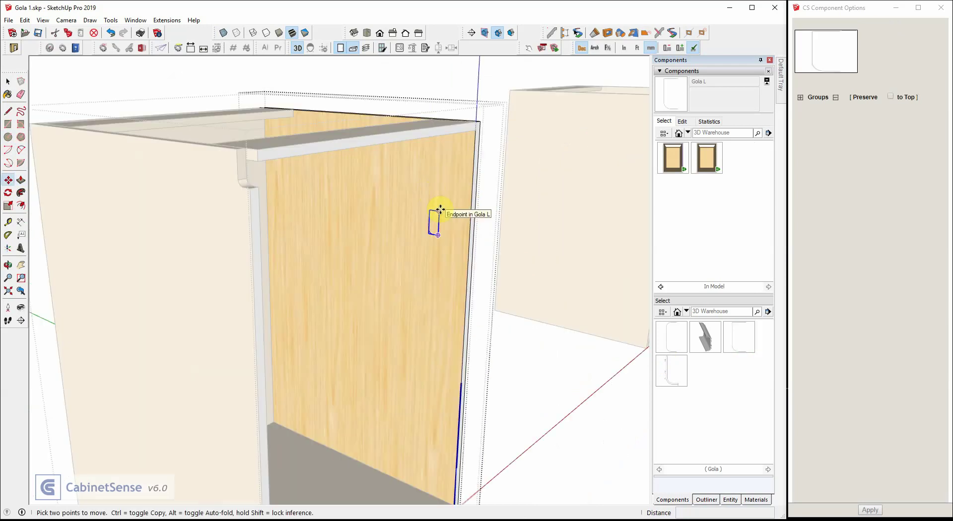
left_click(440, 210)
left_click(476, 124)
Explode the Gola L outline at the right end's top front corner.
key("space")
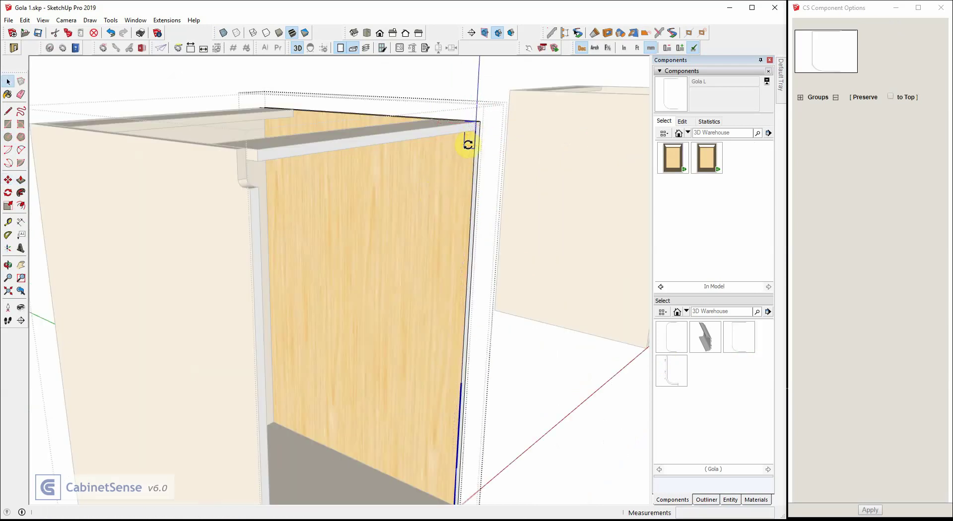
right_click(468, 146)
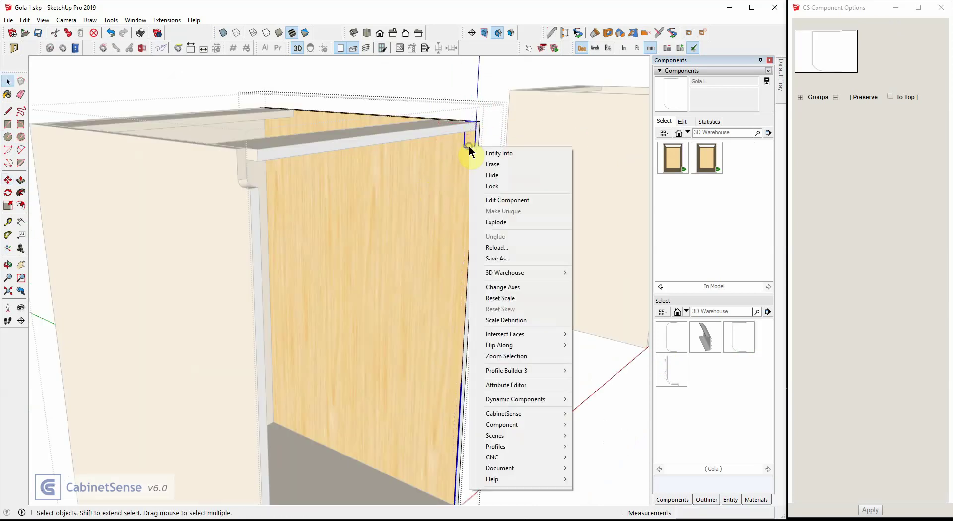
left_click(495, 223)
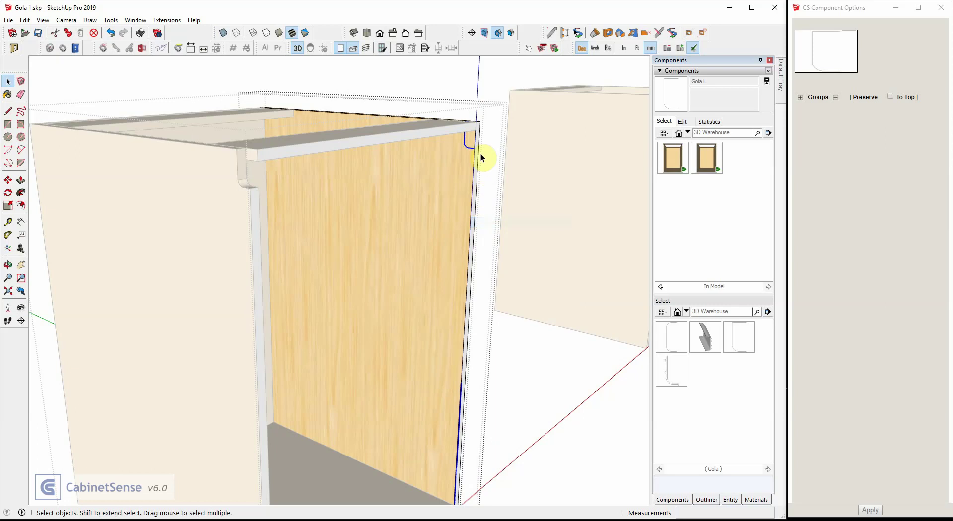
Push the notch face 16 mm through the right end to cut out its top front corner and close the panel's editing.
left_click(21, 180)
left_click_drag(472, 144, 489, 146)
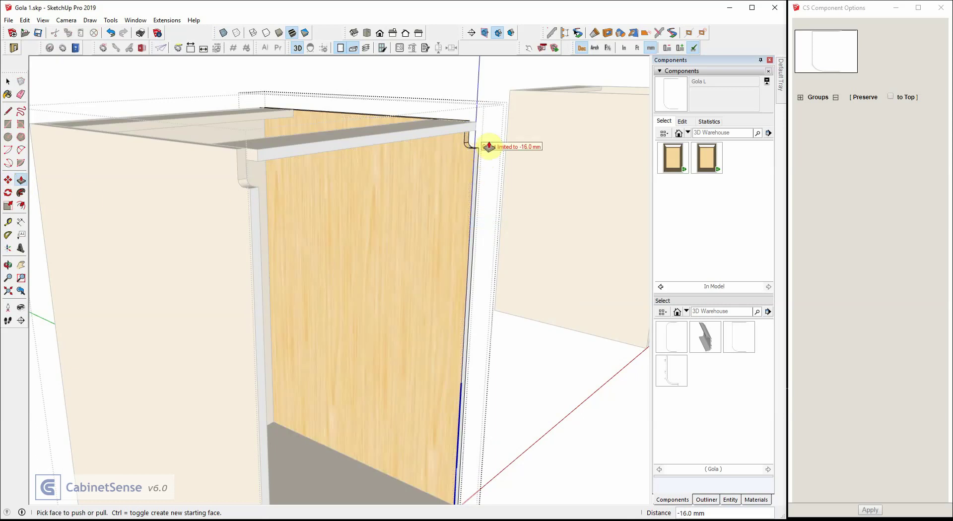
key("space")
left_click(455, 81)
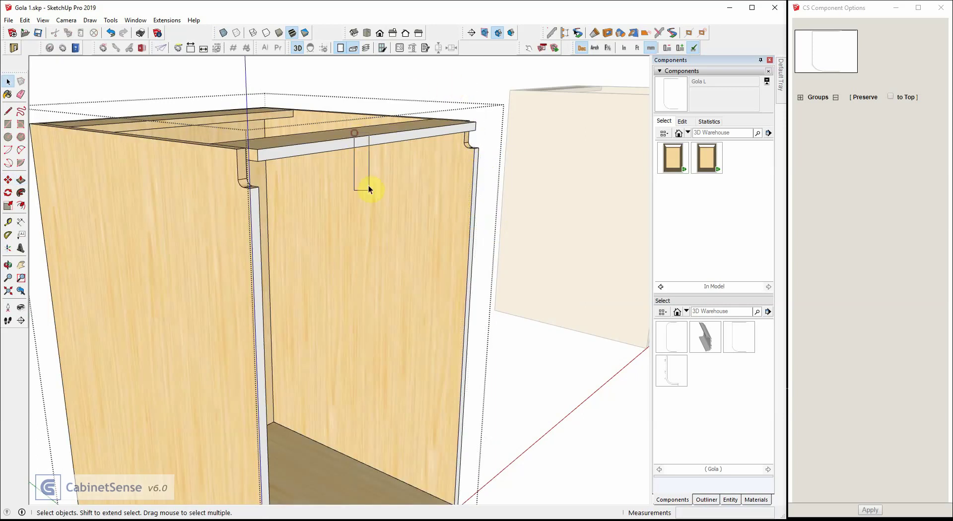
Measure the distance from the left end's notch corner to the front corner of the cabinet's front top rail.
left_click(361, 142)
middle_click_drag(356, 141, 329, 251)
left_click(21, 222)
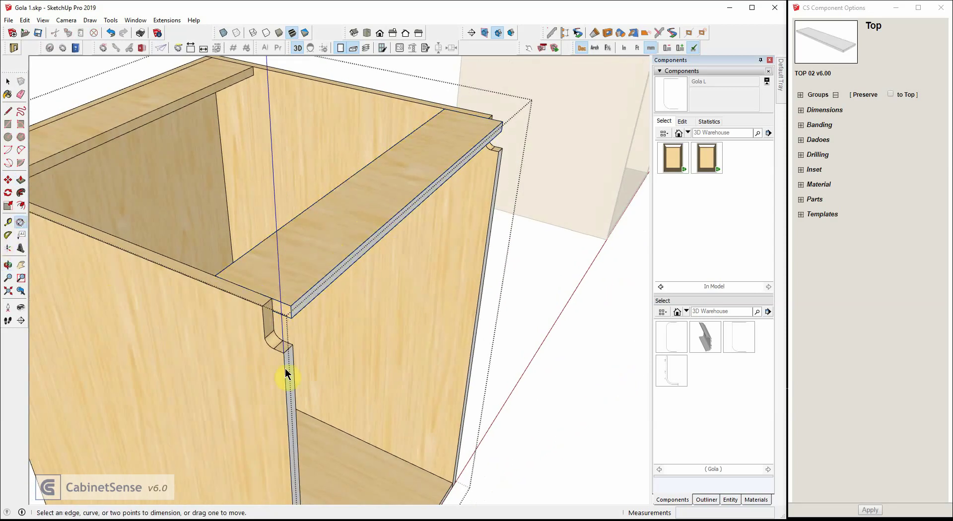
left_click(272, 299)
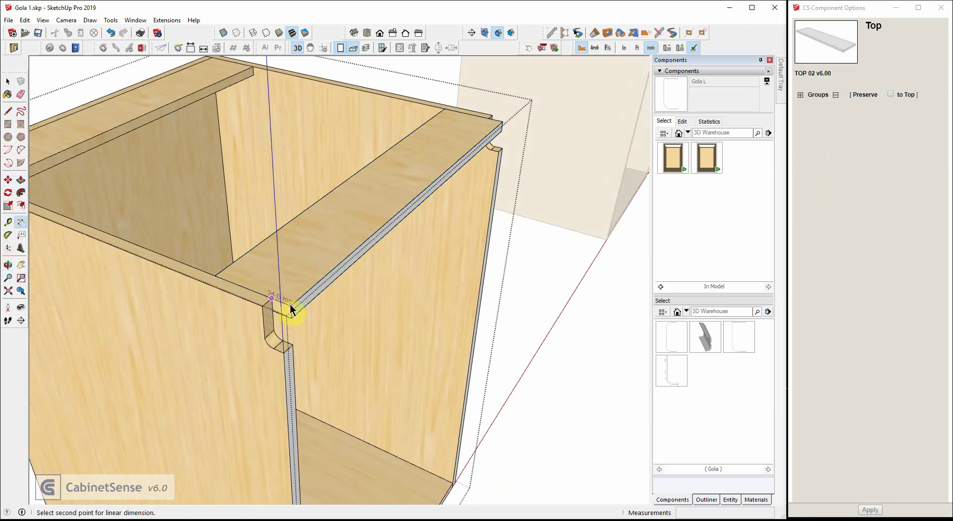
left_click(290, 305)
key("Escape")
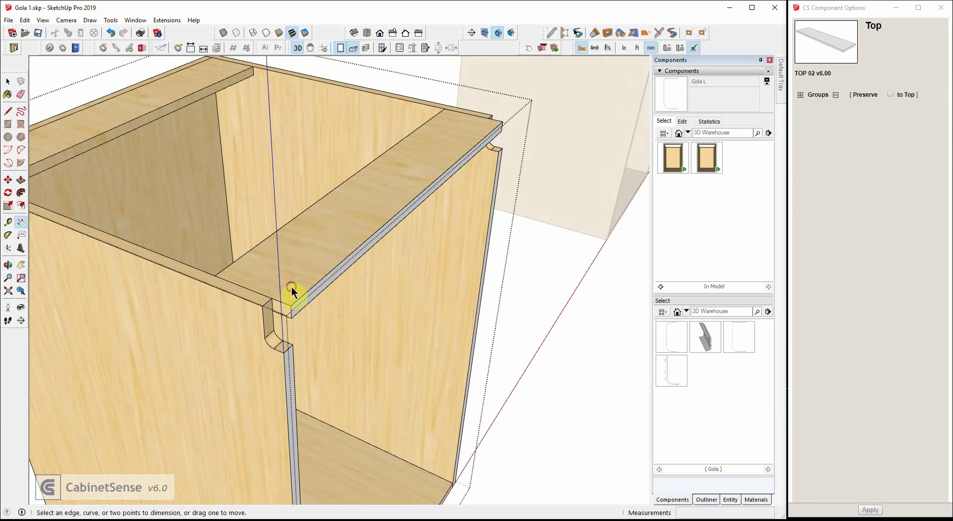
Set the front top rail's Inset Front to 24 mm and leave the cabinet's editing.
key("space")
left_click(396, 199)
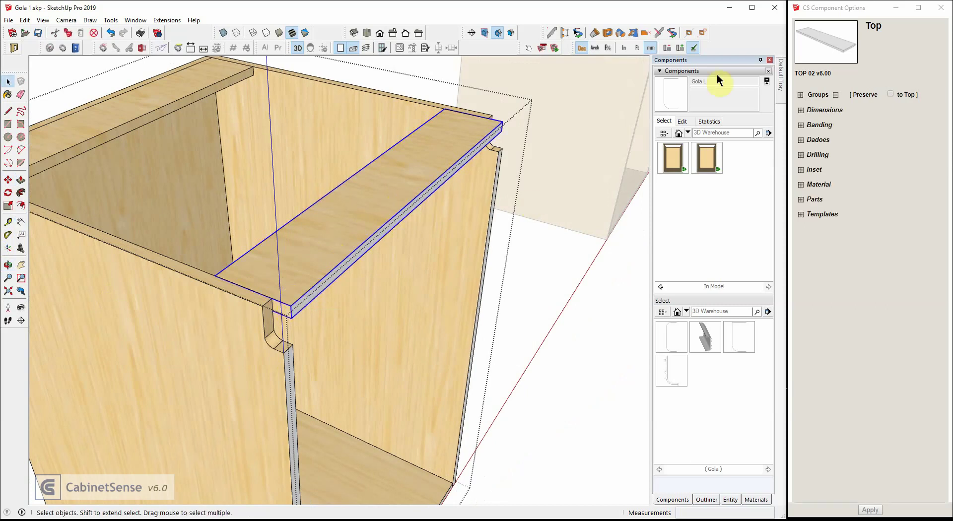
left_click(800, 170)
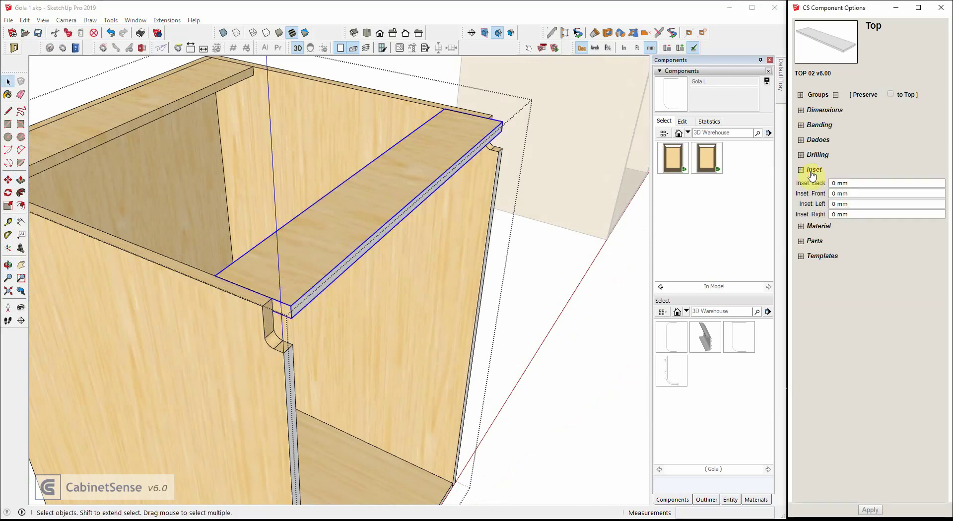
left_click(847, 196)
type("24")
key("Return")
scroll(383, 132, "down", 5)
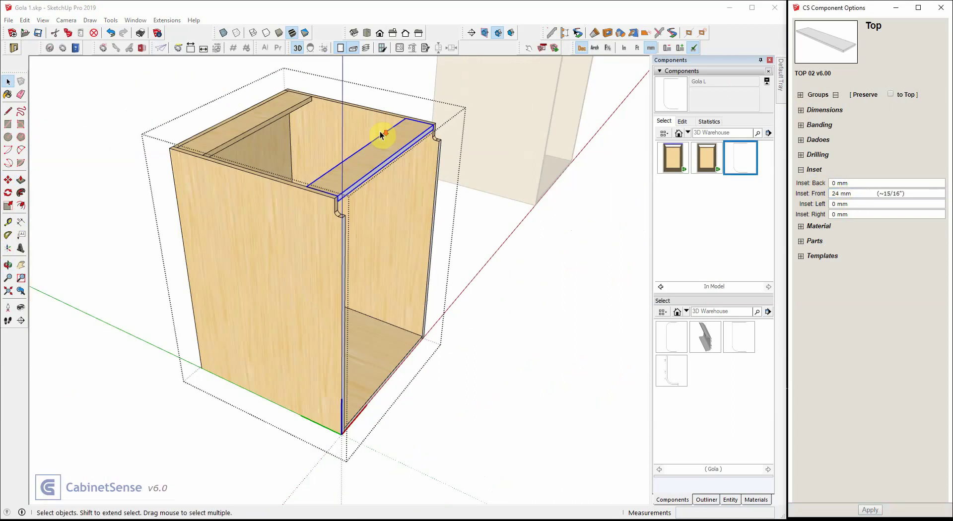
left_click(92, 119)
Open the second cabinet's left end panel down to its TopLeft part for editing and check whether it can be made unique.
middle_click_drag(330, 281, 260, 201)
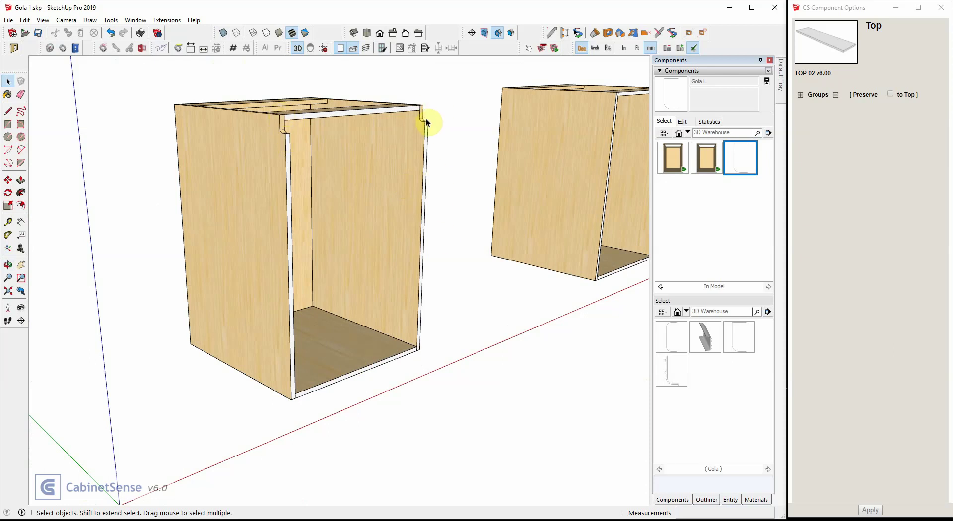
scroll(215, 215, "down", 5)
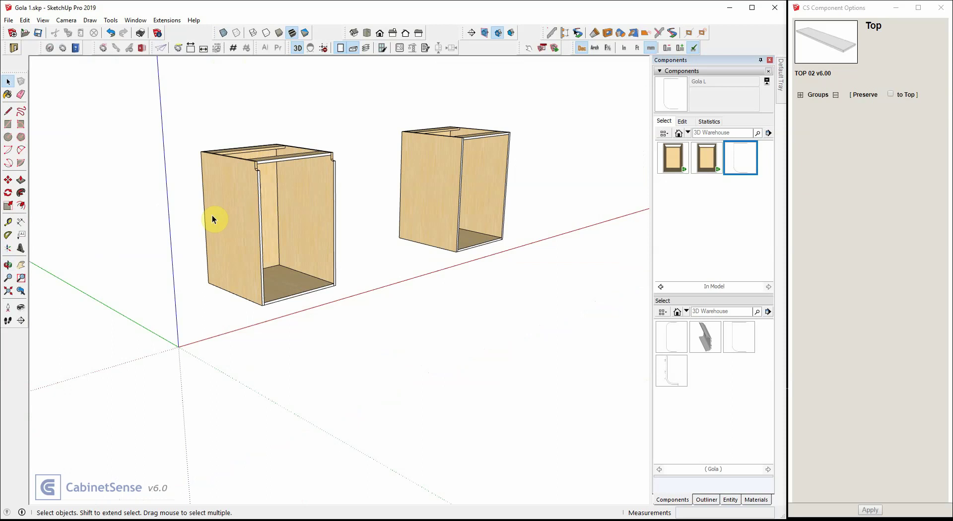
middle_click_drag(215, 216, 150, 226, "shift")
key("space")
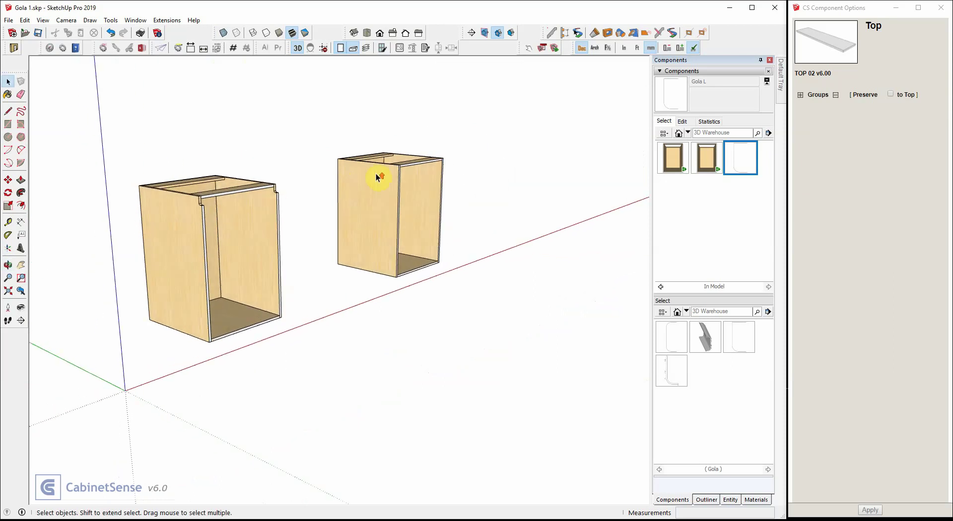
scroll(391, 199, "up", 3)
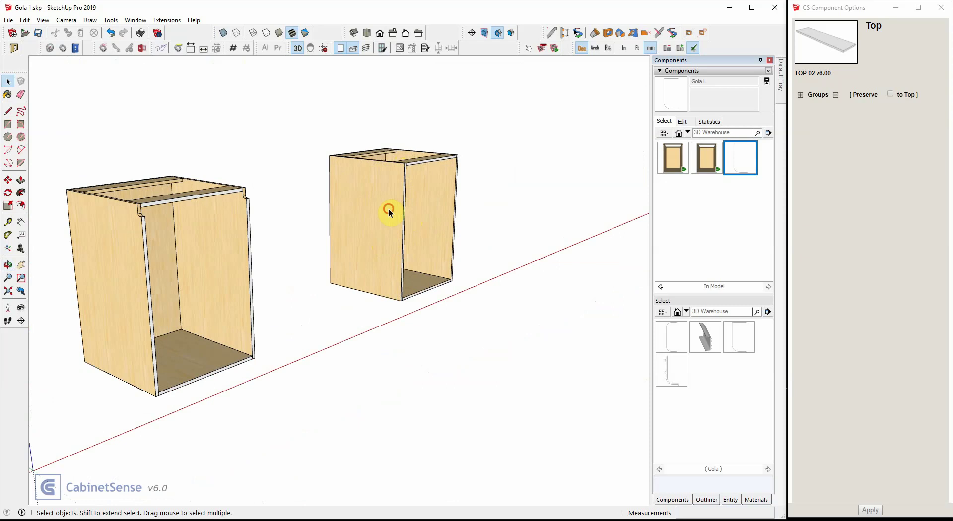
left_click(389, 213)
double_click(389, 210)
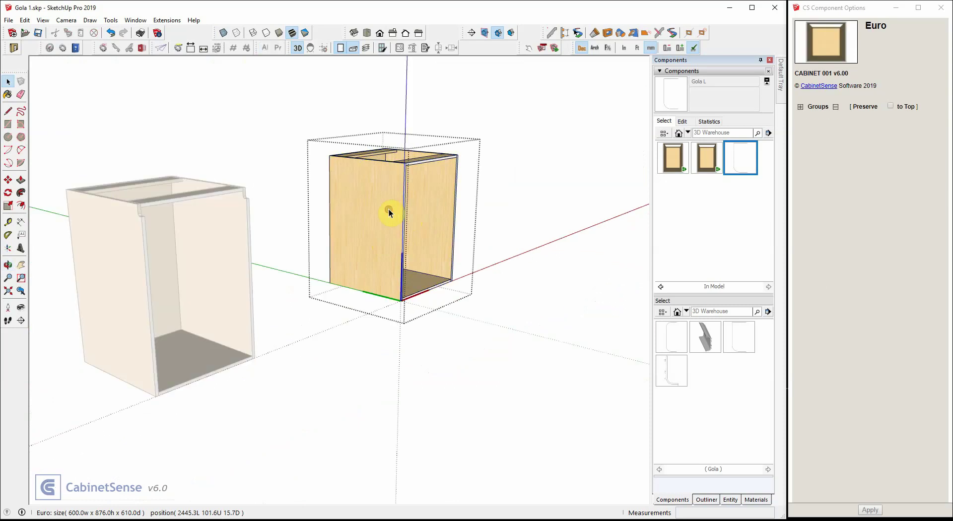
double_click(388, 209)
double_click(388, 209)
triple_click(388, 209)
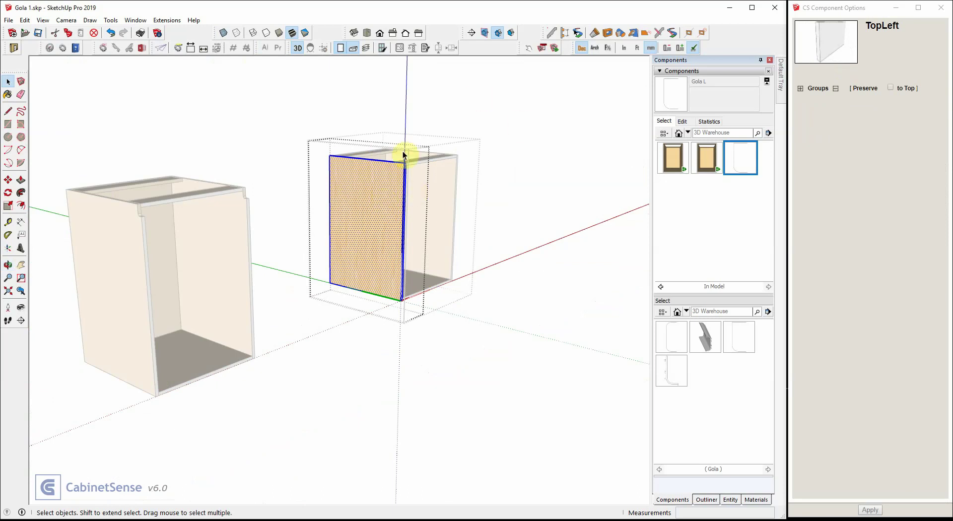
left_click(460, 91)
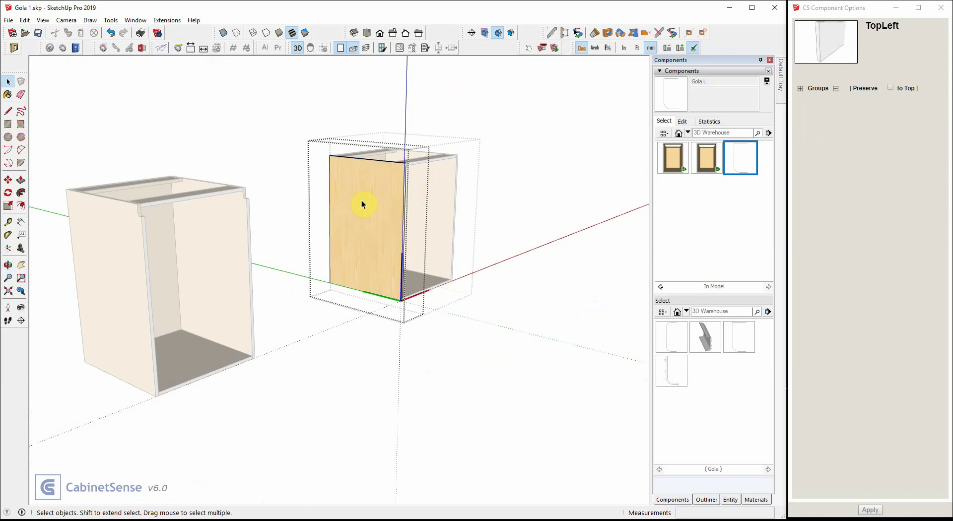
right_click(362, 202)
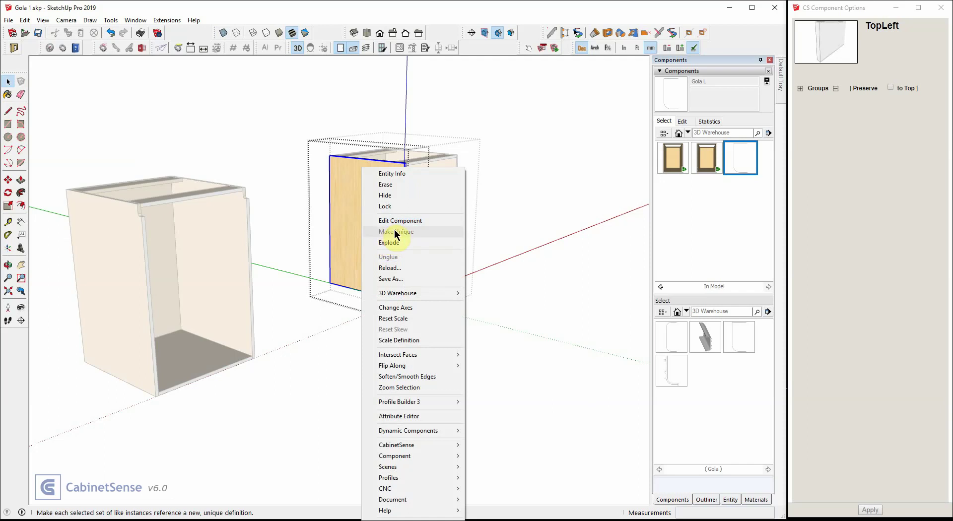
left_click(353, 189)
left_click(353, 188)
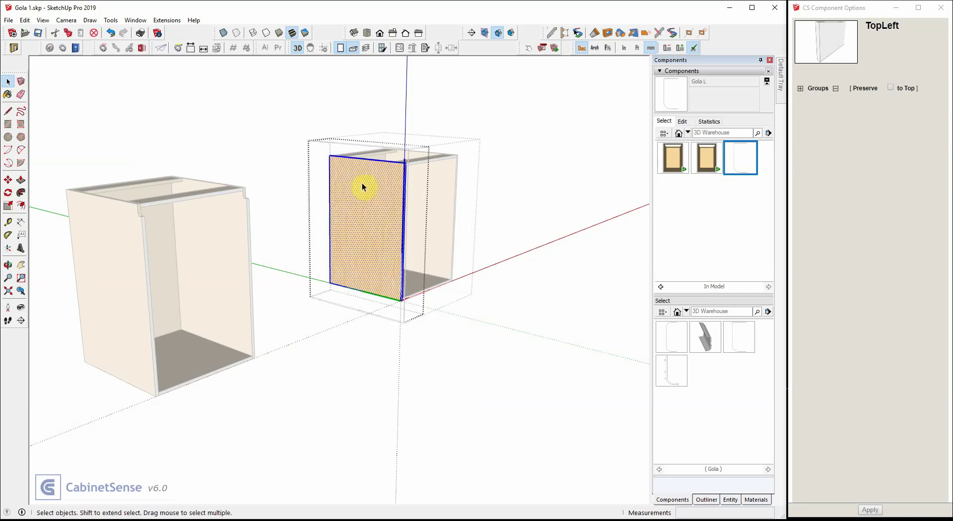
Insert the Gola L notch outline on the left end's outer face and move it to the panel's top front corner.
left_click(736, 343)
scroll(388, 194, "up", 3)
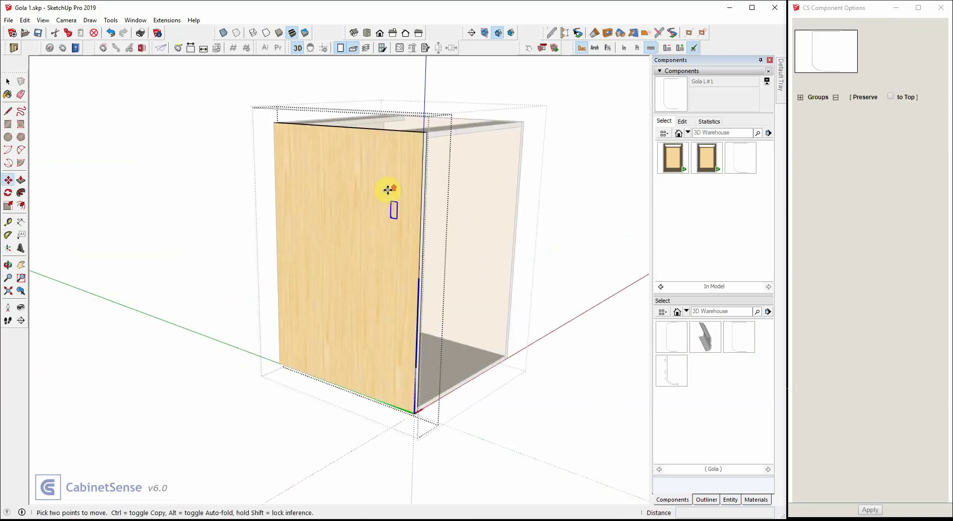
scroll(388, 190, "up", 1)
left_click(397, 203)
left_click(423, 125)
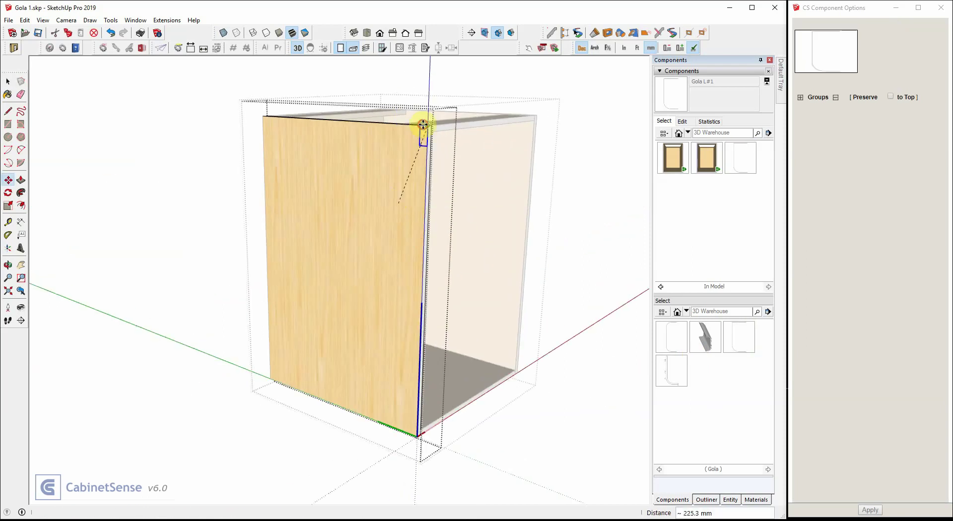
Insert the Gola C notch outline on the left end's outer face and move it onto the front edge at about mid-height.
left_click(672, 338)
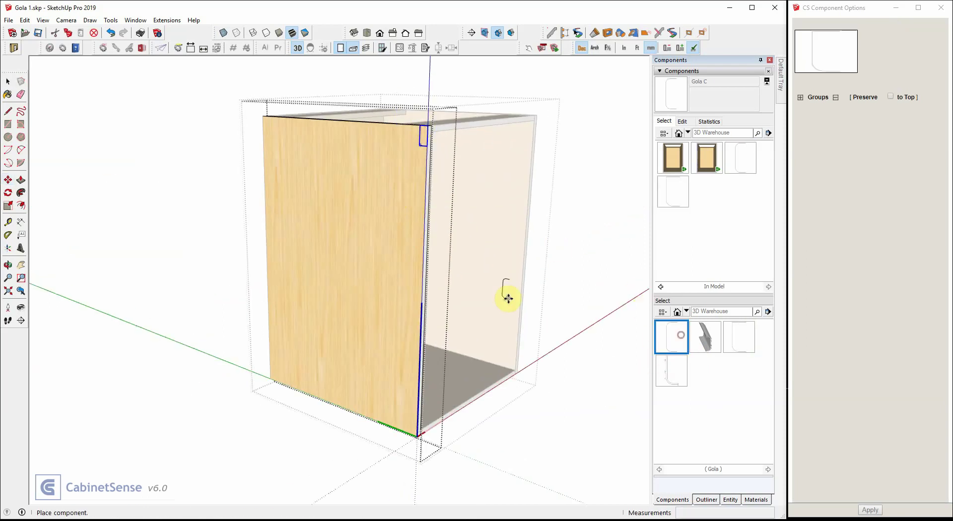
left_click(400, 299)
left_click(399, 276)
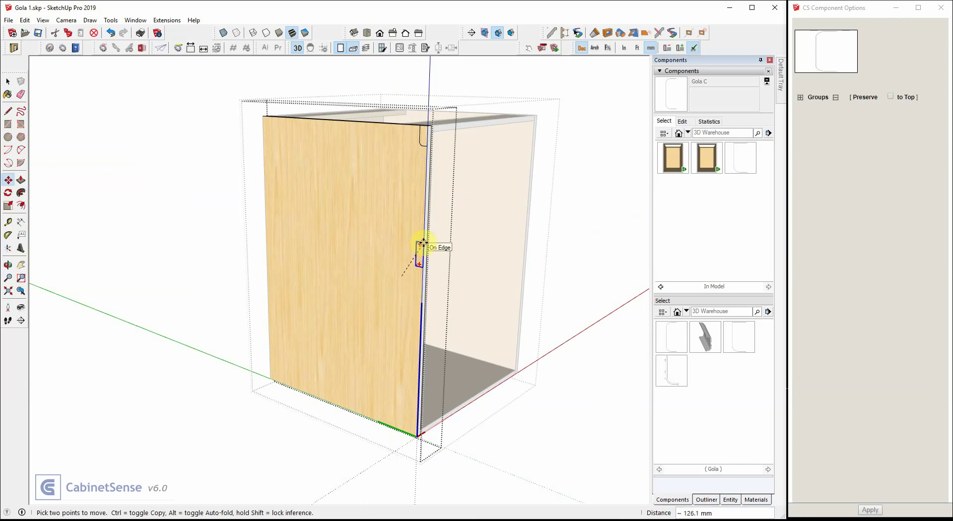
left_click(421, 289)
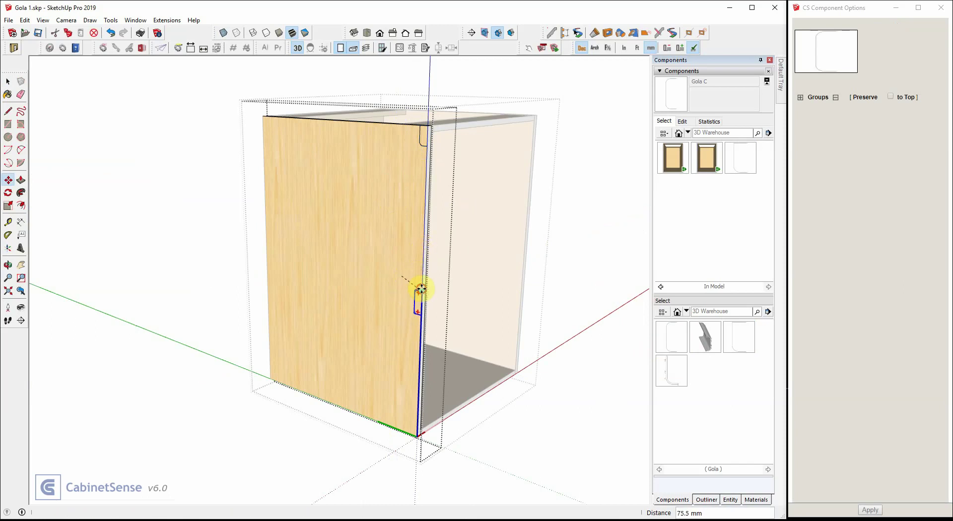
scroll(427, 255, "down", 1)
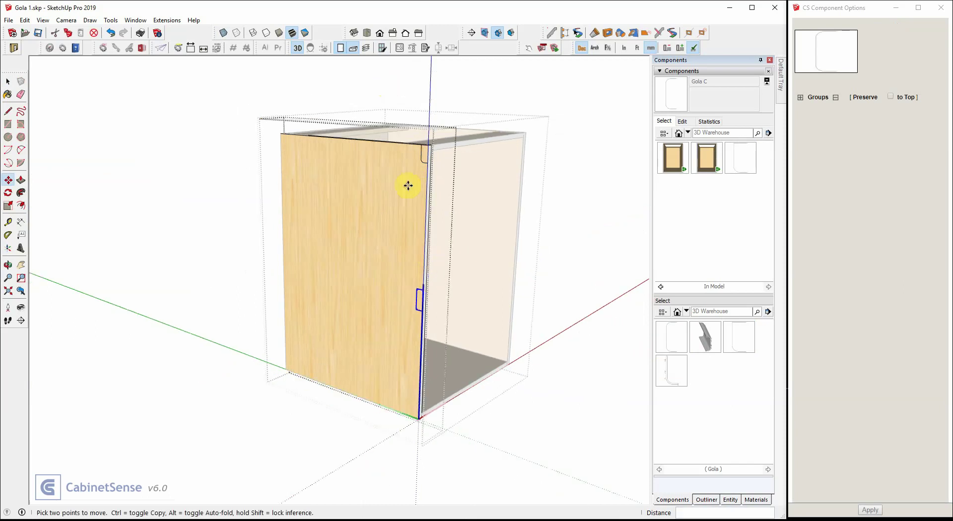
scroll(408, 186, "down", 2)
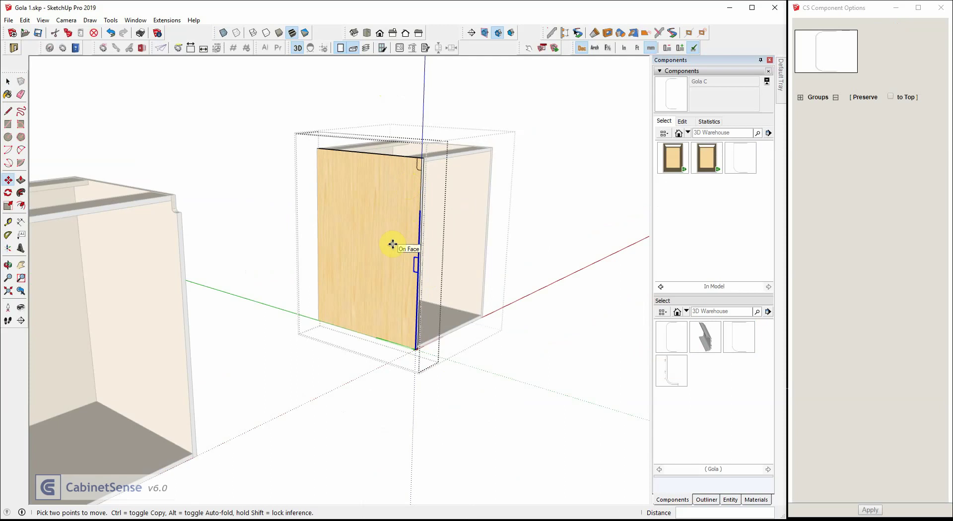
scroll(410, 211, "up", 1)
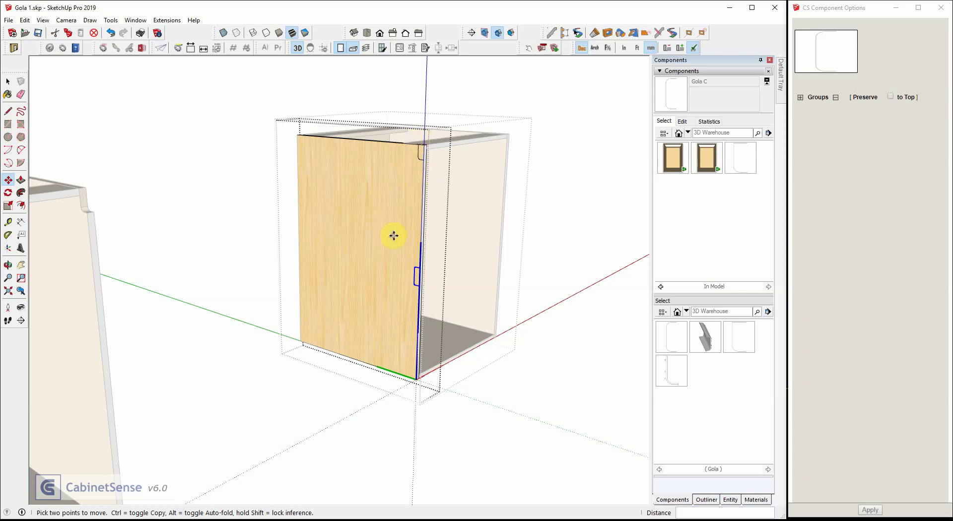
Combine the Gola L and Gola C outlines on the left end into one component named Gola 2 Opening.
key("space")
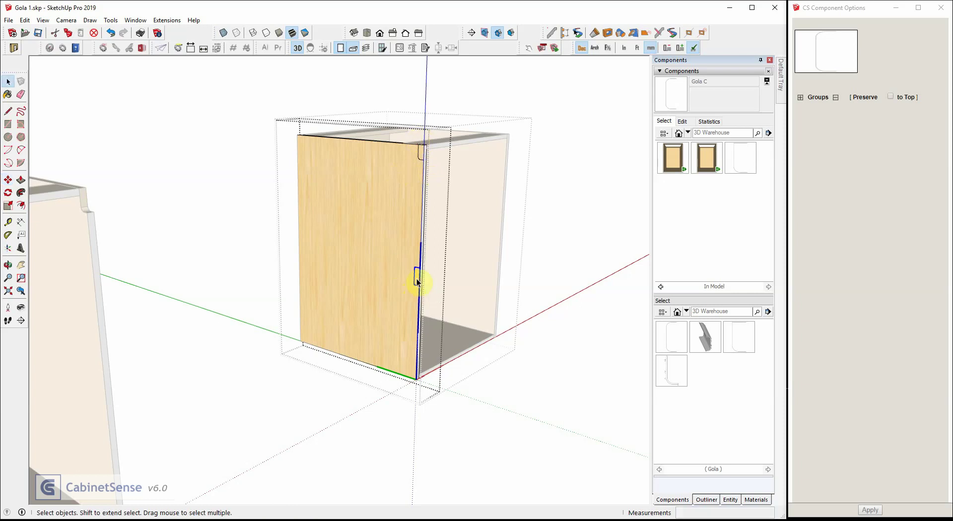
left_click(421, 160)
right_click(421, 161)
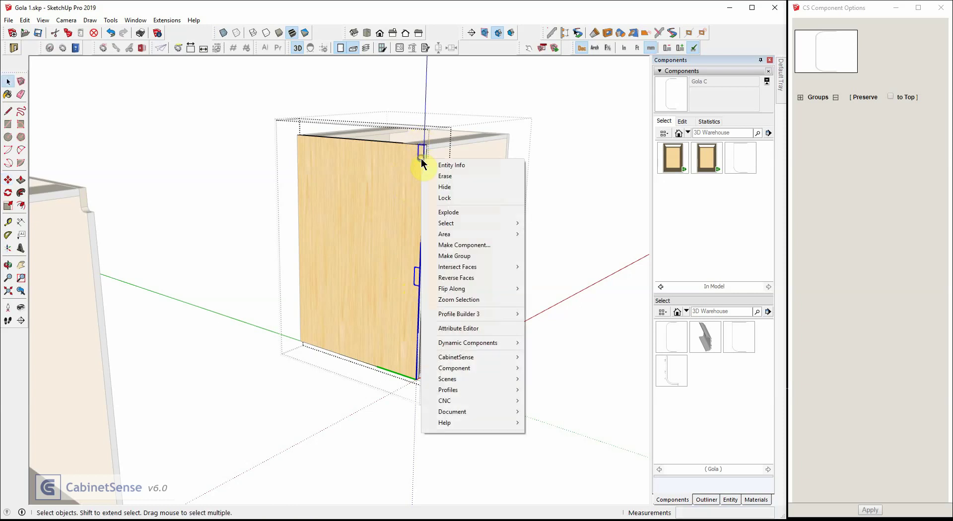
left_click(444, 245)
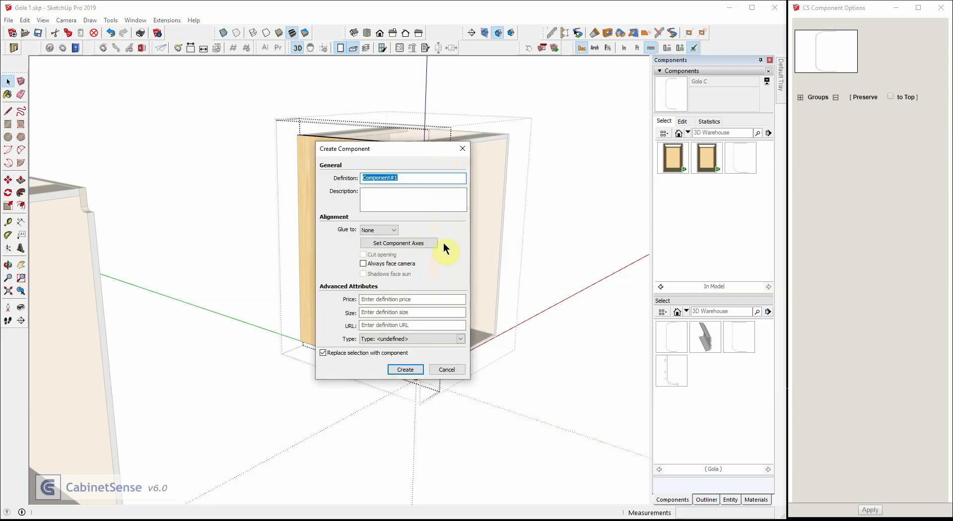
type("Gola 2 Opening")
key("Return")
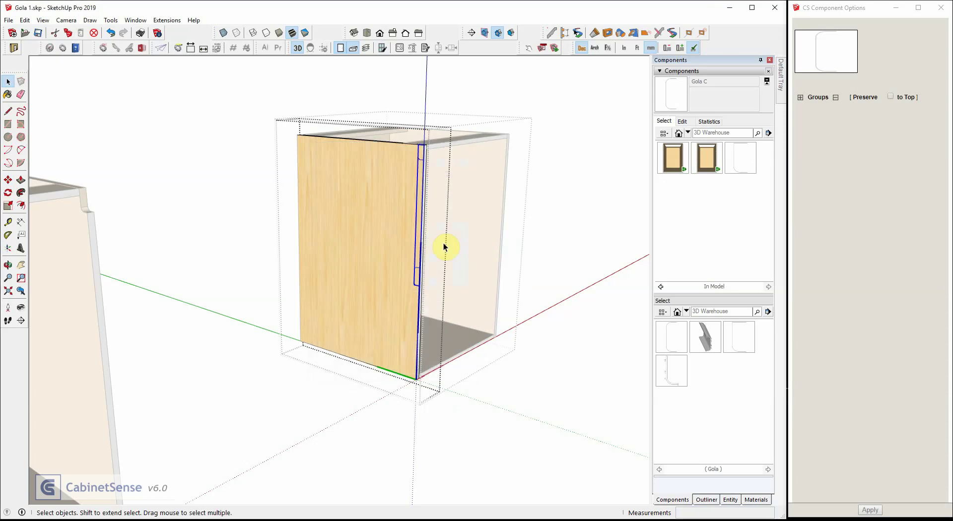
Explode the nested Gola L and Gola C outlines inside the Gola 2 Opening component and close its editing.
double_click(421, 159)
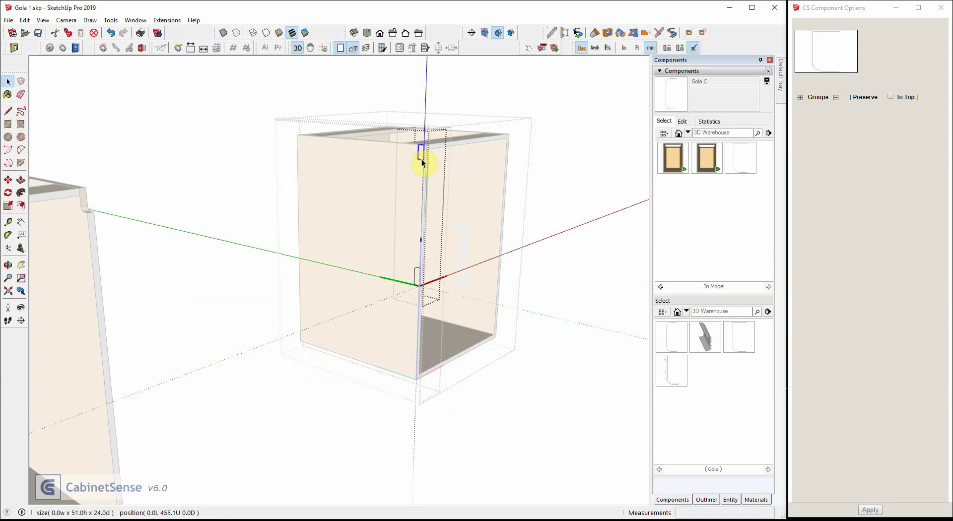
right_click(421, 159)
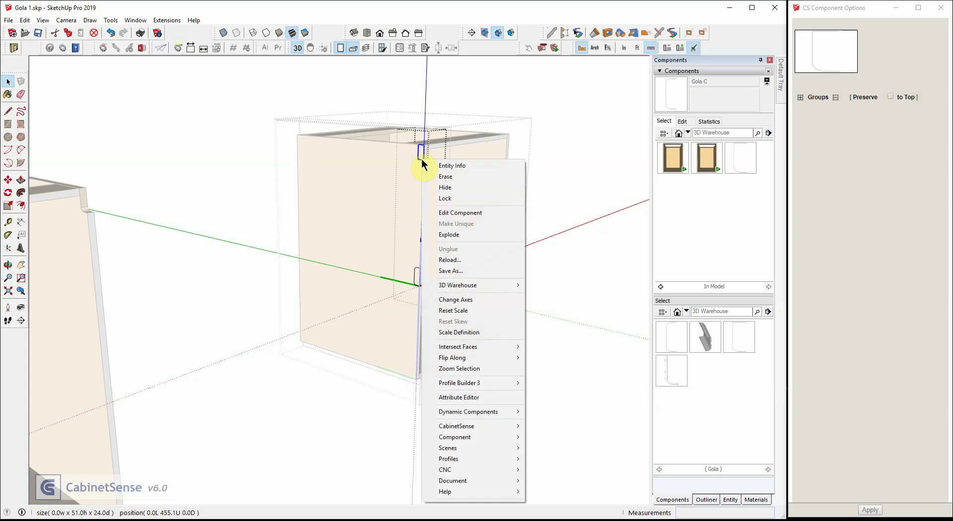
left_click(453, 236)
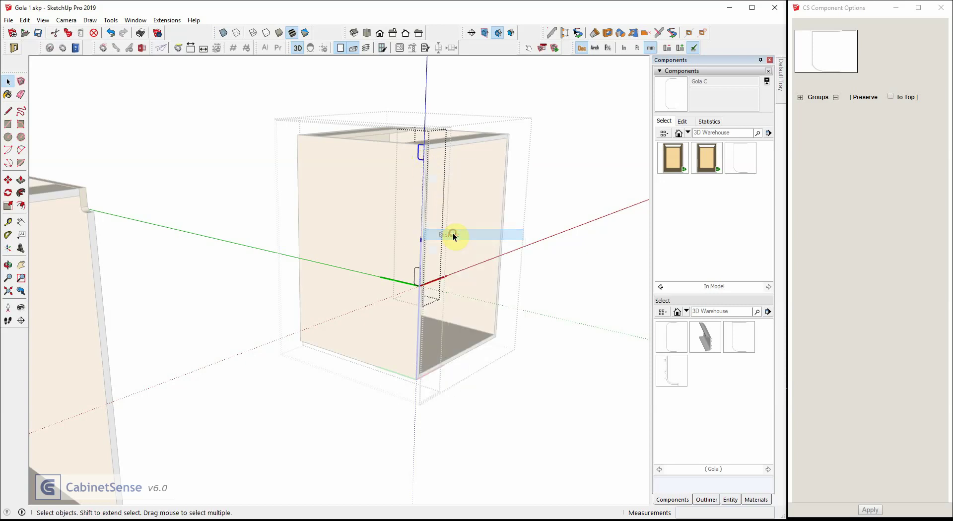
right_click(419, 272)
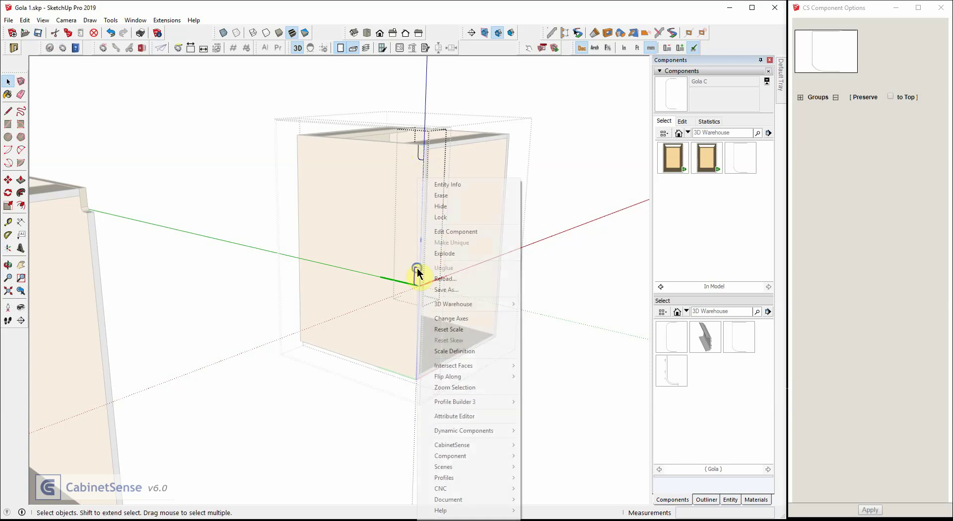
left_click(451, 253)
left_click(446, 81)
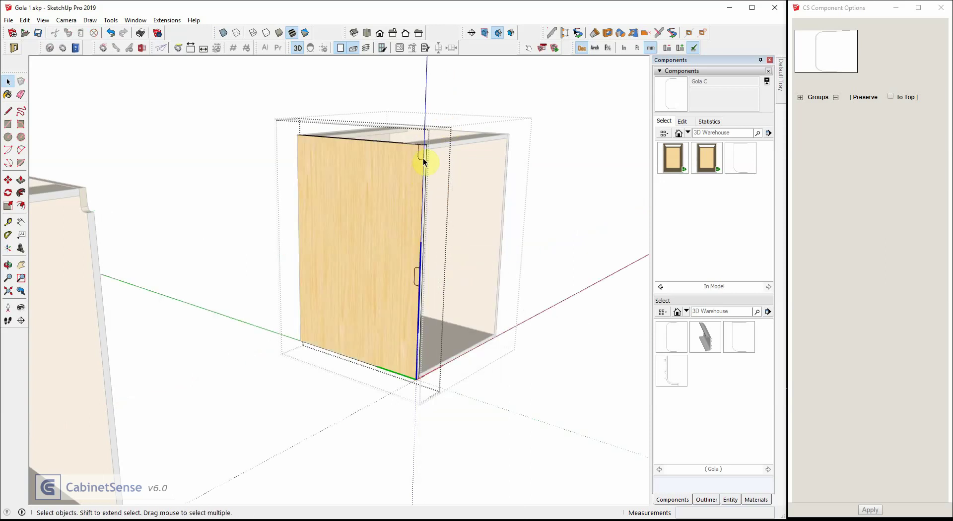
Save the combined opening component as Gola 2 Opening.skp in the ( Gola ) library folder and delete it from the left end.
right_click(418, 179)
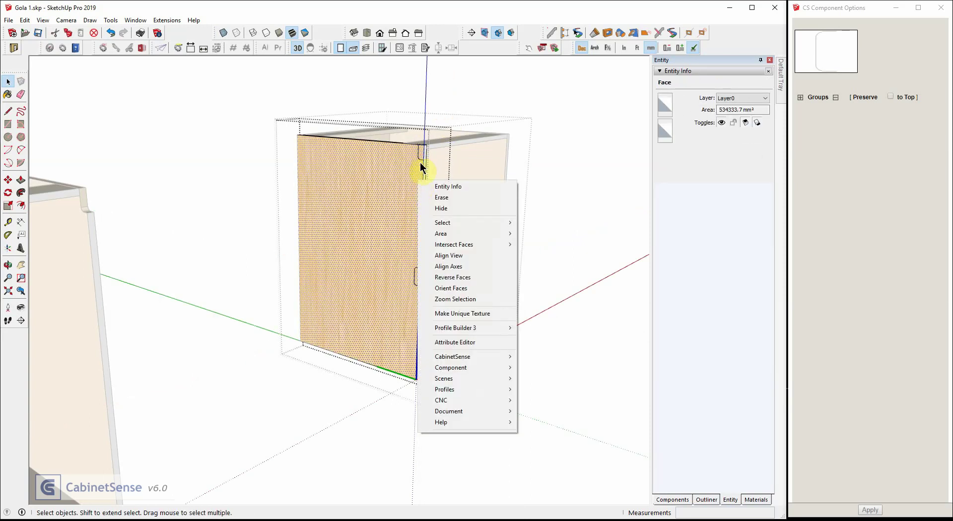
right_click(419, 159)
left_click(459, 271)
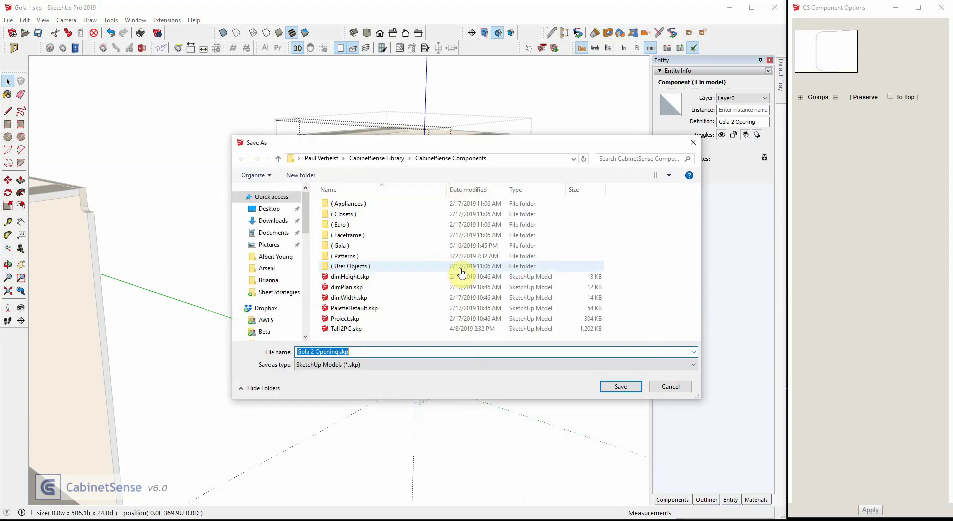
double_click(340, 245)
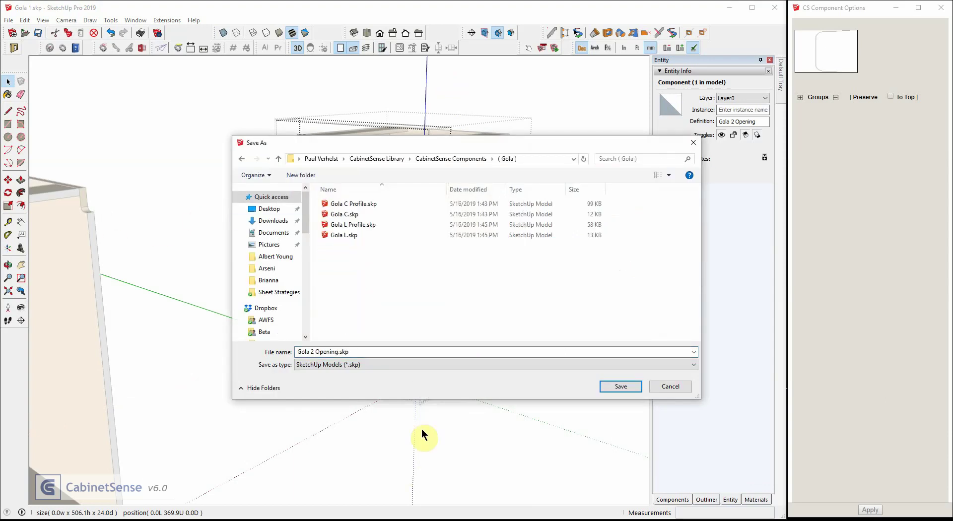
left_click(322, 352)
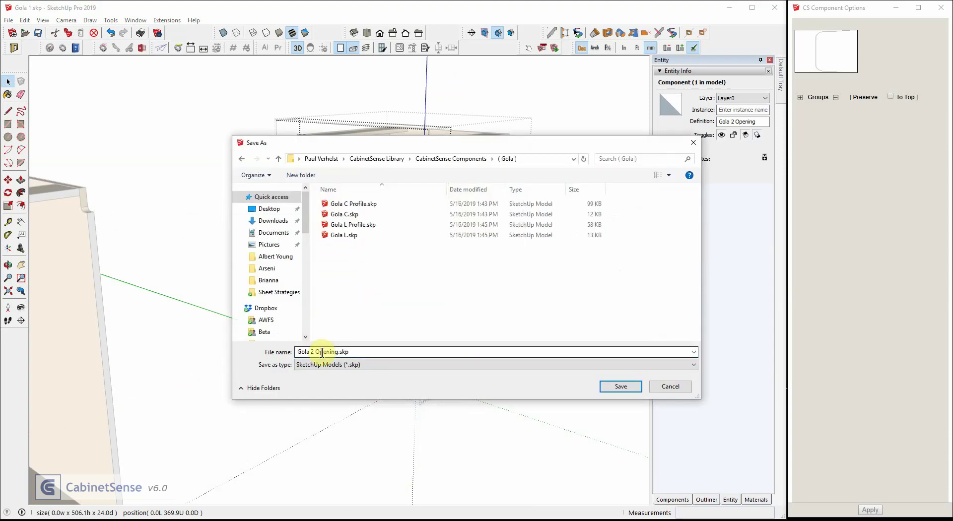
left_click(621, 387)
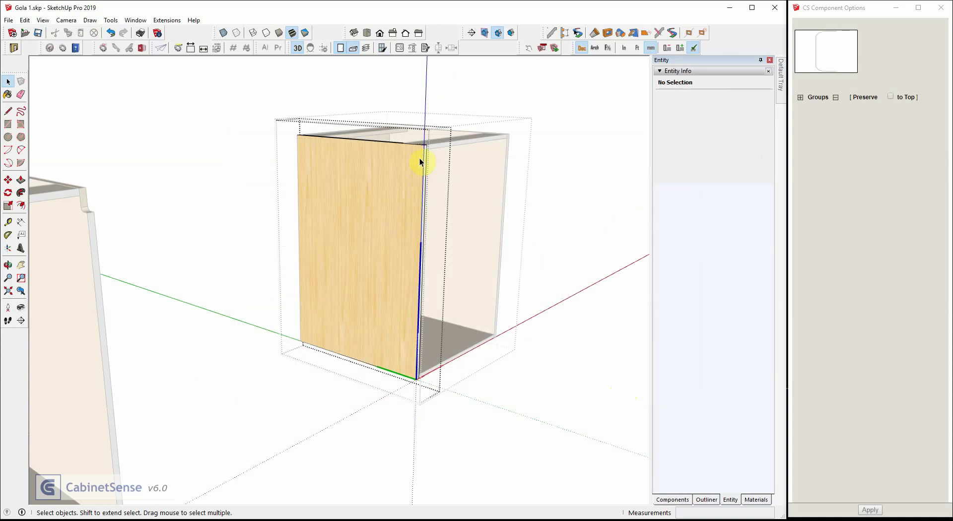
left_click(414, 163)
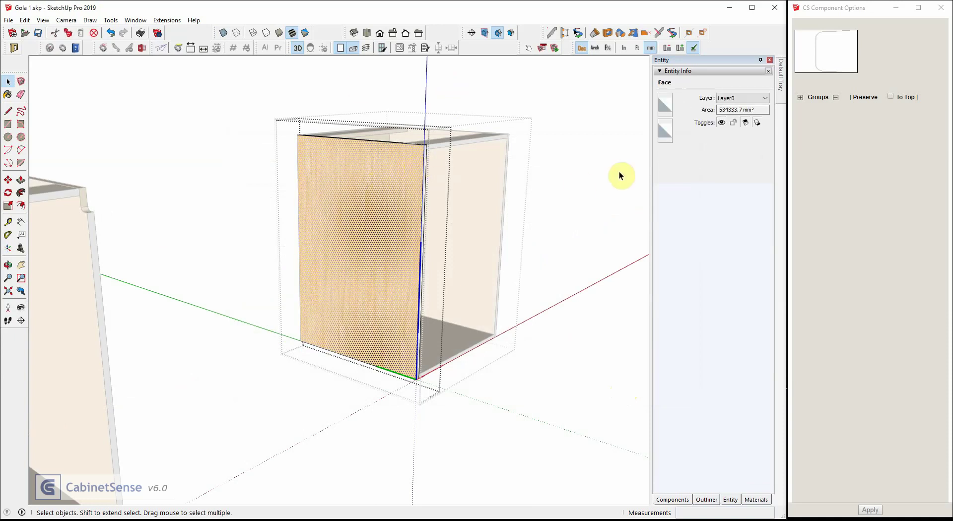
Insert the Gola 2 Opening component on the left end's outer face and move it to the panel's top front corner.
left_click(672, 500)
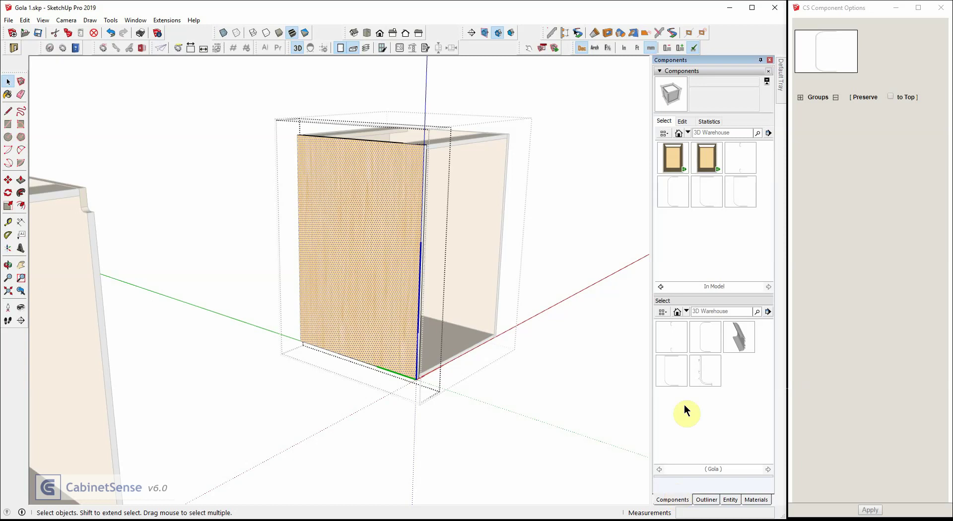
left_click(674, 339)
left_click(374, 188)
scroll(373, 188, "up", 3)
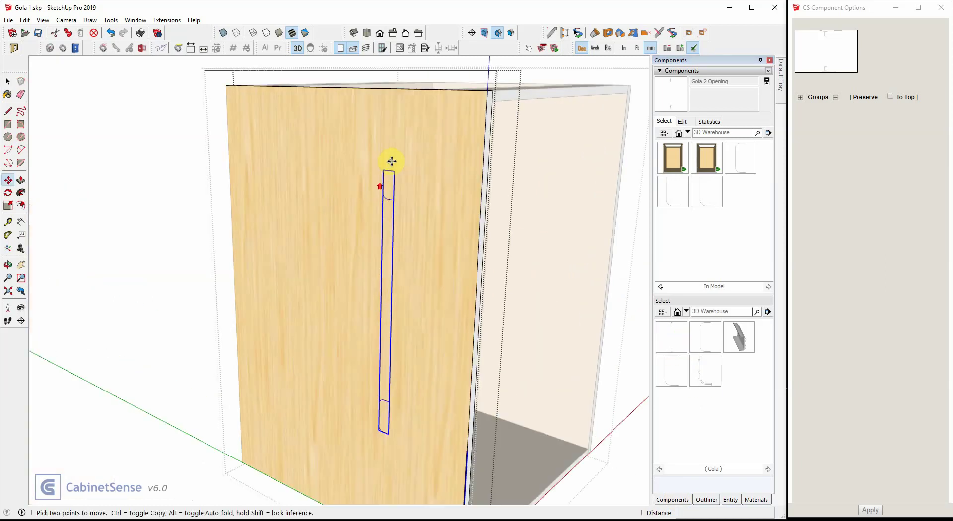
left_click(394, 170)
left_click(487, 94)
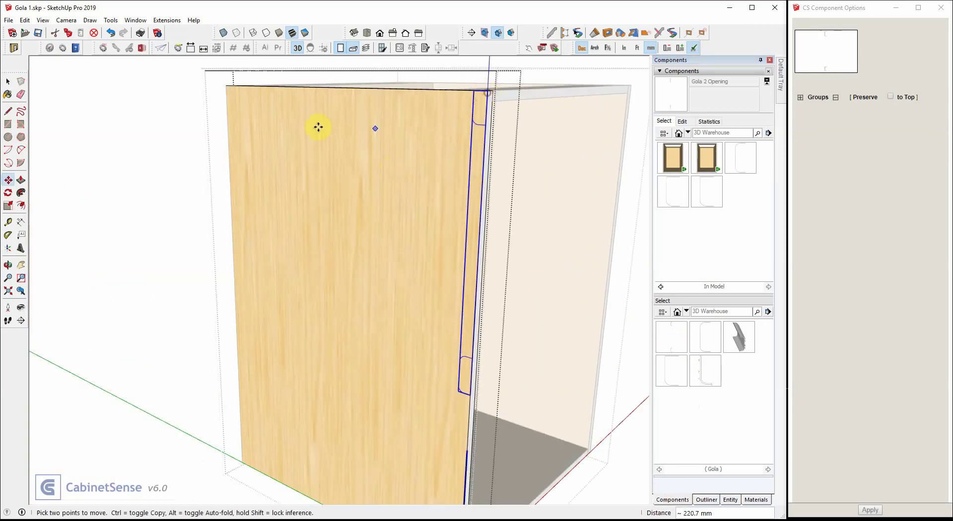
scroll(317, 127, "down", 3)
Explode the placed Gola 2 Opening and push both notch faces 16 mm through the left end with Push/Pull.
right_click(412, 125)
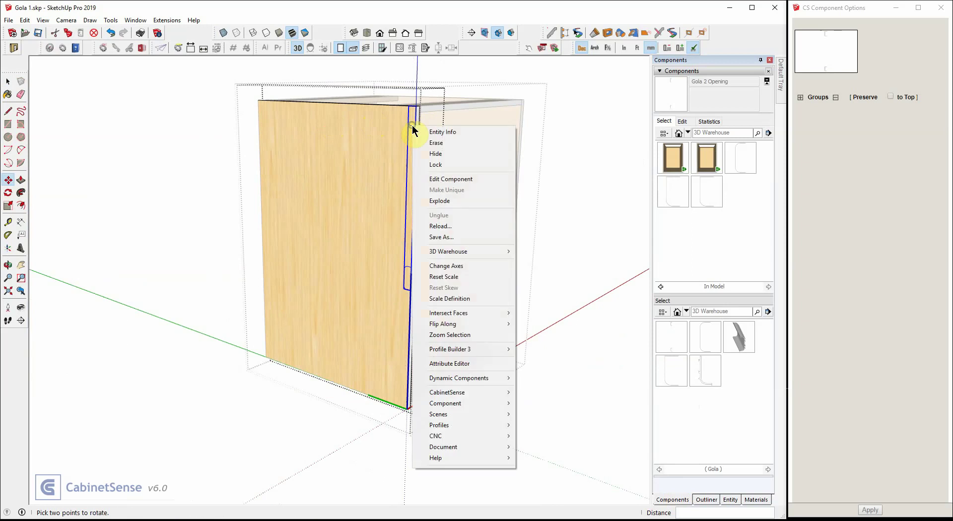
left_click(432, 198)
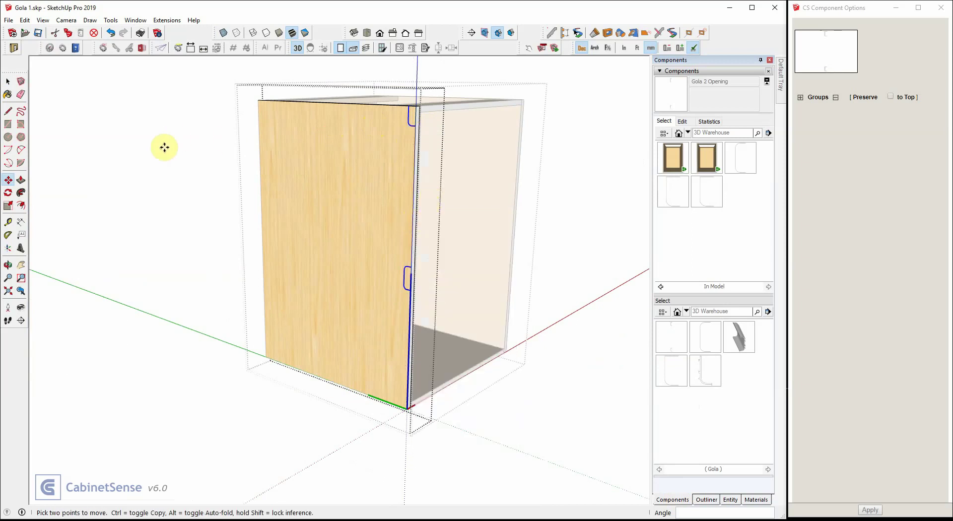
left_click(21, 181)
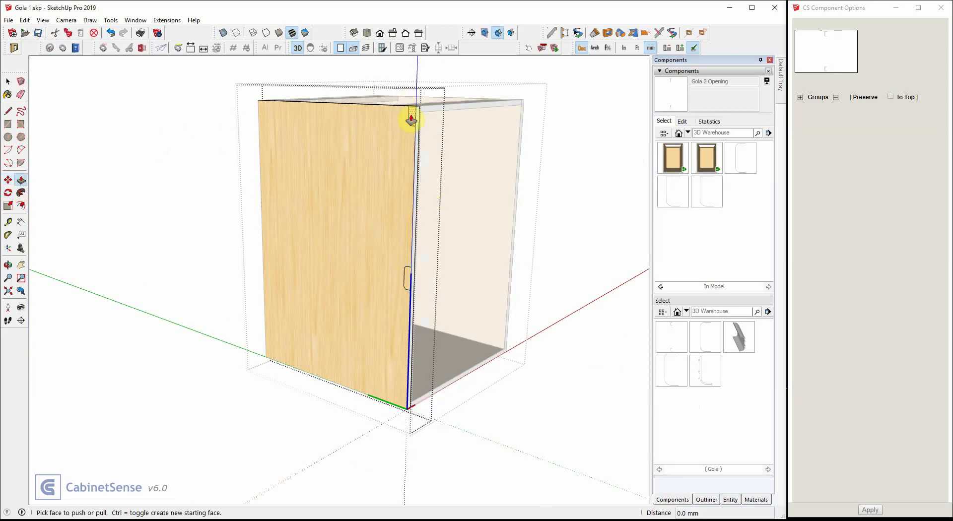
left_click(411, 119)
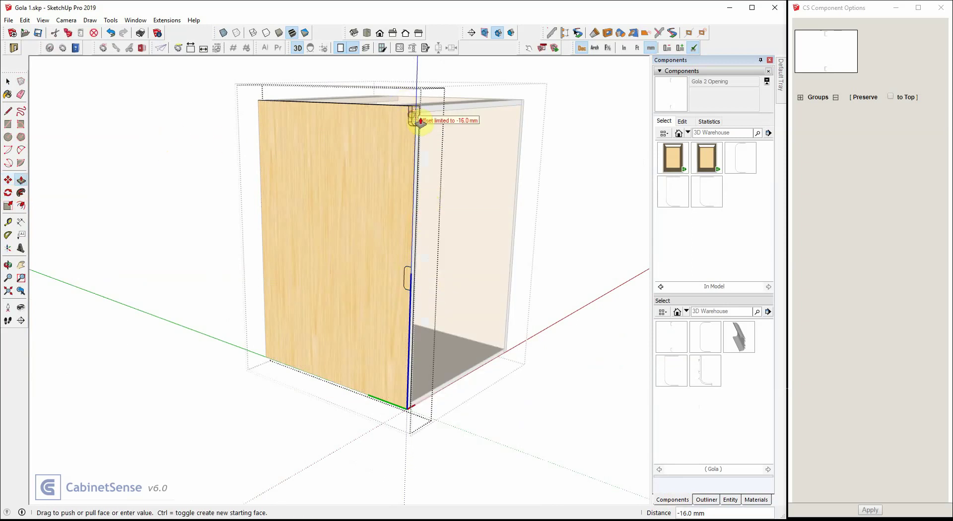
left_click(412, 277)
key("space")
left_click(506, 202)
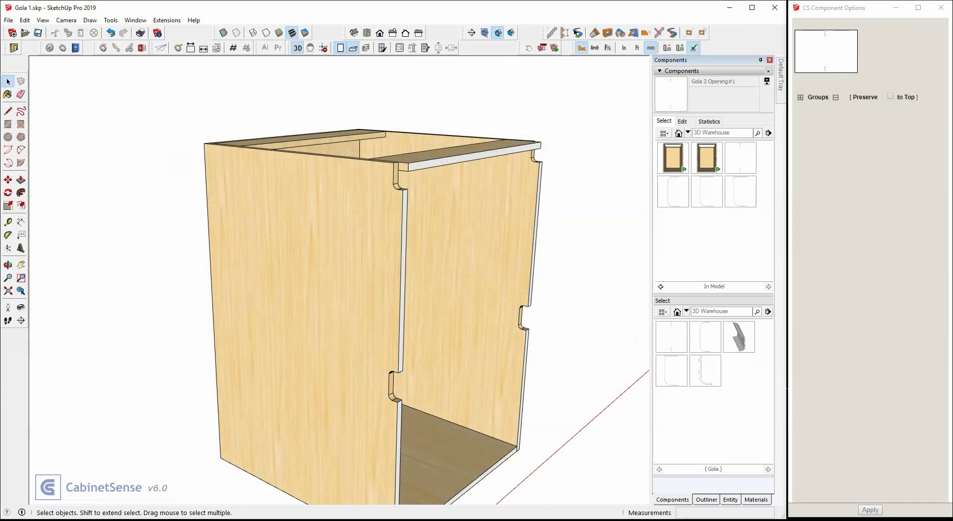
Open the two-notch Euro cabinet for editing and set its front top stretcher's front inset to 24 mm.
left_click(483, 243)
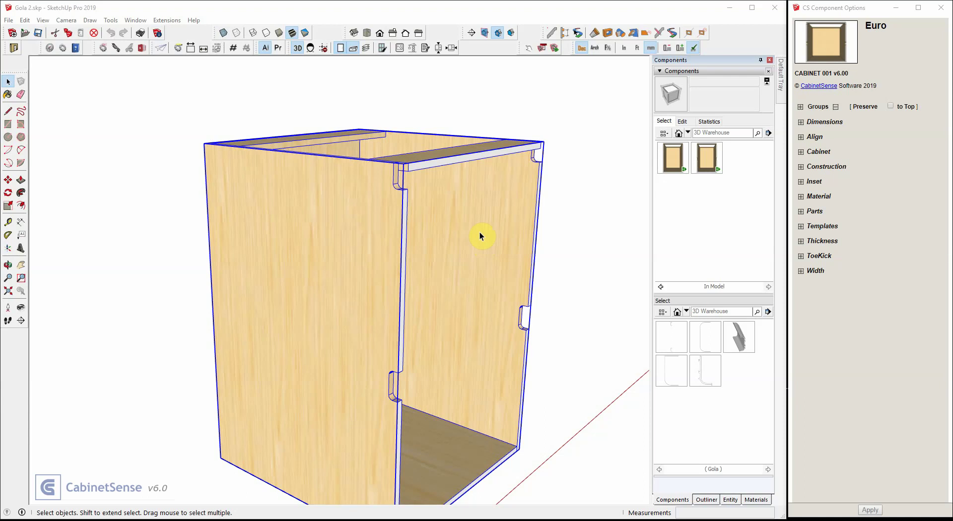
double_click(477, 153)
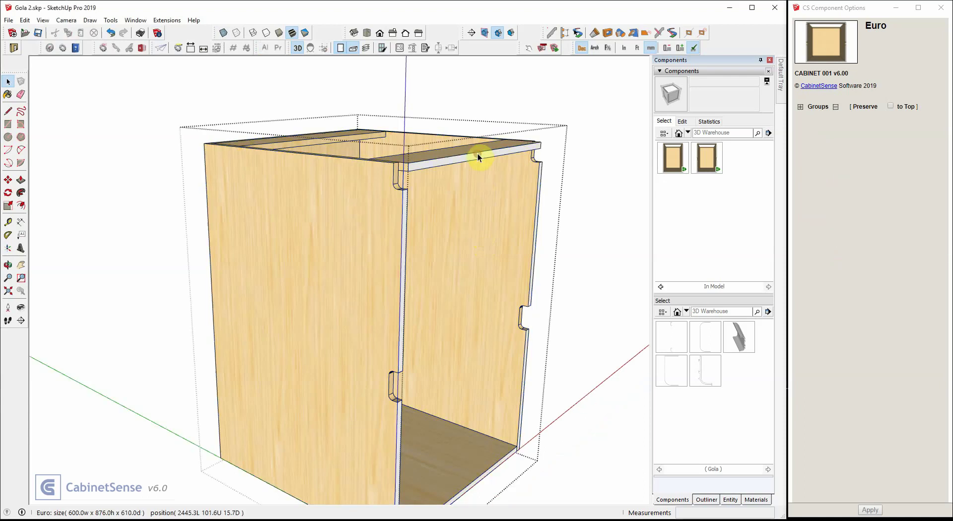
left_click(478, 153)
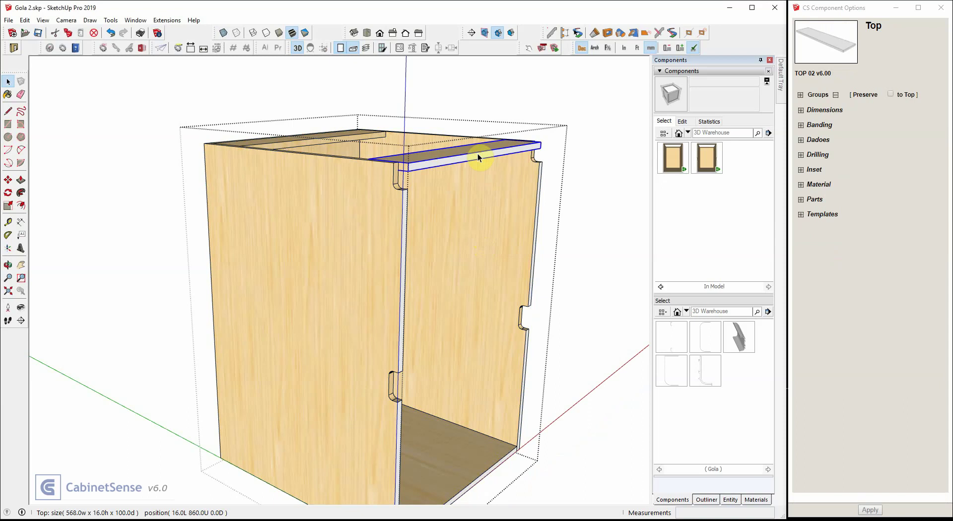
left_click(804, 172)
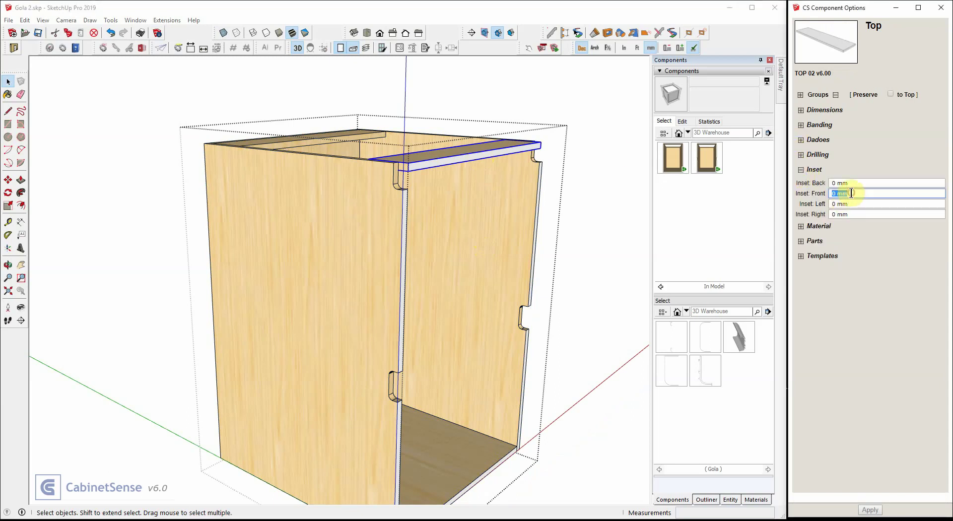
key("Return")
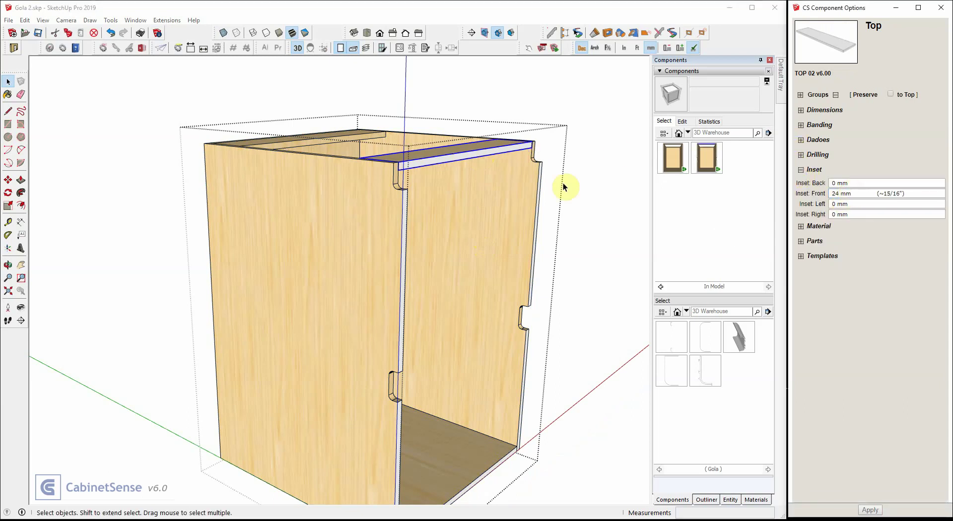
Insert a Stretcher from the Euro Internal Parts library at the lower edge of the mid-height Gola C notch.
left_click(662, 289)
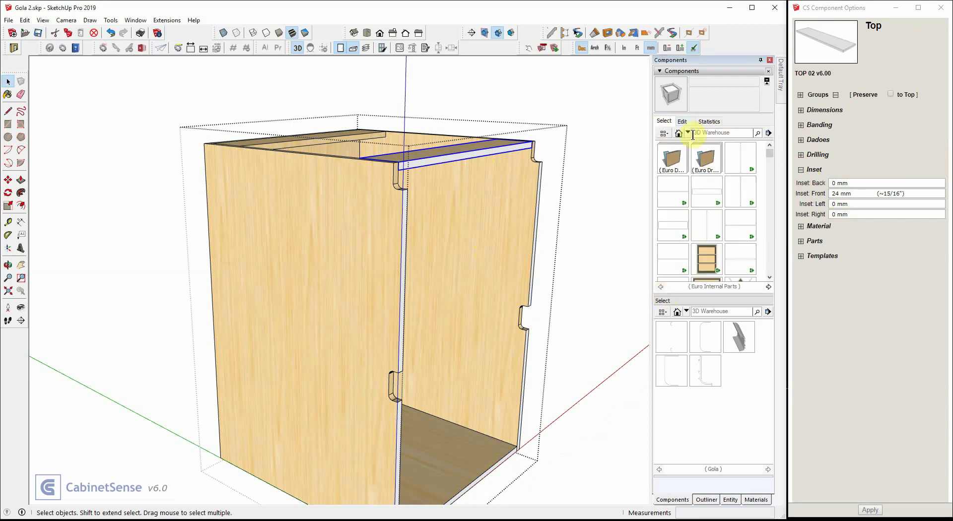
scroll(682, 224, "down", 5)
left_click(670, 162)
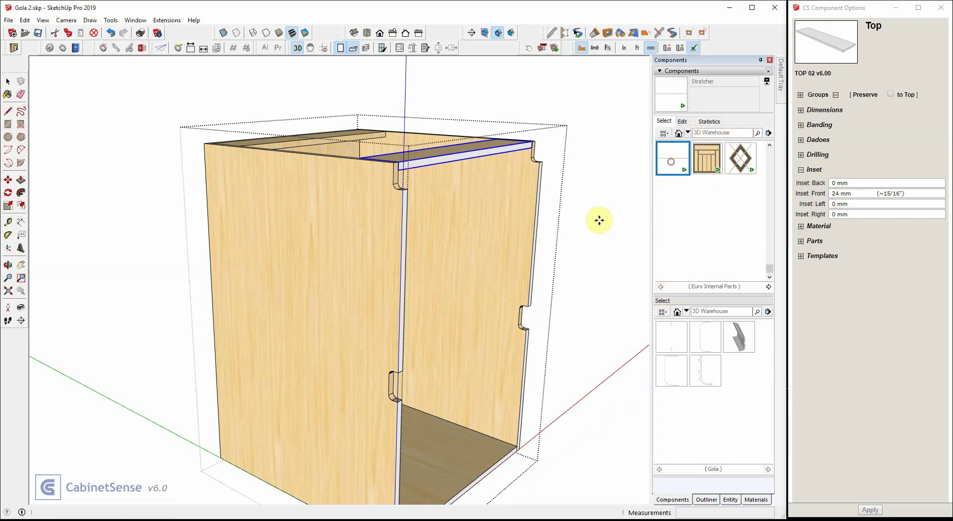
left_click(396, 398)
Set the new stretcher's thickness override to 1 mm.
scroll(372, 297, "down", 4)
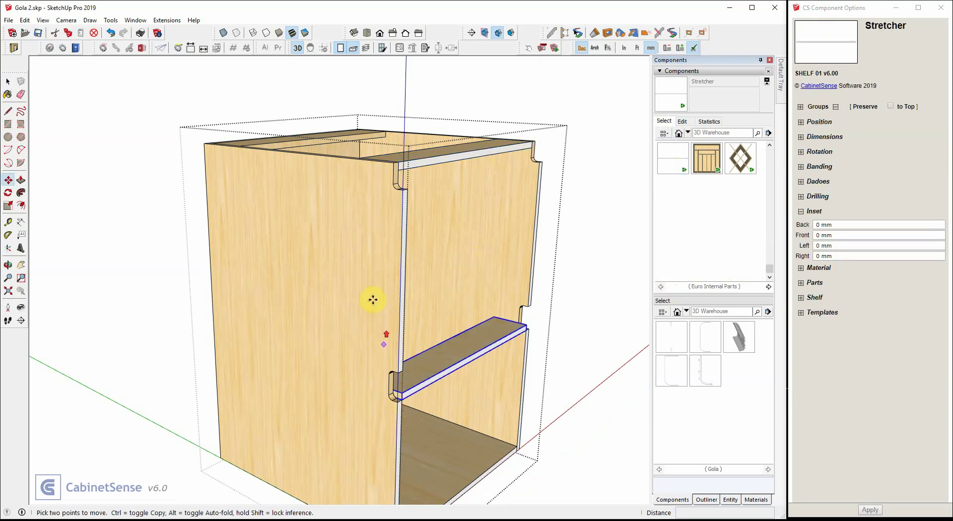
scroll(413, 400, "up", 6)
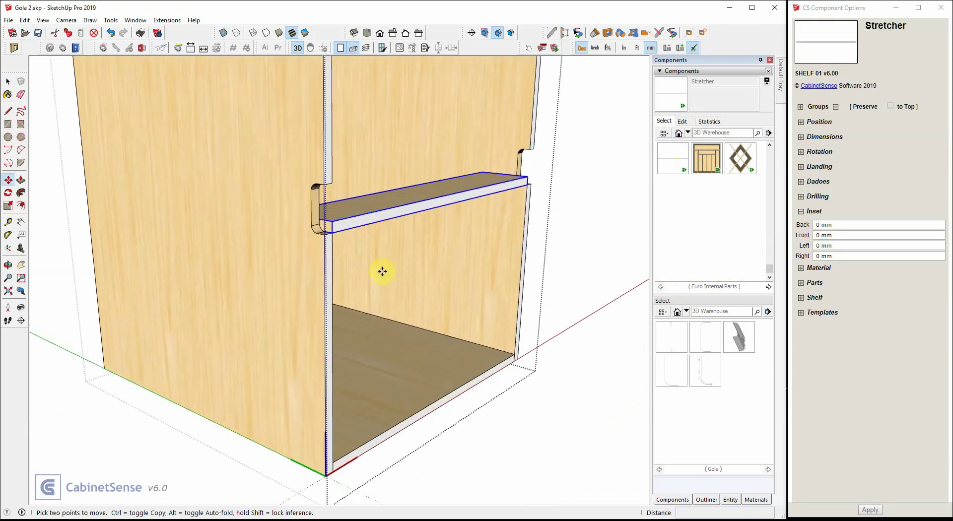
middle_click_drag(347, 206, 377, 198)
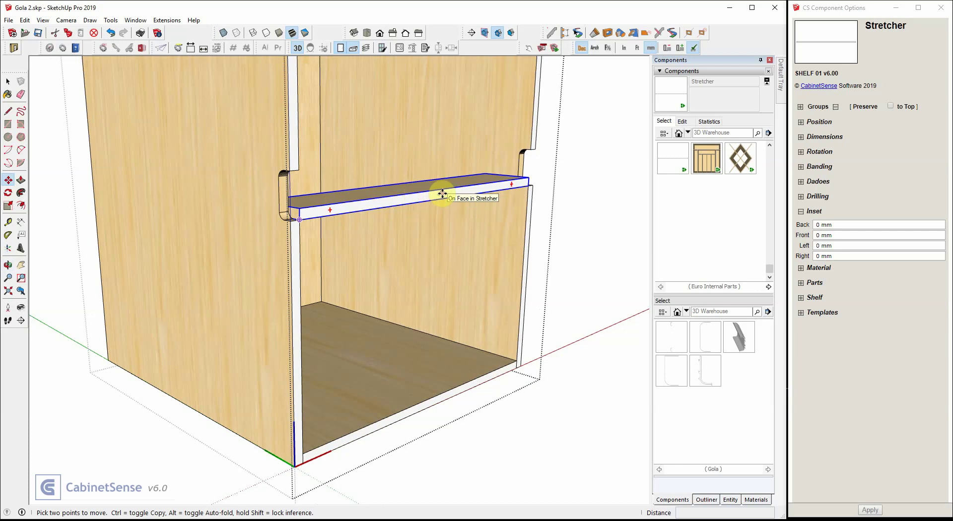
left_click(800, 137)
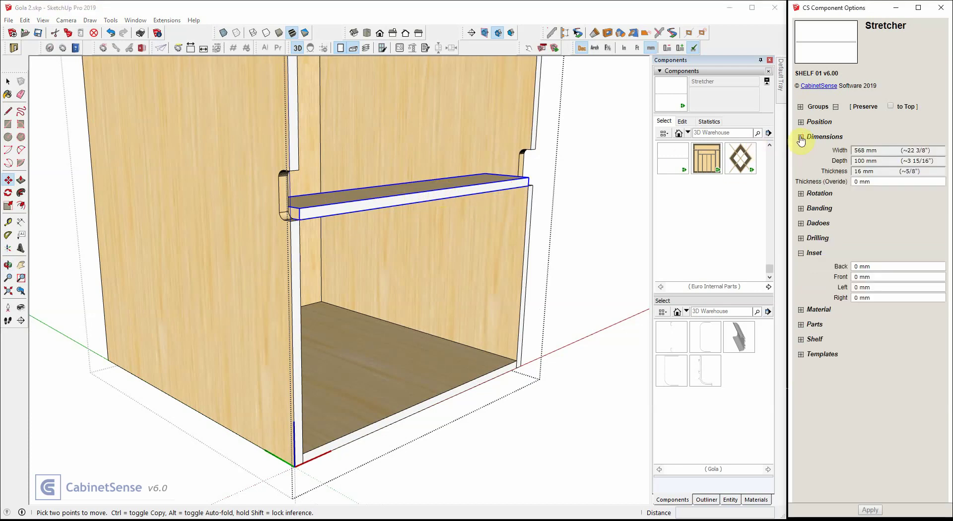
left_click(875, 182)
type("1mm")
key("Return")
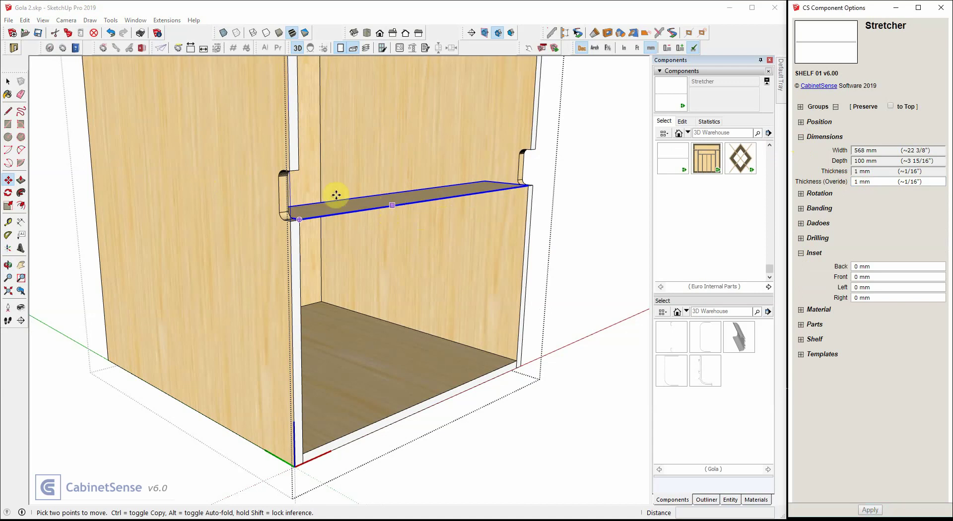
Copy the 1 mm stretcher up to the upper edge of the mid-height notch and close the cabinet's editing.
scroll(335, 195, "up", 3)
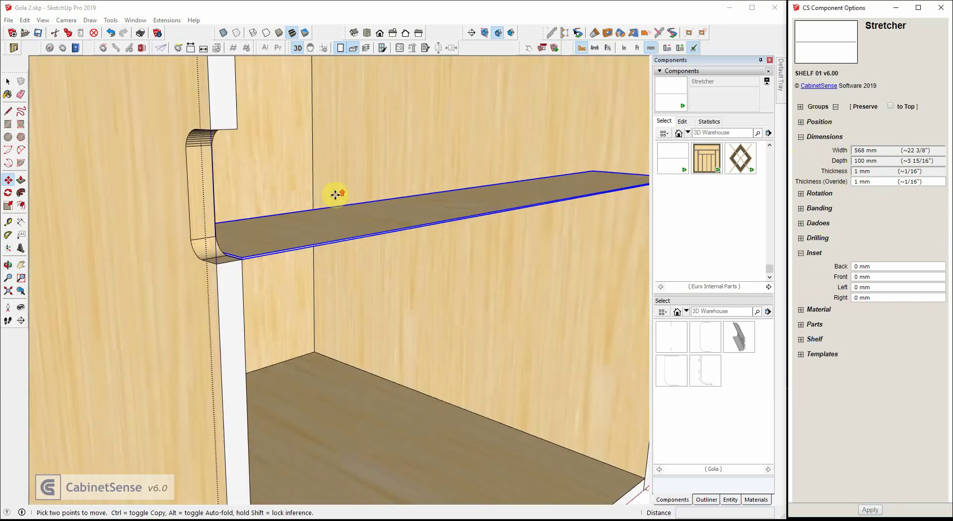
left_click(240, 262)
key("ctrl")
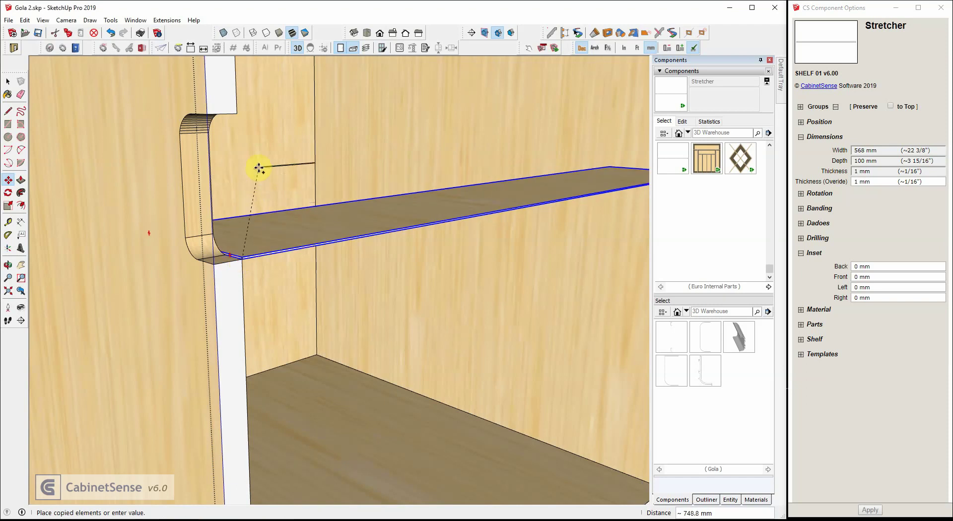
left_click(237, 111)
scroll(237, 111, "up", 3)
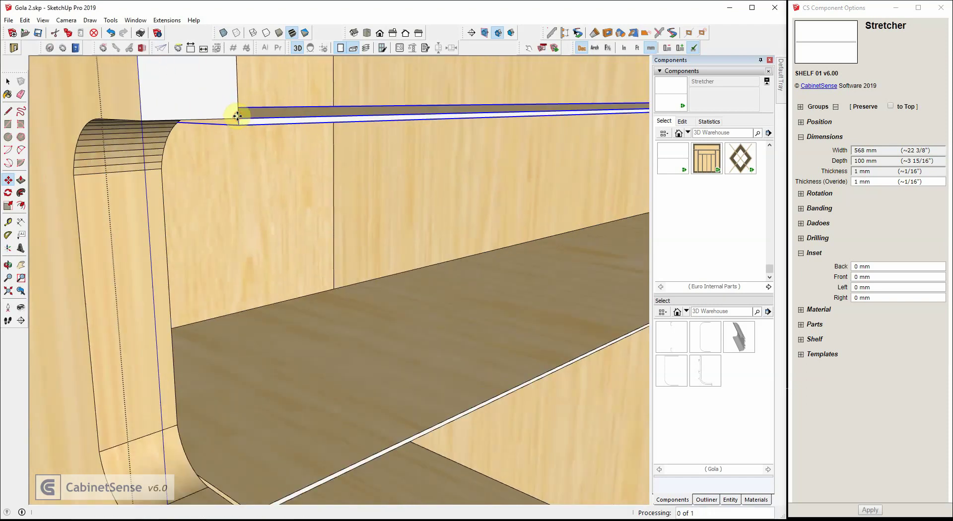
scroll(222, 163, "down", 3)
scroll(223, 162, "down", 2)
scroll(311, 266, "down", 2)
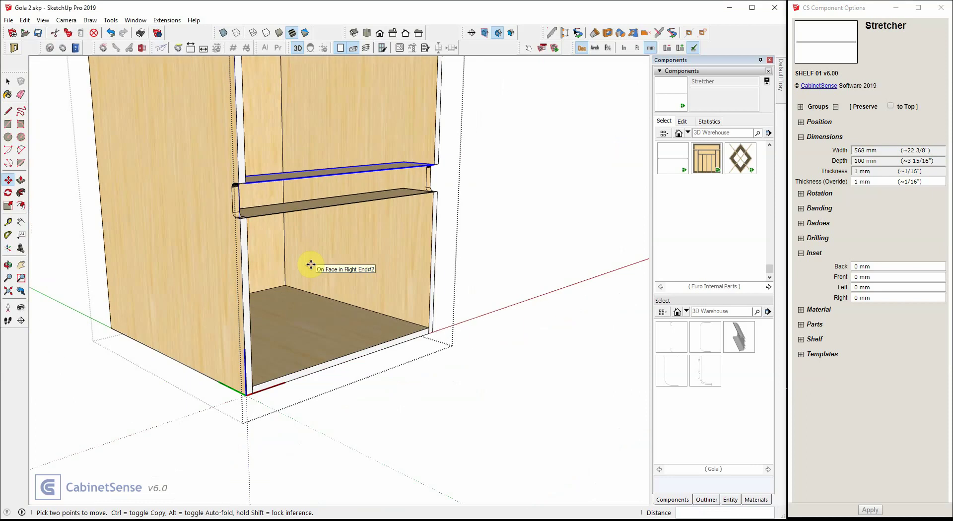
key("space")
left_click(482, 150)
left_click(482, 150)
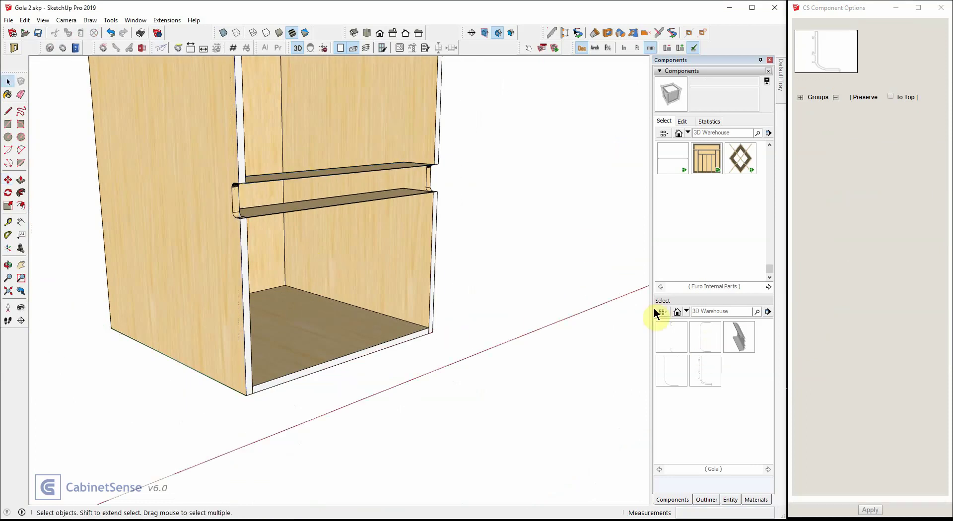
Insert the Gola C Profile in front of the cabinet and rotate it about the vertical axis to align with the cabinet's front.
left_click(740, 339)
left_click(516, 411)
middle_click_drag(455, 330, 470, 385)
scroll(469, 384, "up", 2)
left_click(444, 319)
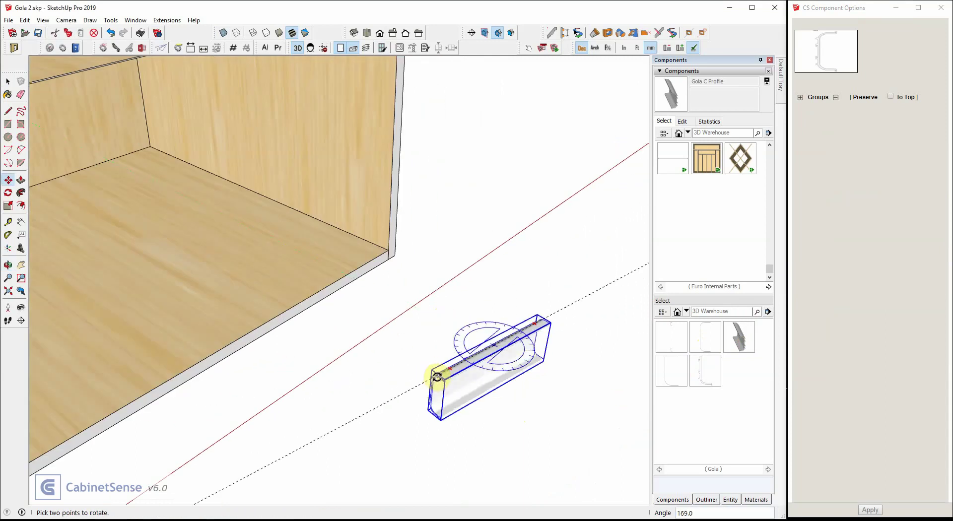
left_click(442, 391)
Move the Gola C Profile by its lower front corner into the mid-height notch at one side of the cabinet.
scroll(417, 260, "down", 1)
scroll(404, 206, "down", 3)
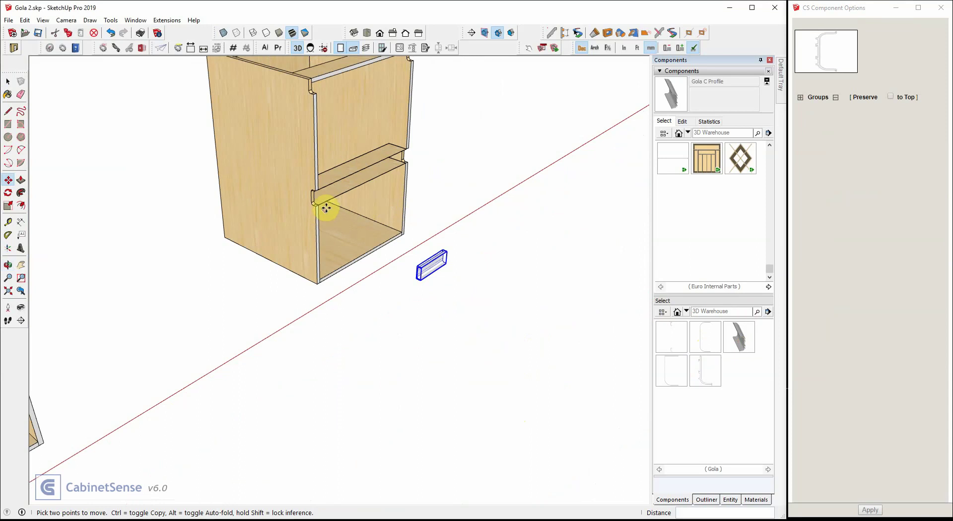
scroll(405, 285, "up", 4)
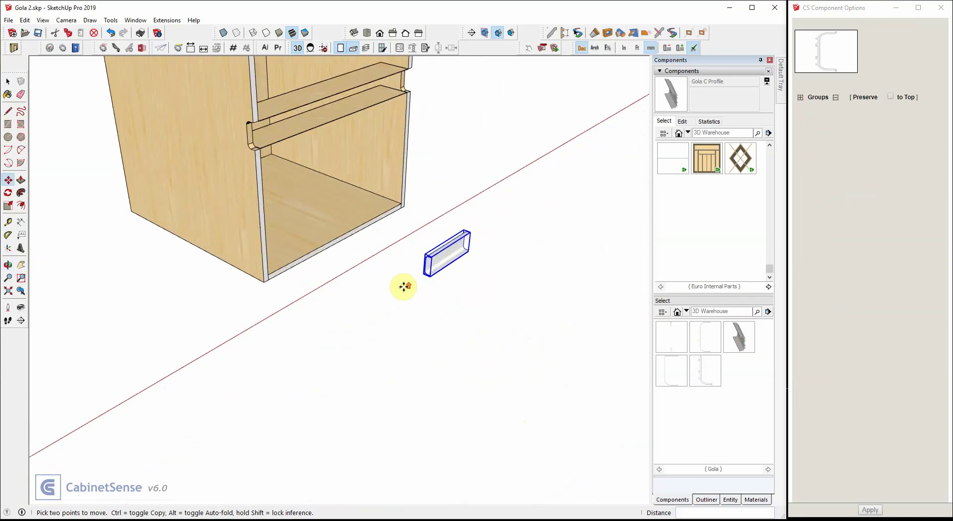
scroll(449, 273, "up", 2)
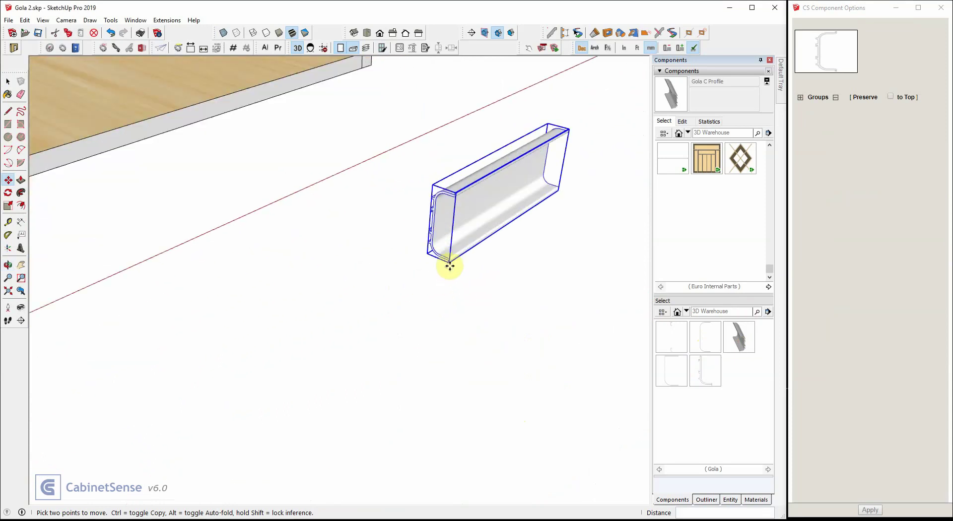
left_click(447, 266)
scroll(461, 268, "down", 3)
scroll(511, 269, "down", 4)
scroll(373, 163, "up", 1)
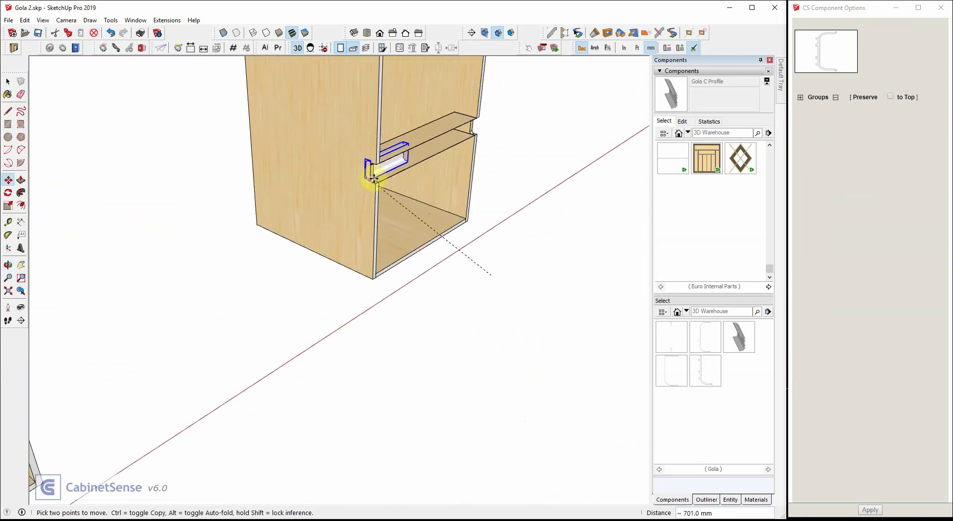
left_click(377, 182)
scroll(365, 192, "up", 1)
scroll(364, 192, "up", 2)
middle_click_drag(344, 185, 476, 183)
key("m")
scroll(417, 76, "up", 3)
scroll(374, 100, "down", 2)
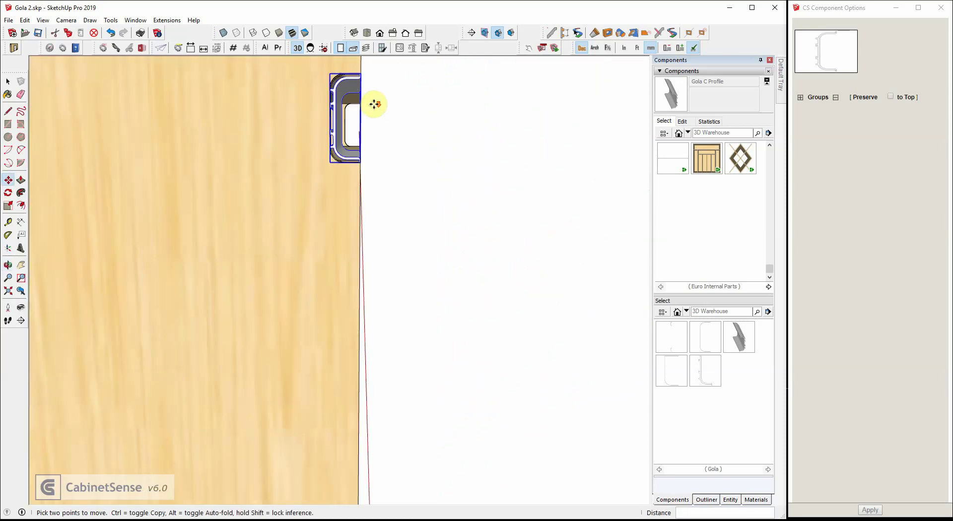
scroll(357, 79, "up", 2)
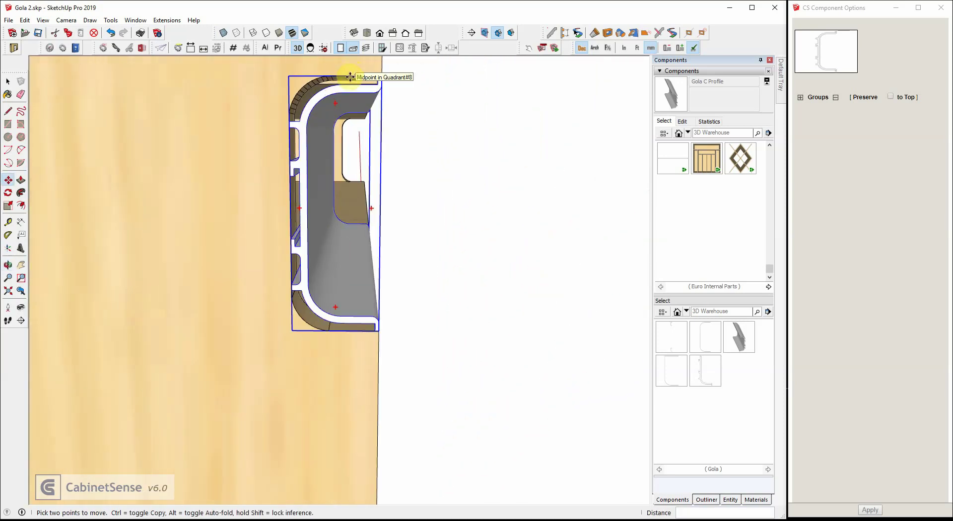
Scale the Gola C Profile lengthwise so it spans the cabinet's full width.
middle_click_drag(334, 121, 72, 122)
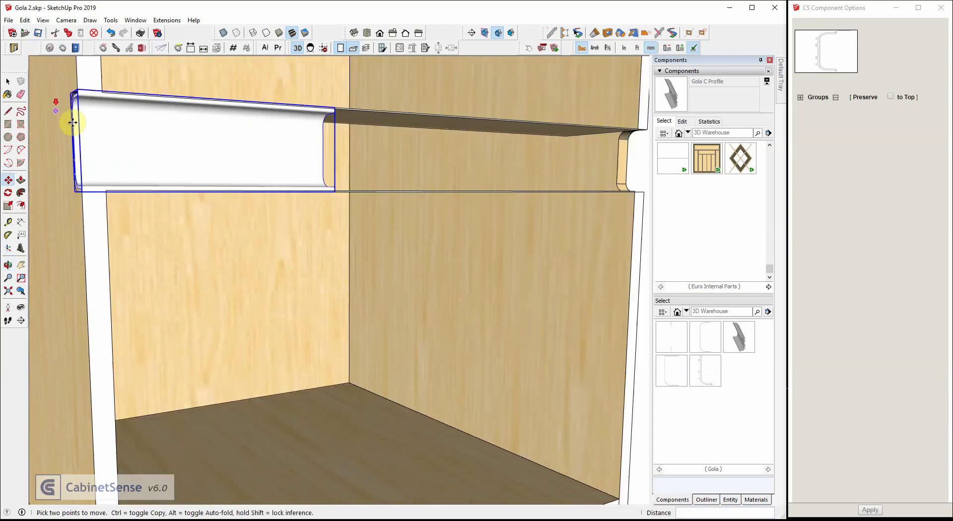
scroll(442, 198, "down", 5)
middle_click_drag(442, 198, 85, 231)
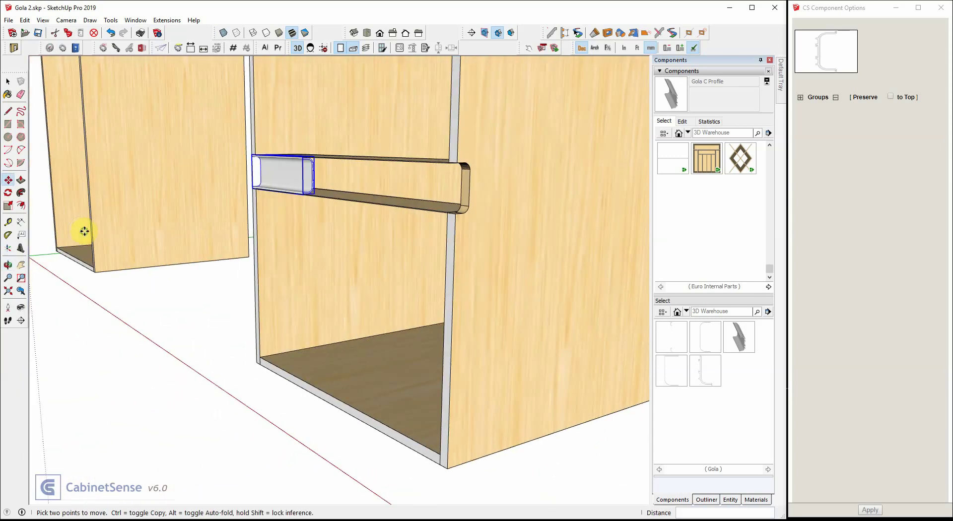
key("s")
left_click_drag(307, 176, 457, 254)
key("space")
scroll(446, 174, "up", 3)
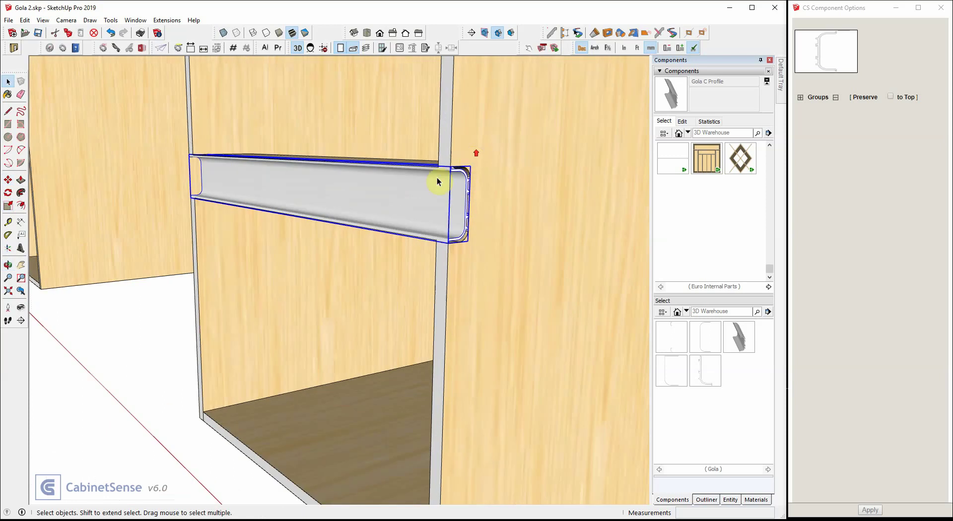
Examine from below how the Gola C Profile fits against the thin stretcher and the cabinet side.
middle_click_drag(435, 186, 678, 148)
middle_click_drag(240, 213, 283, 134)
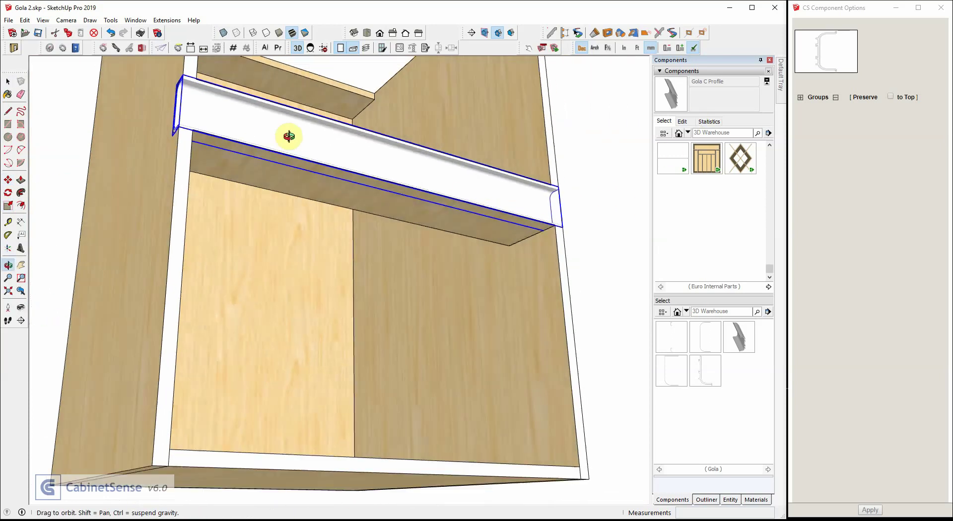
scroll(195, 153, "up", 4)
middle_click_drag(237, 99, 228, 164)
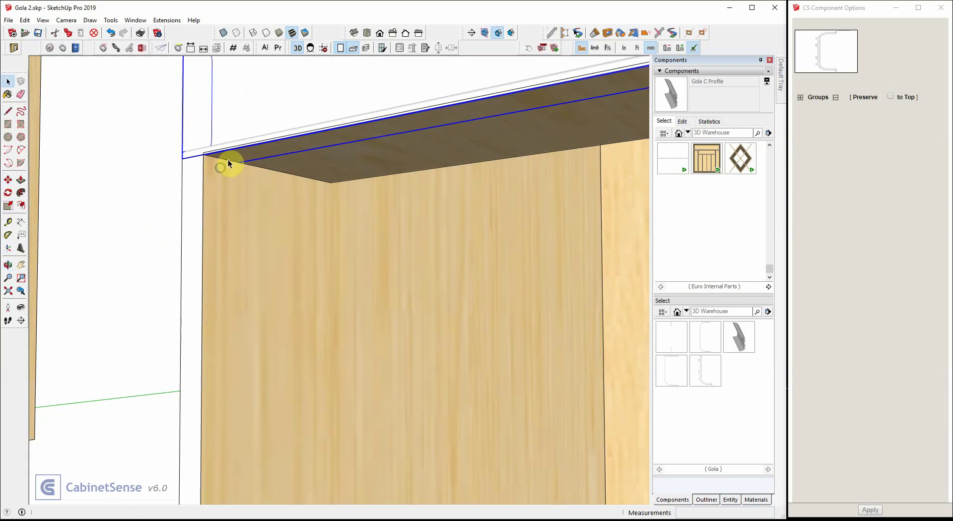
middle_click_drag(289, 147, 221, 151)
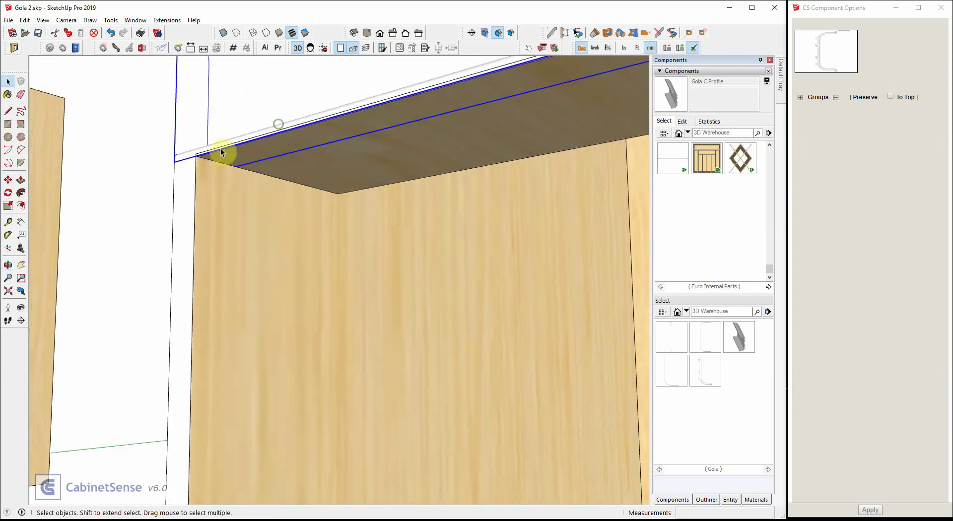
scroll(177, 178, "up", 5)
middle_click_drag(179, 174, 425, 265)
scroll(424, 266, "down", 8)
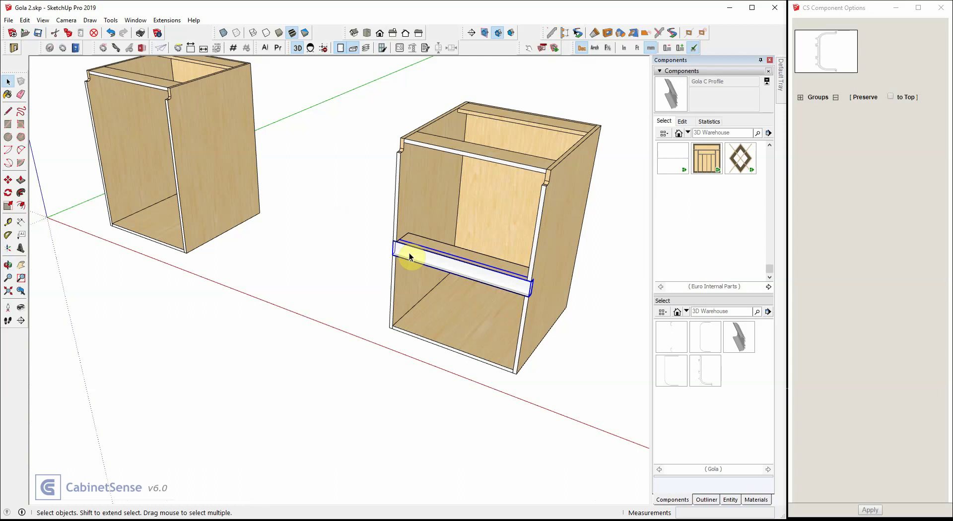
Open the cabinet for editing, copy the 1 mm mid-height stretcher up to the lower edge of the top notch, and close the editing.
scroll(409, 248, "up", 6)
left_click(410, 237)
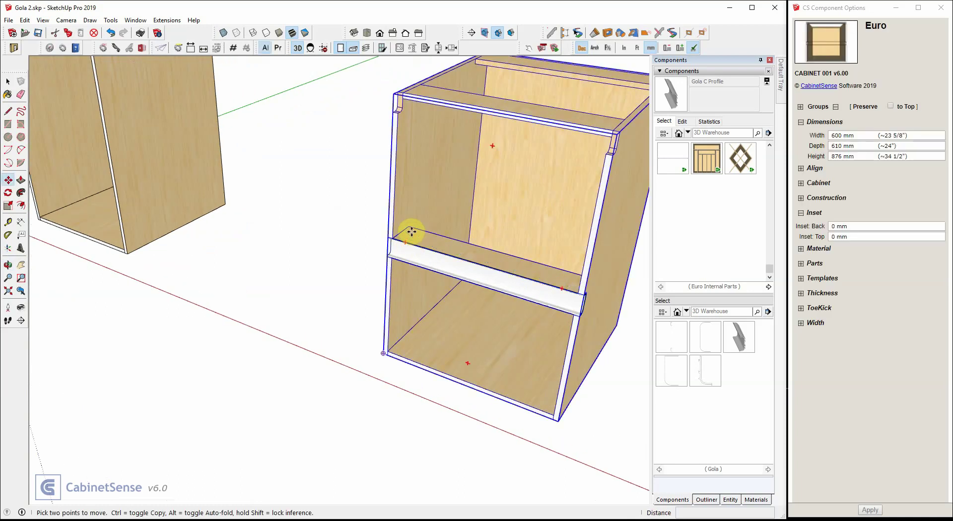
double_click(411, 235)
left_click(411, 235)
key("m")
left_click(410, 233)
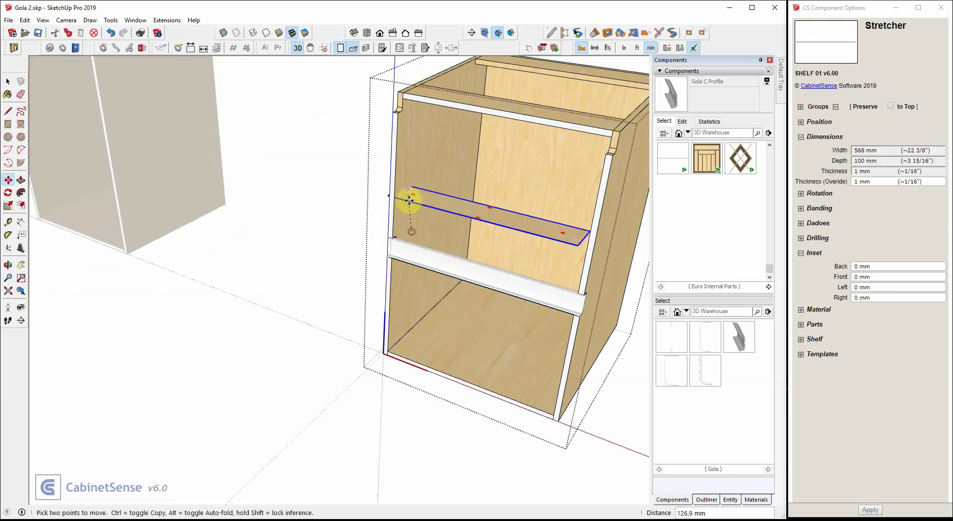
left_click(411, 123)
scroll(396, 131, "up", 2)
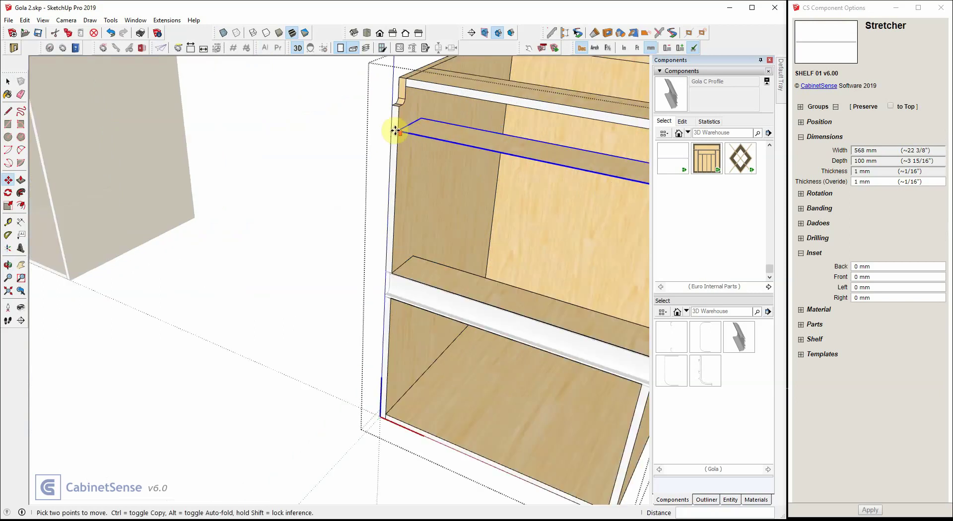
scroll(396, 130, "up", 2)
left_click_drag(401, 134, 406, 89)
scroll(408, 101, "down", 4)
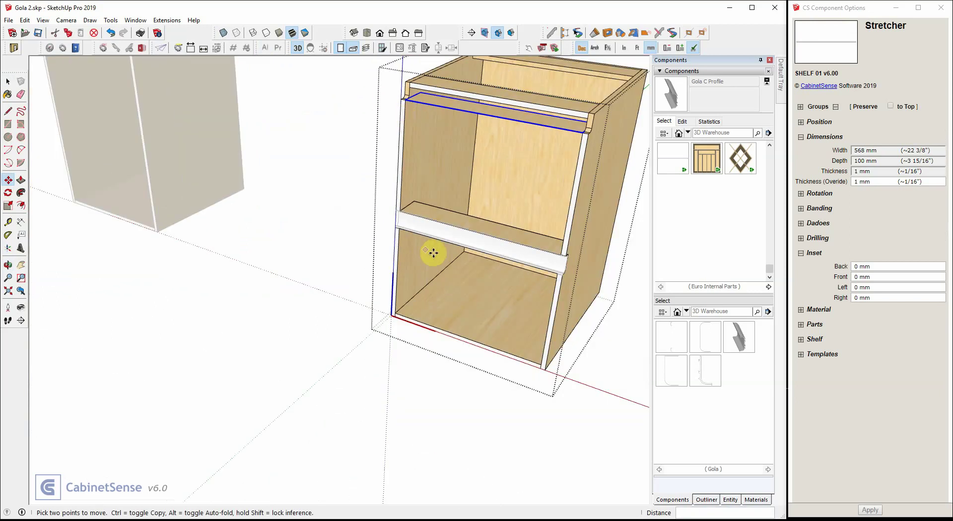
key("space")
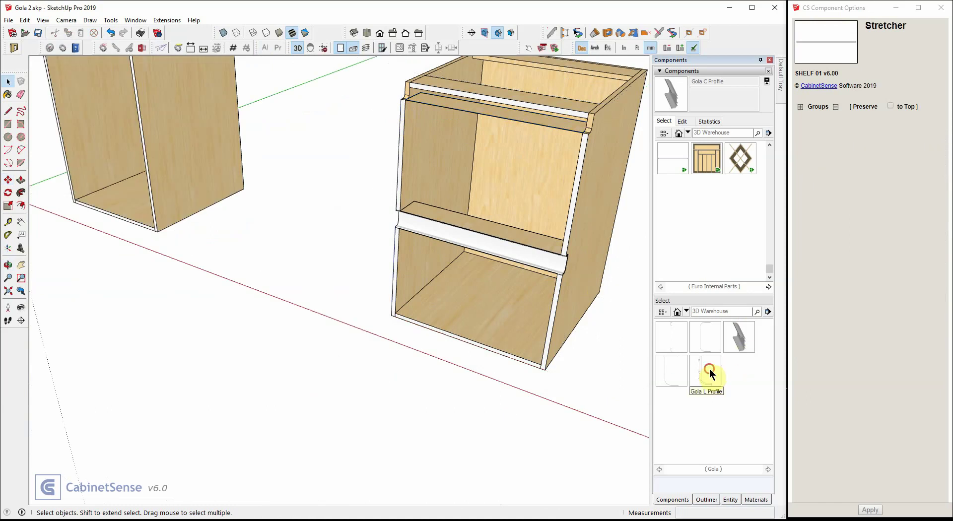
Insert the Gola L Profile in front of the cabinet and rotate it about the vertical axis to align with the cabinet's front.
left_click(705, 370)
scroll(486, 408, "up", 5)
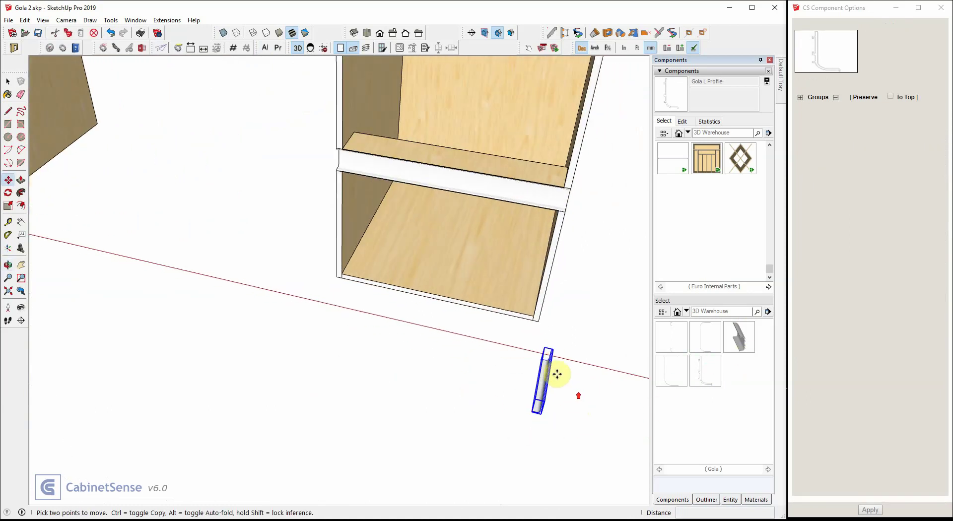
key("q")
left_click(549, 353)
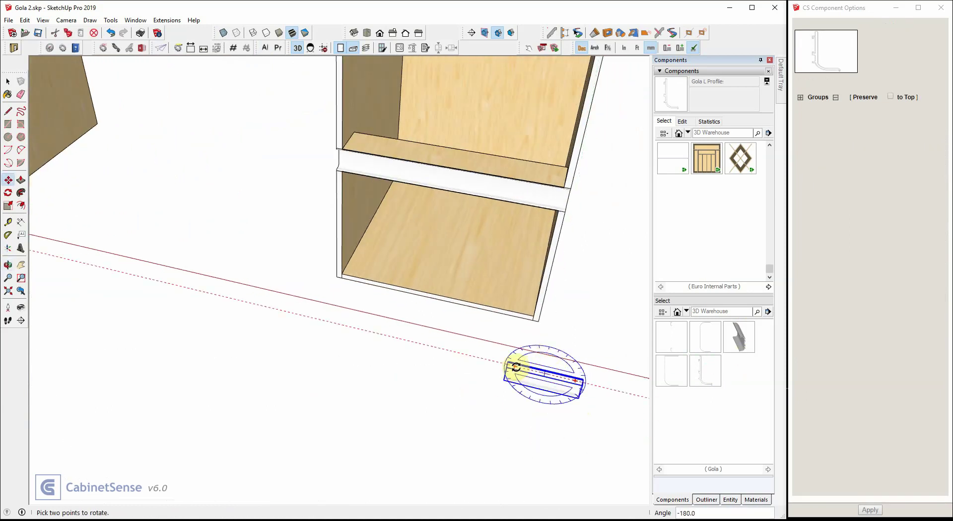
left_click(516, 368)
Move the Gola L Profile by its lower front corner into the top notch at one side of the cabinet.
scroll(504, 377, "down", 5)
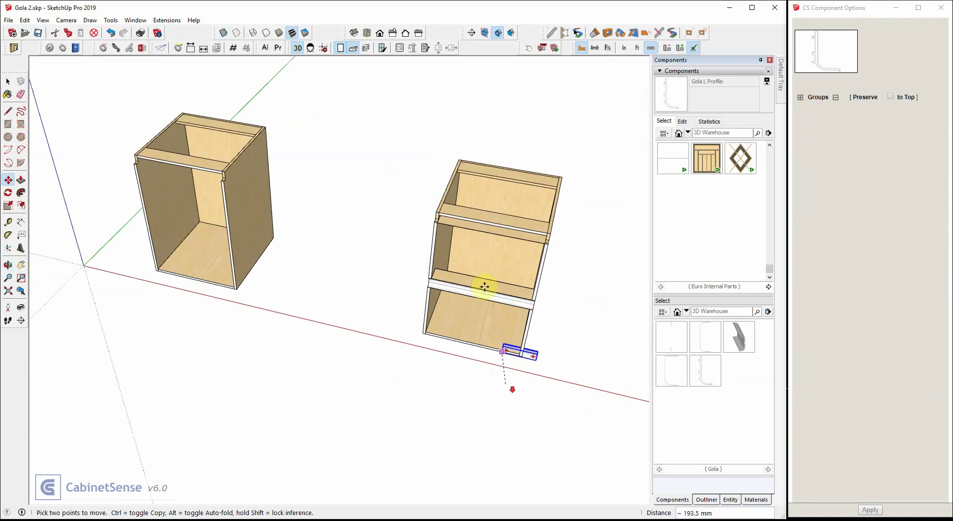
left_click(438, 218)
middle_click_drag(387, 219, 799, 166)
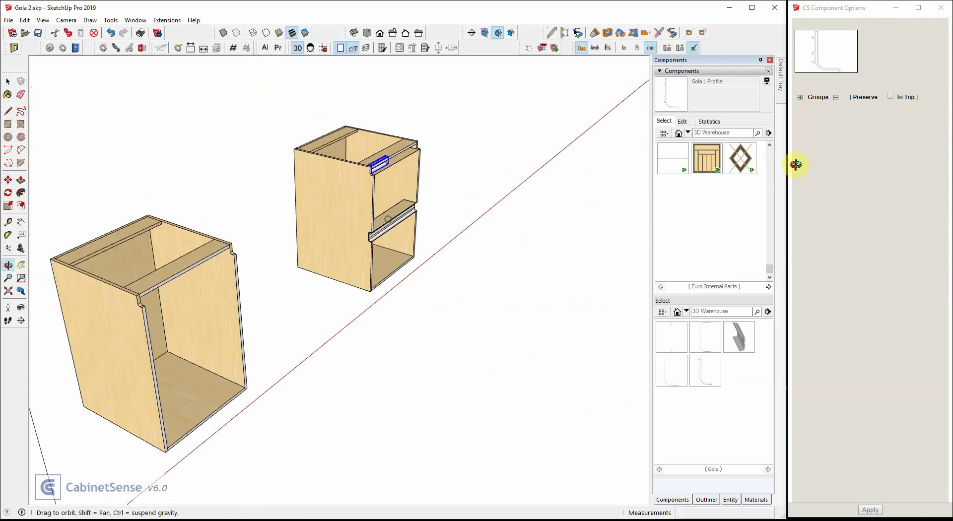
scroll(376, 187, "up", 4)
scroll(316, 124, "up", 3)
scroll(466, 221, "up", 5)
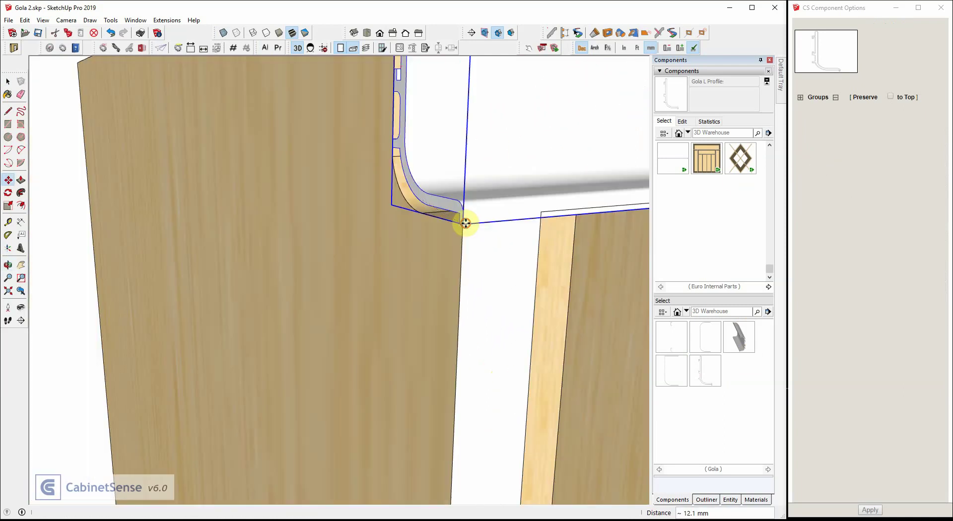
scroll(391, 253, "down", 3)
scroll(213, 204, "down", 6)
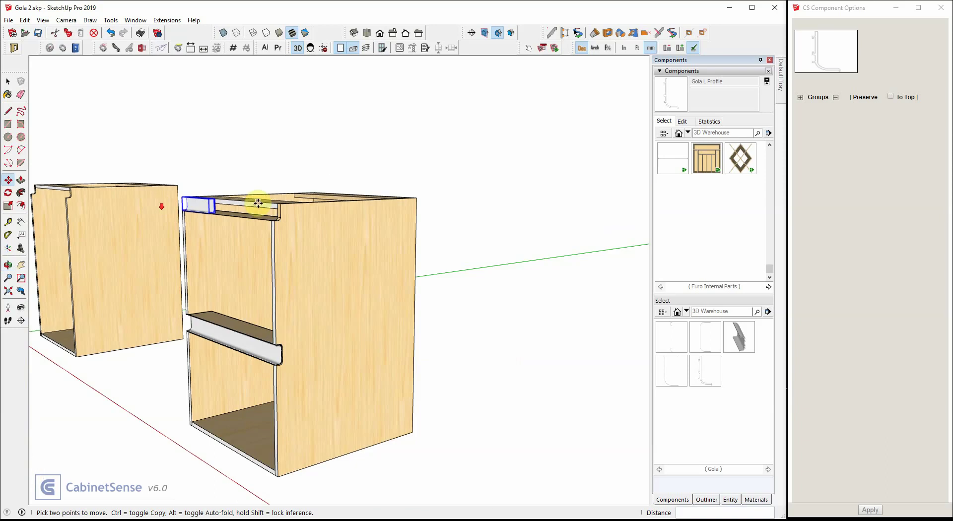
Scale the Gola L Profile lengthwise so it spans the cabinet's full width.
scroll(202, 217, "up", 5)
key("s")
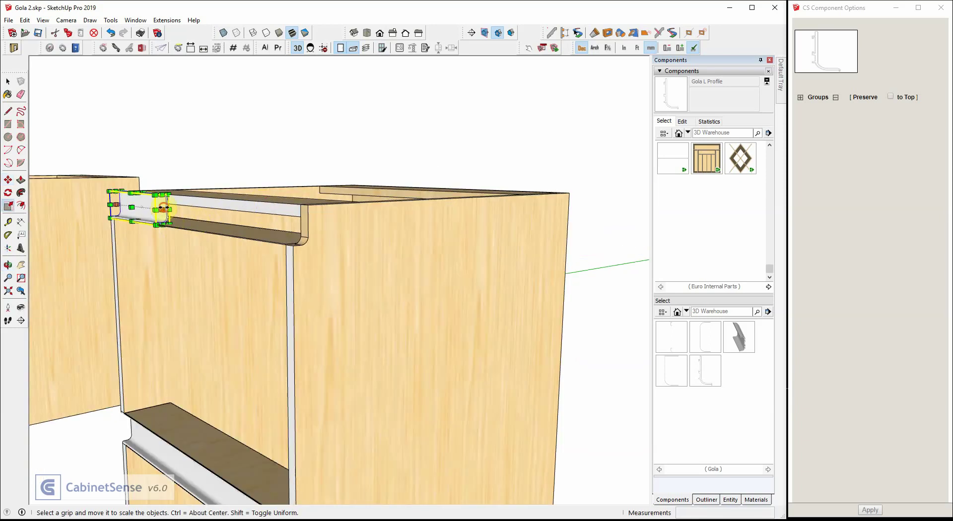
left_click_drag(163, 209, 307, 266)
middle_click_drag(297, 275, 500, 332)
scroll(499, 293, "down", 5)
middle_click_drag(411, 246, 352, 138)
Insert an Accuride drawer from the Euro Drawers library into the cabinet's upper opening.
left_click(682, 263)
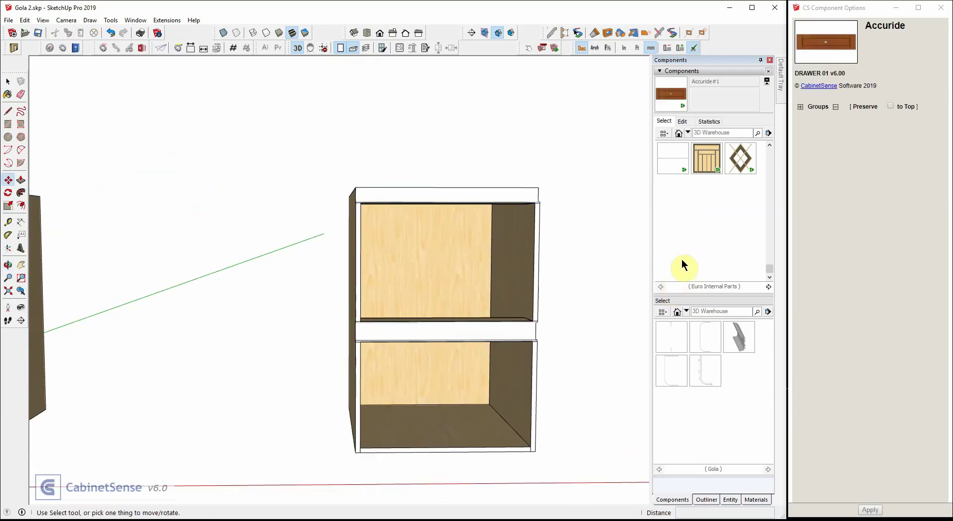
scroll(682, 264, "up", 10)
left_click(710, 153)
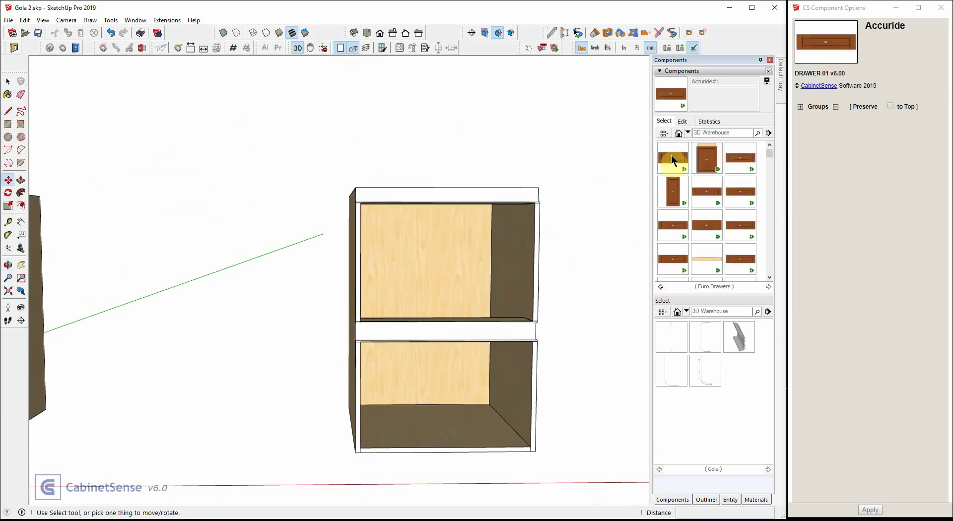
left_click(671, 161)
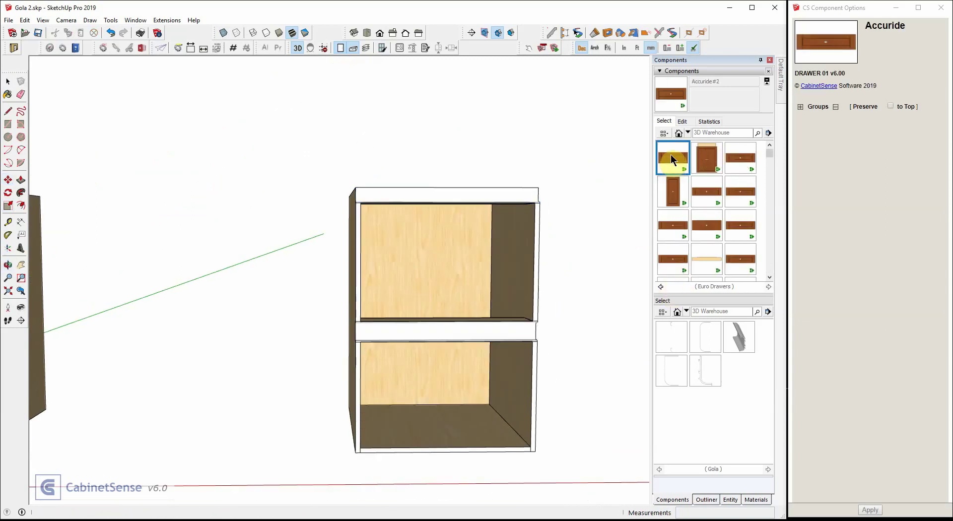
right_click(436, 260)
left_click(456, 237)
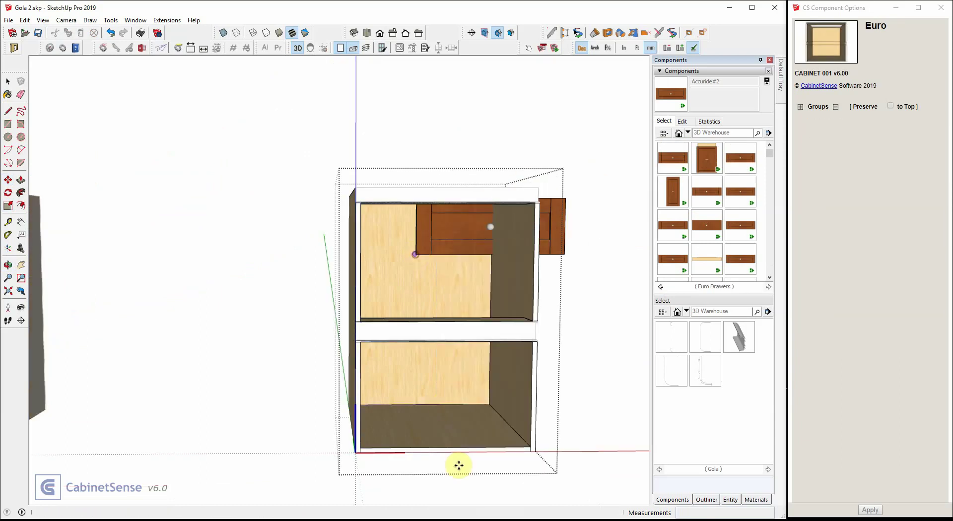
left_click(453, 452)
middle_click_drag(451, 451, 578, 302)
Set the upper drawer's front to Slab and its handle type to None, and apply the options.
left_click(816, 137)
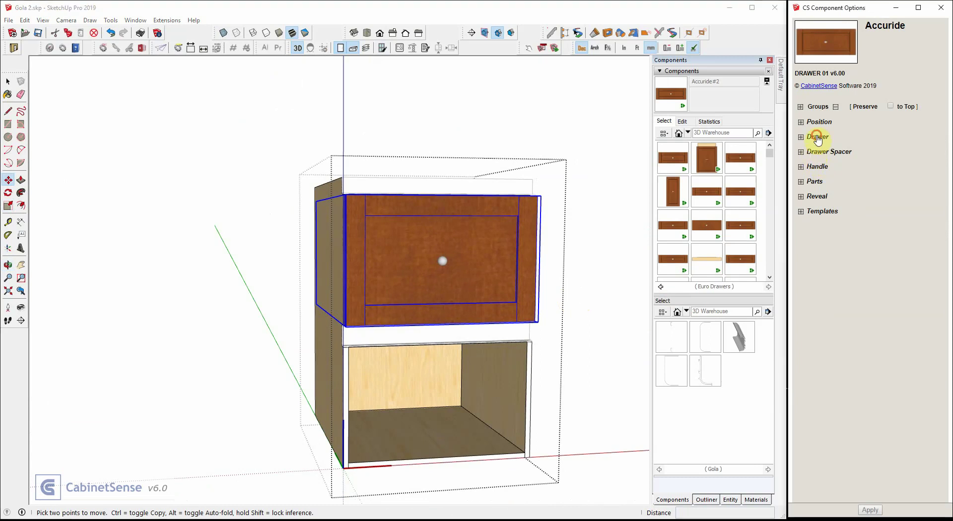
left_click(848, 155)
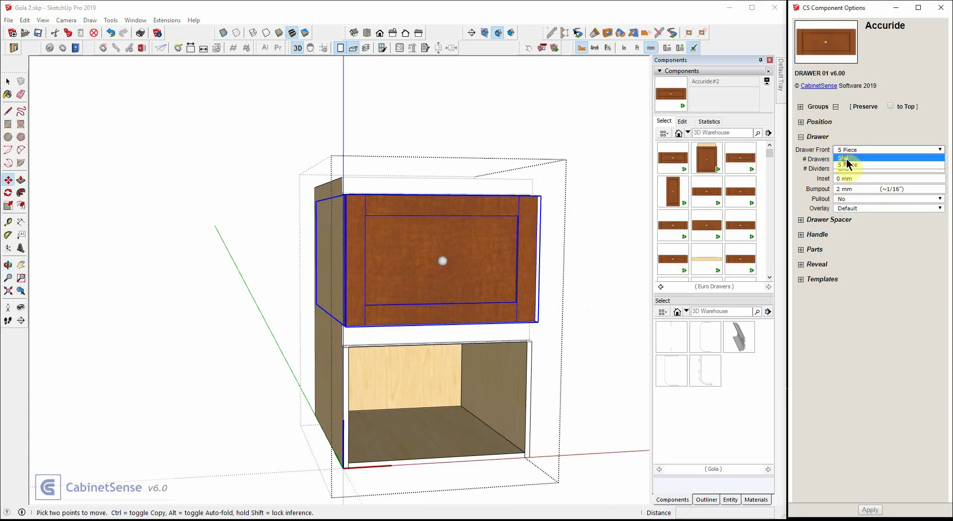
left_click(846, 163)
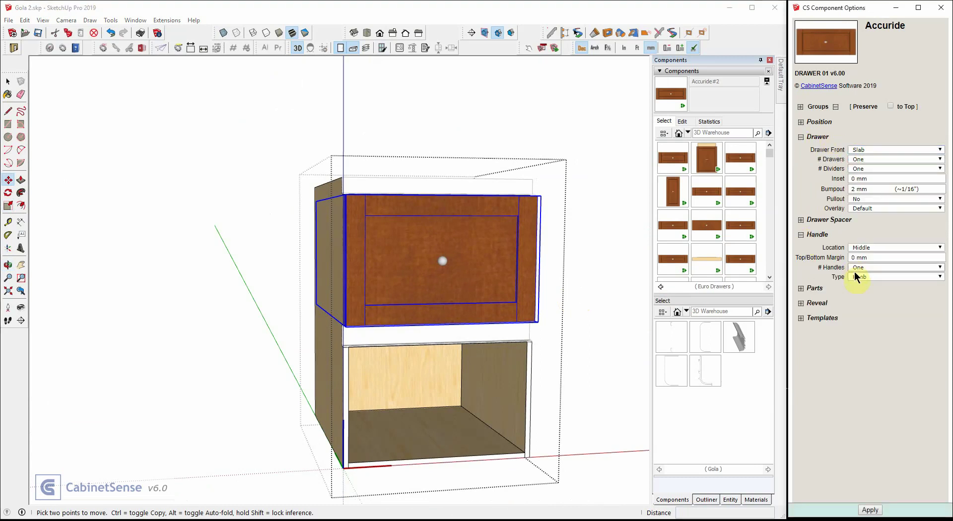
left_click(857, 276)
left_click(858, 286)
left_click(863, 509)
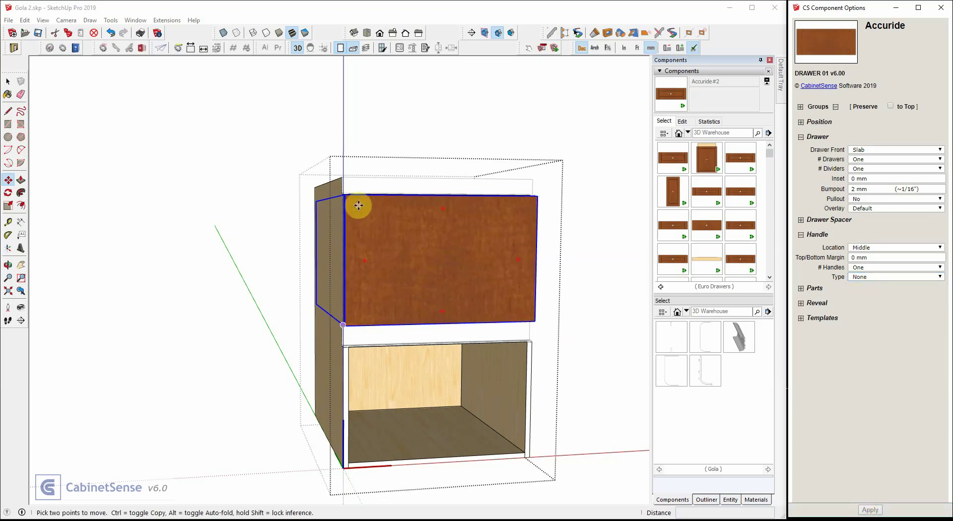
Examine from the cabinet's side how the slab drawer front meets the two Gola profiles.
middle_click_drag(357, 206, 637, 236)
key("m")
scroll(432, 206, "up", 10)
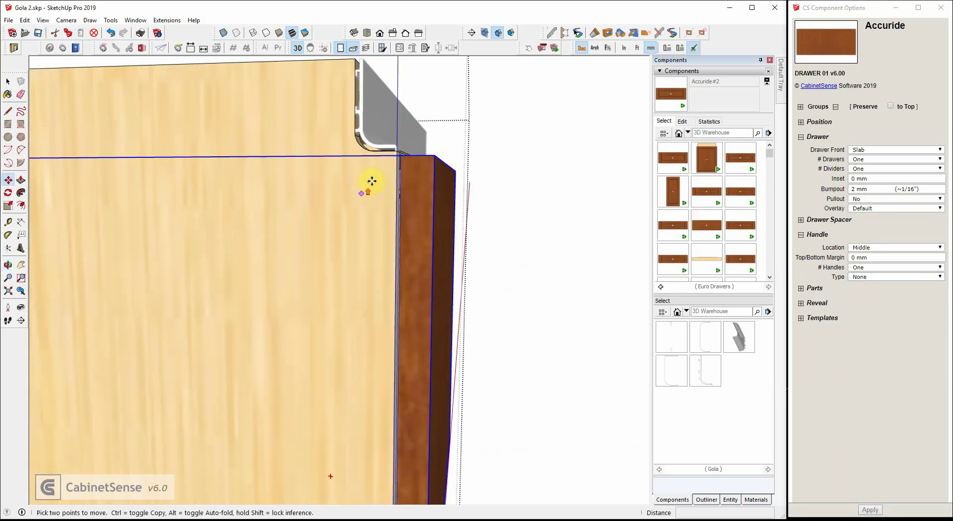
scroll(397, 109, "down", 5)
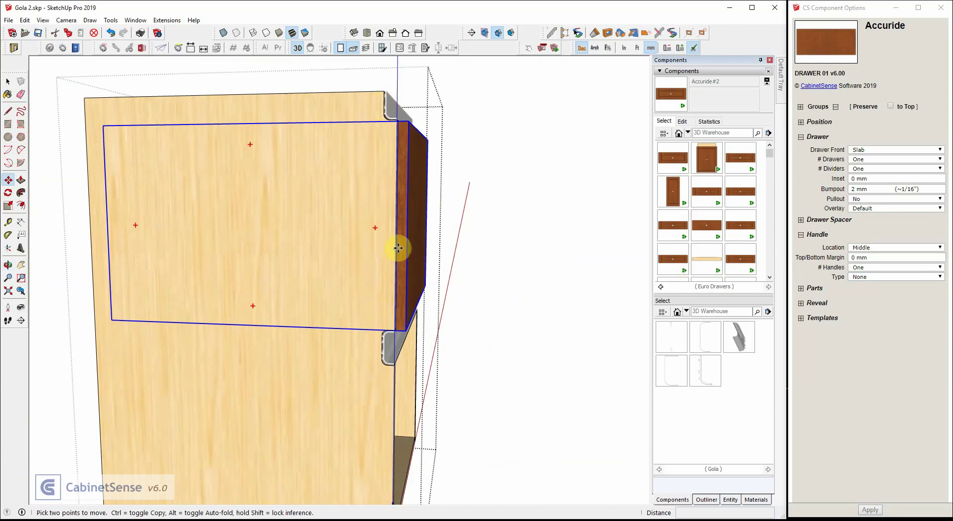
Set the upper drawer's top and bottom reveals to -20 mm so its front overlaps both Gola profiles.
mouse_move(398, 248)
middle_mouse_down()
mouse_move(417, 221)
mouse_move(395, 234)
middle_mouse_up()
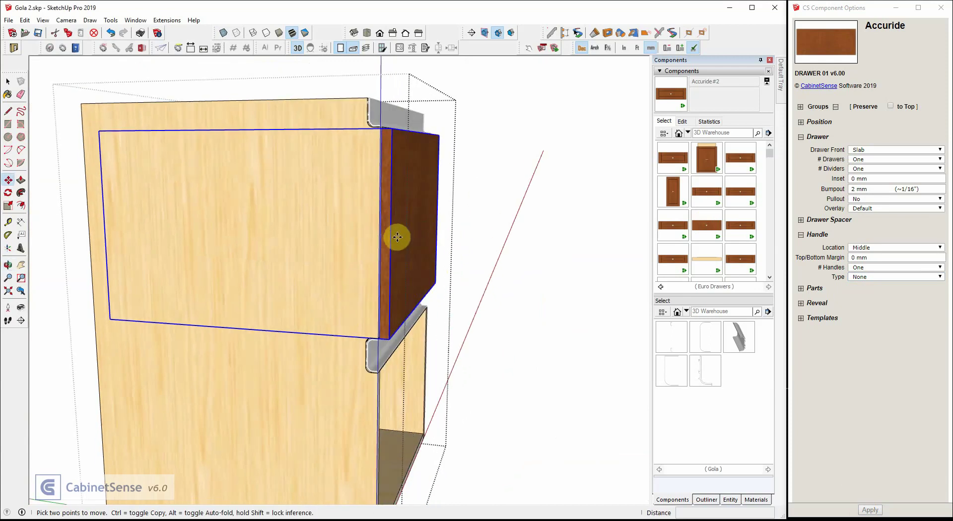
left_click(800, 304)
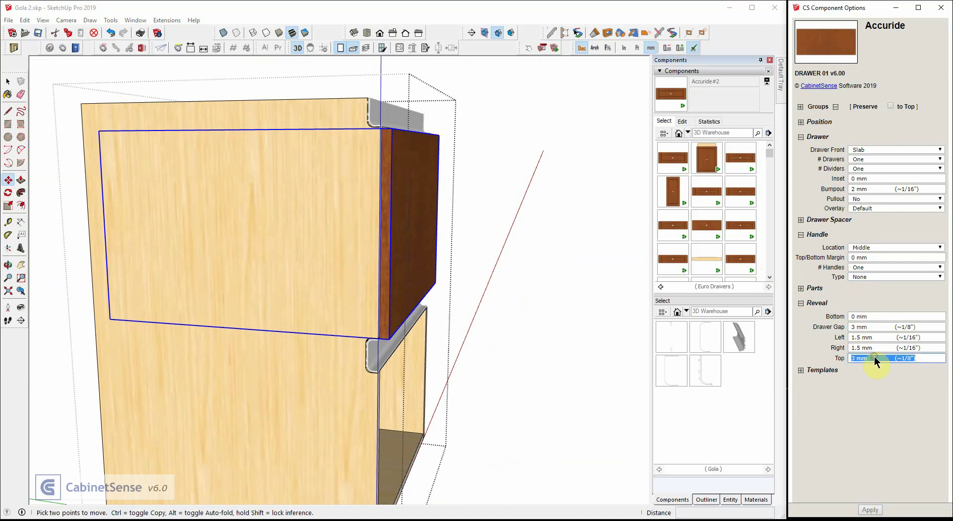
type("-20")
key("Return")
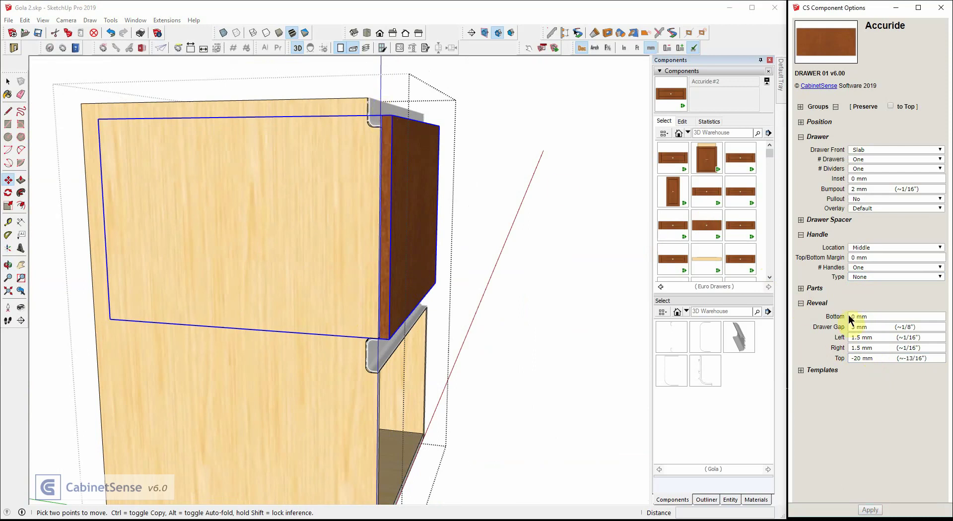
left_click(869, 316)
type("-20")
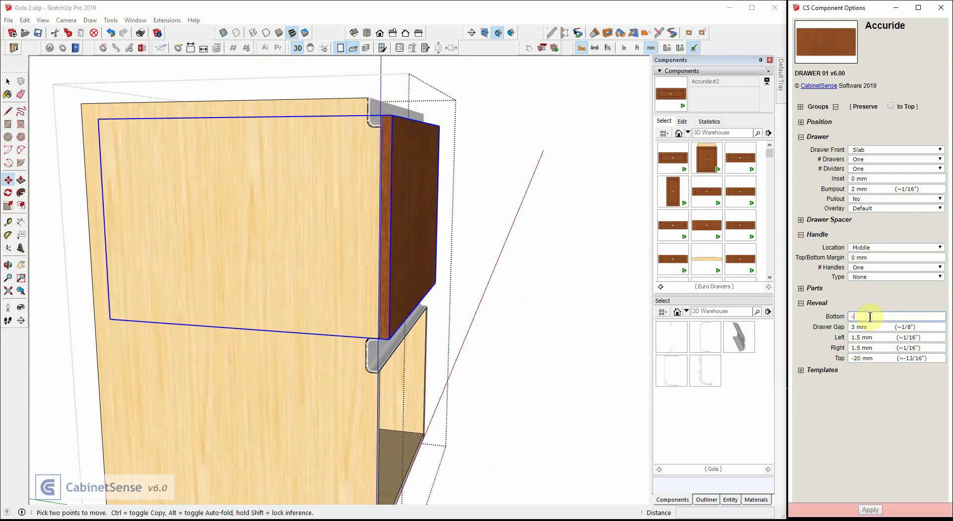
key("Return")
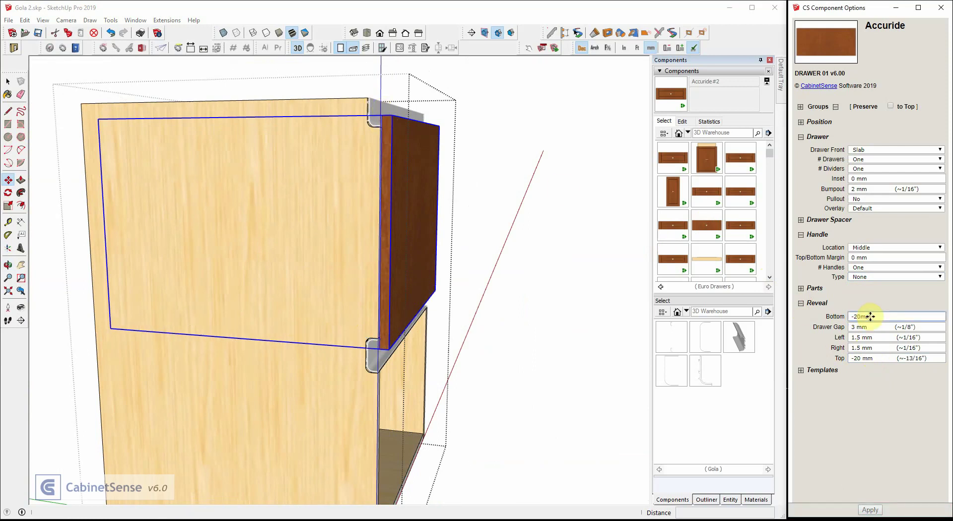
Copy the upper slab drawer into the cabinet's lower opening.
middle_click_drag(372, 185, 189, 136)
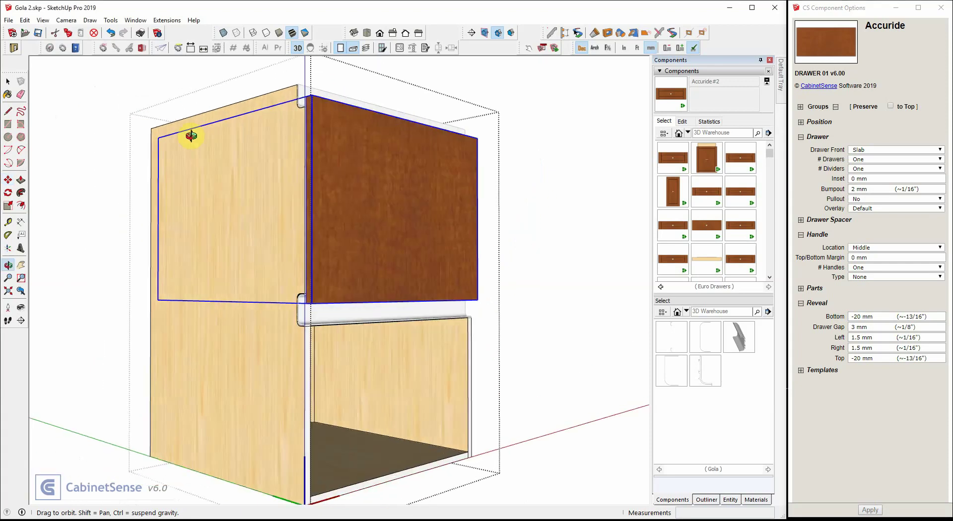
scroll(190, 136, "down", 1)
scroll(373, 160, "down", 1)
middle_click_drag(407, 174, 370, 185)
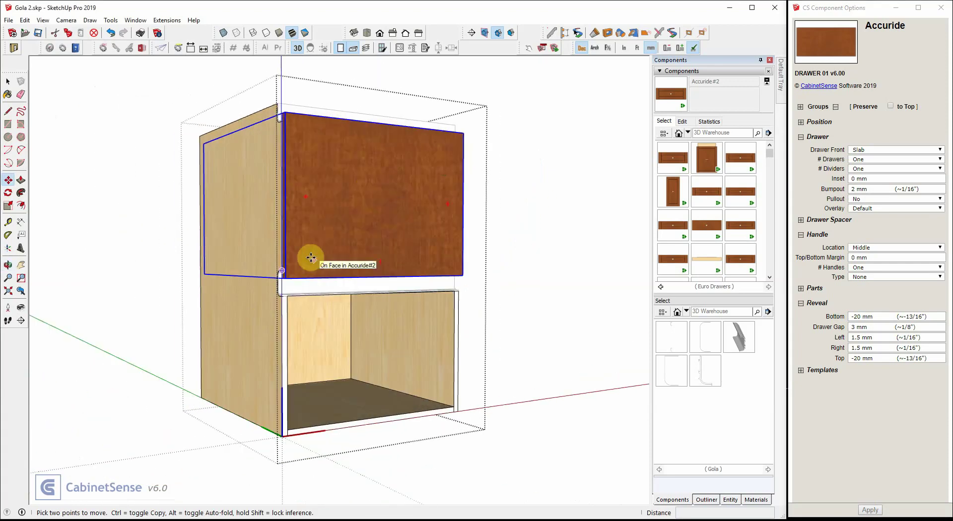
key("space")
key("m")
left_click(286, 280)
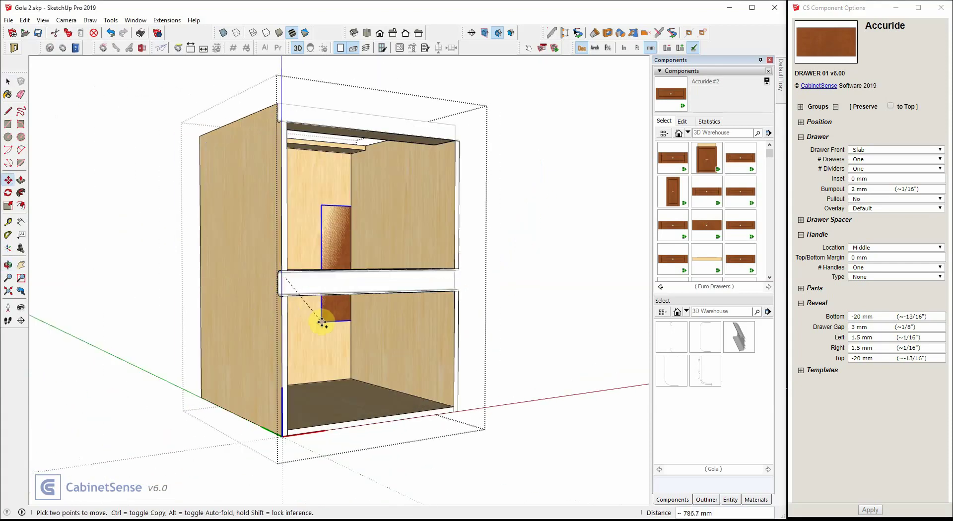
key("ctrl")
left_click(320, 325)
Set the lower drawer's bottom reveal to 0 mm so its front aligns with the cabinet's bottom edge.
middle_click_drag(319, 386, 419, 374)
scroll(336, 417, "up", 3)
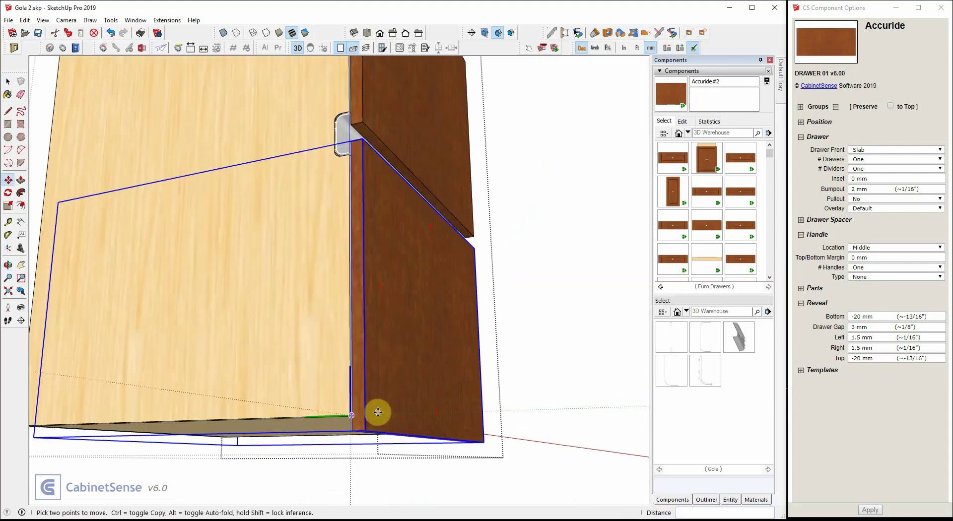
left_click(868, 316)
type("0")
key("Return")
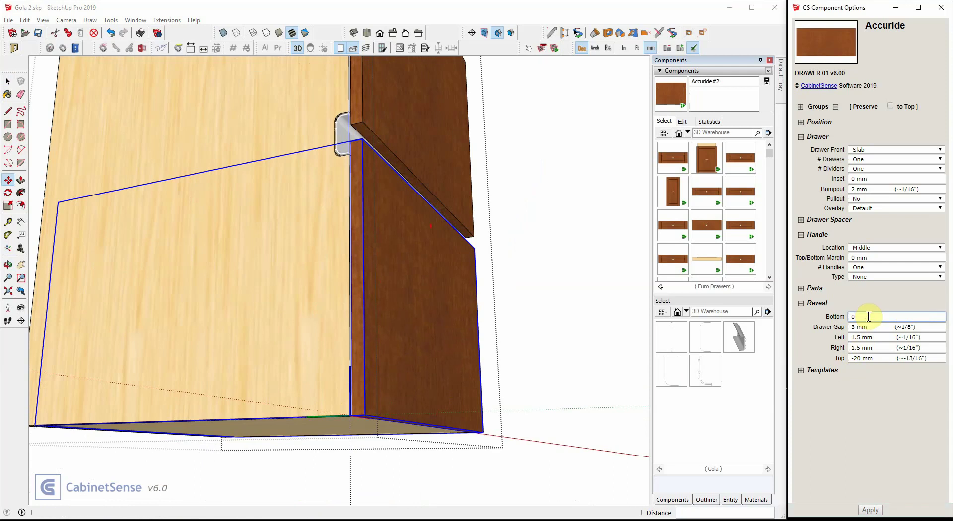
Hide the door and drawer layers to expose the cabinet's interior.
middle_click_drag(534, 227, 334, 241)
key("m")
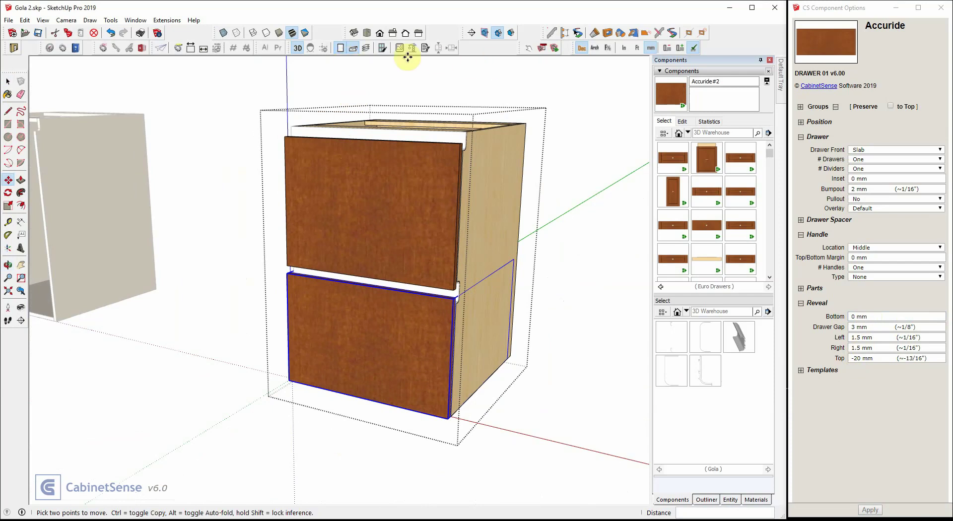
left_click(340, 47)
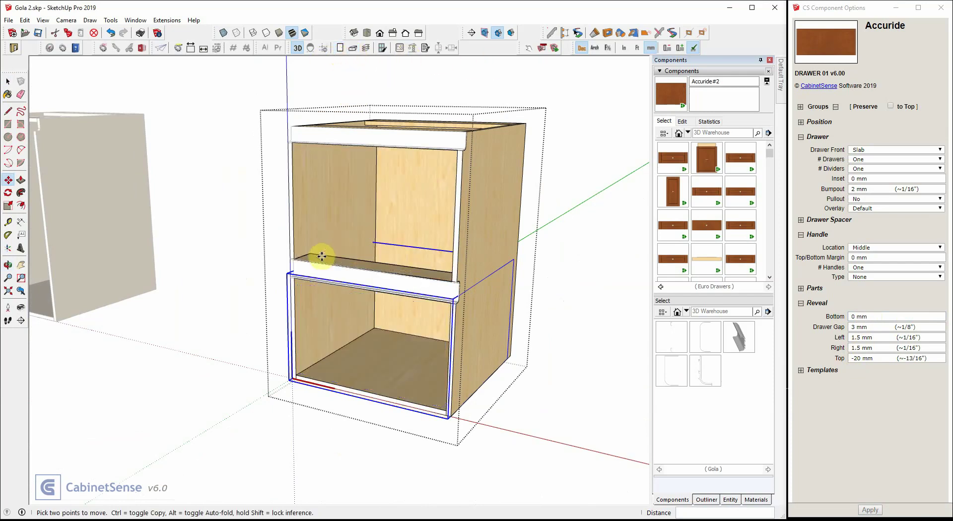
Copy the middle stretcher upward into the cabinet's upper opening.
middle_click_drag(308, 210, 318, 201)
scroll(326, 163, "up", 6)
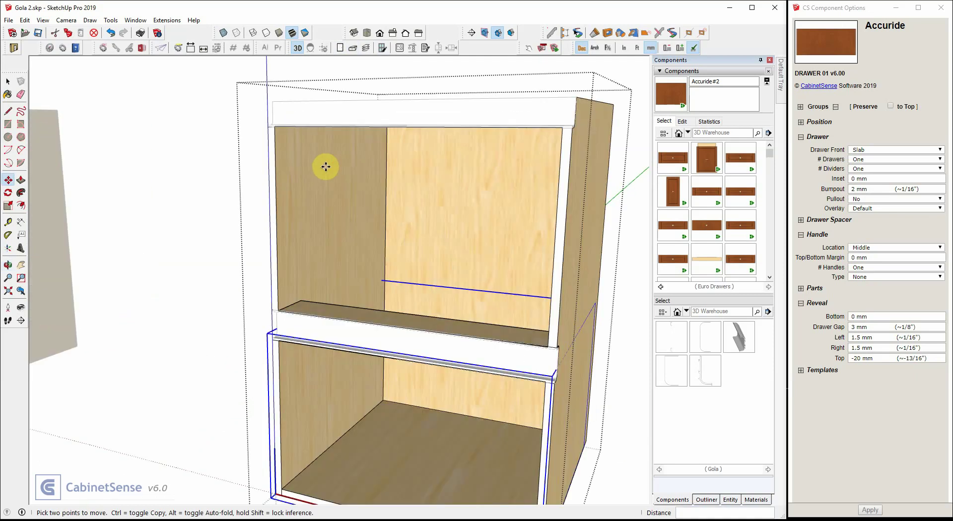
key("space")
left_click(309, 329)
key("m")
key("ctrl")
left_click(308, 325)
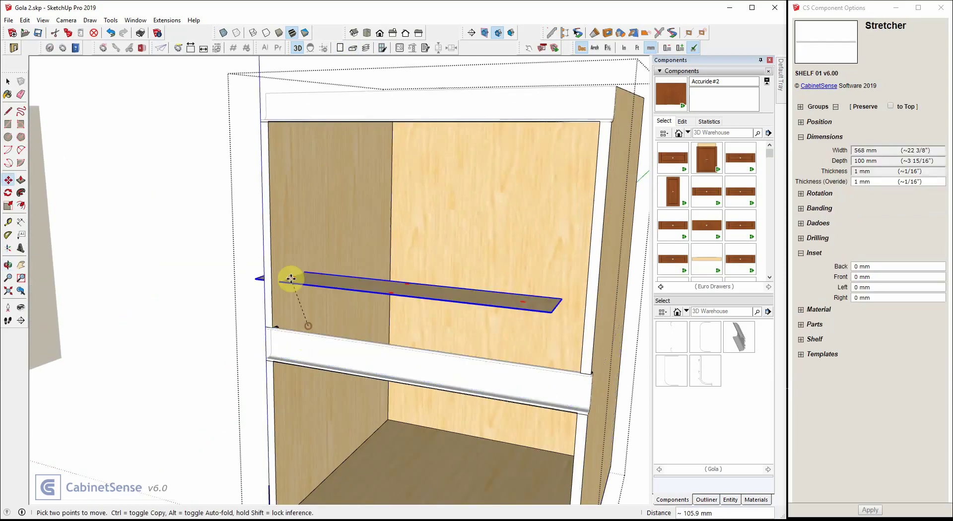
left_click(307, 228)
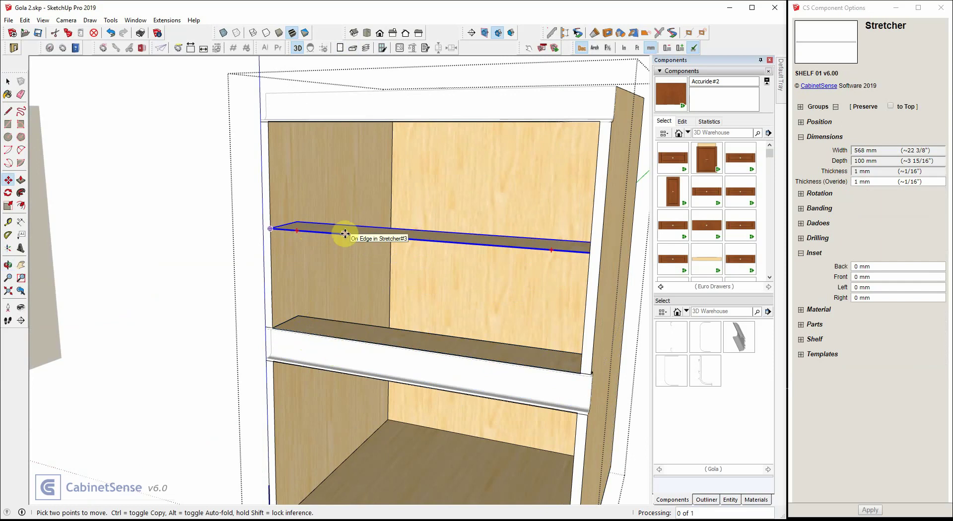
Run Fill with 1 copy on the new stretcher to space it within the upper opening, and select it.
key("f")
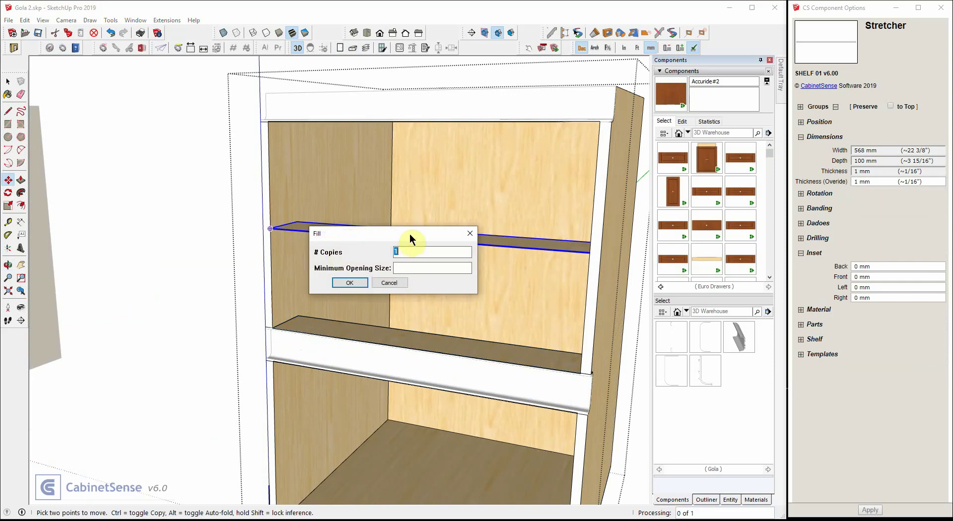
left_click(350, 283)
left_click(312, 233)
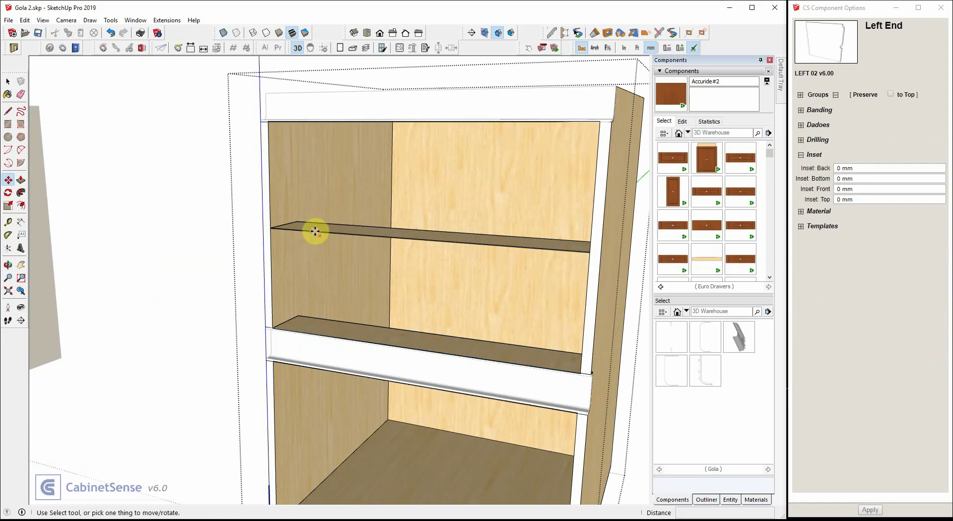
key("space")
left_click(315, 231)
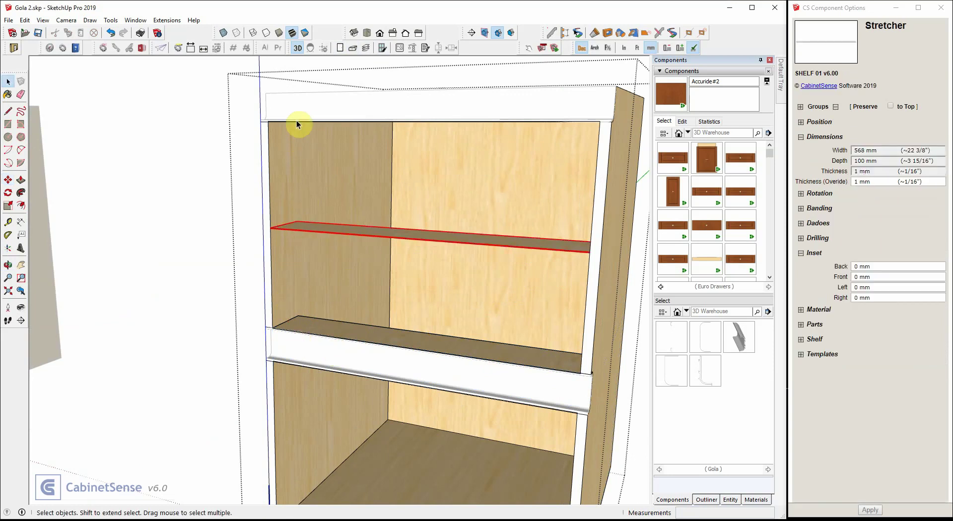
Show the door and drawer layers again and refit the upper drawer to the opening below the new stretcher.
middle_click_drag(327, 130, 488, 160)
left_click(341, 49)
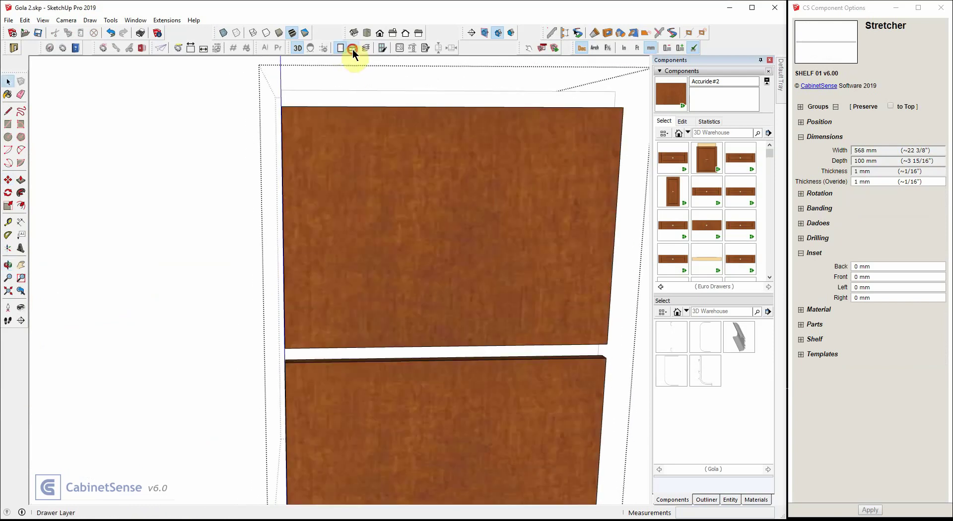
left_click(319, 284)
key("m")
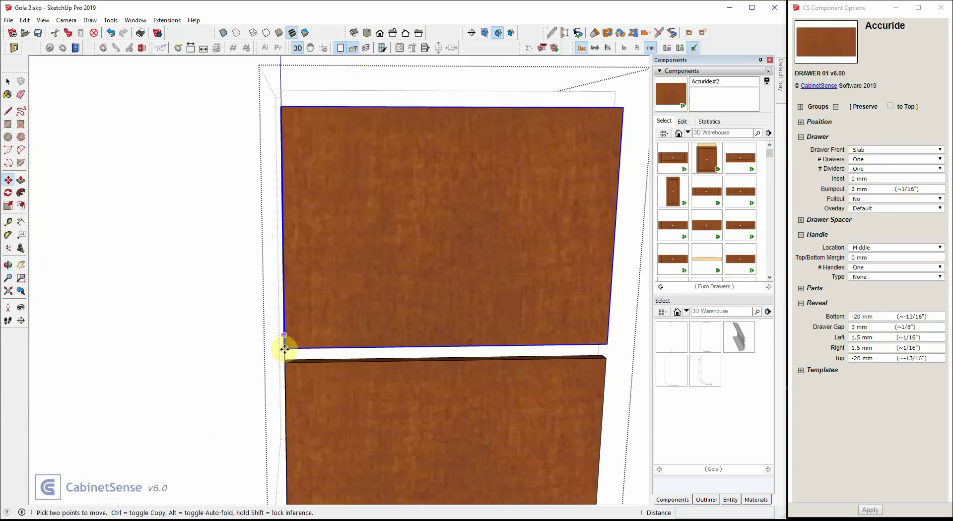
left_click(285, 349)
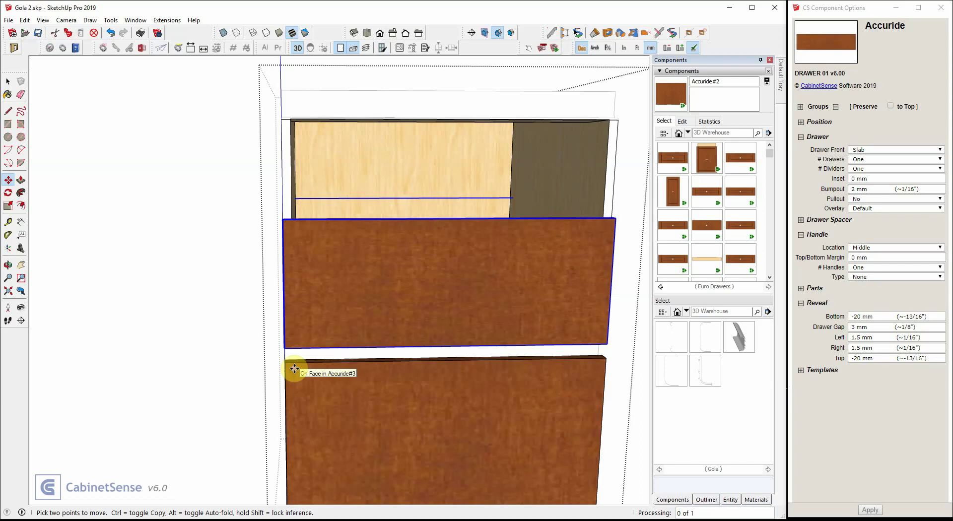
left_click(287, 368)
Copy the refitted drawer into the opening above the new stretcher.
middle_click_drag(288, 368, 121, 326)
key("m")
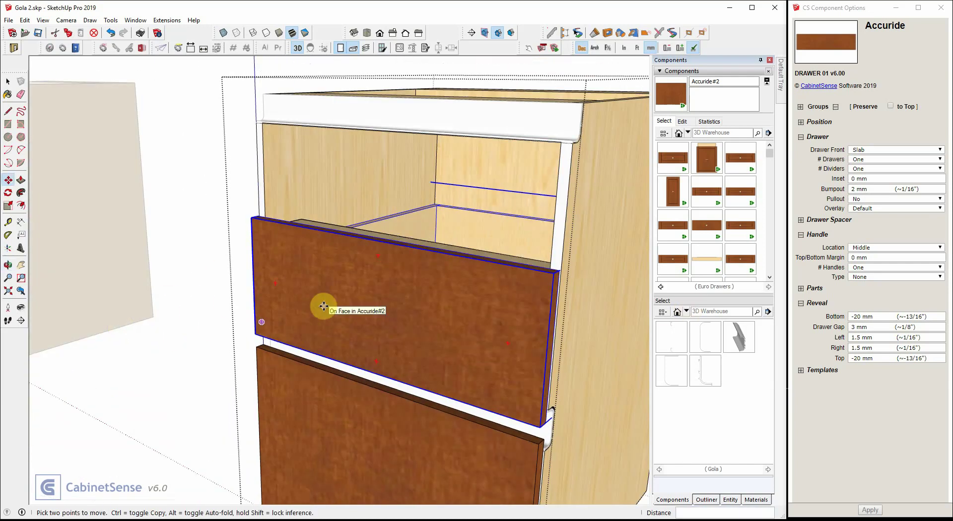
middle_click_drag(321, 318, 542, 138)
scroll(512, 153, "up", 3)
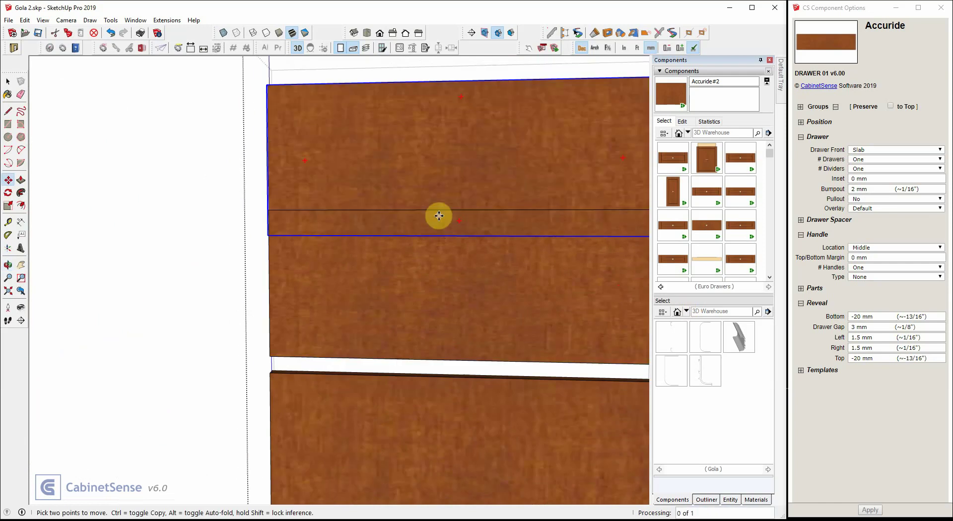
middle_click_drag(398, 178, 372, 208)
key("space")
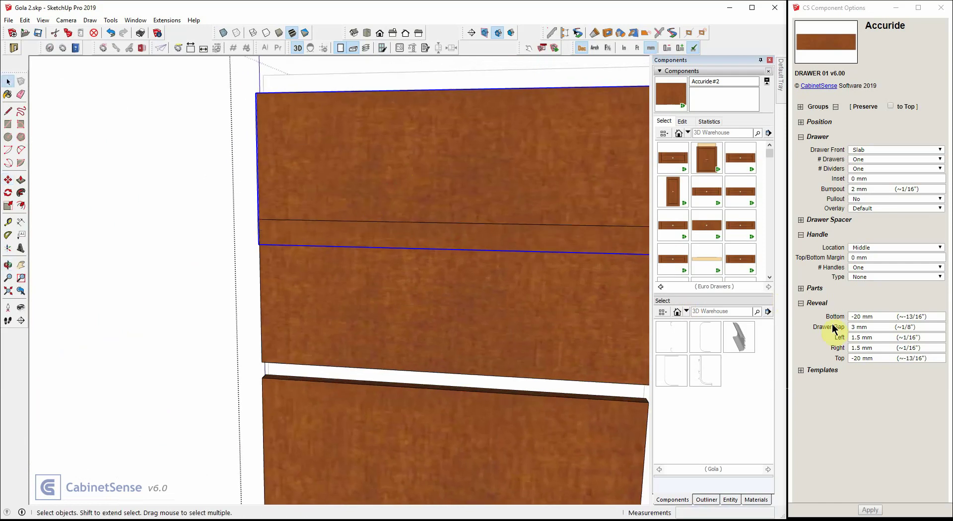
Set the topmost drawer's top and bottom reveals to 0 mm.
left_click(862, 317)
type("0mm")
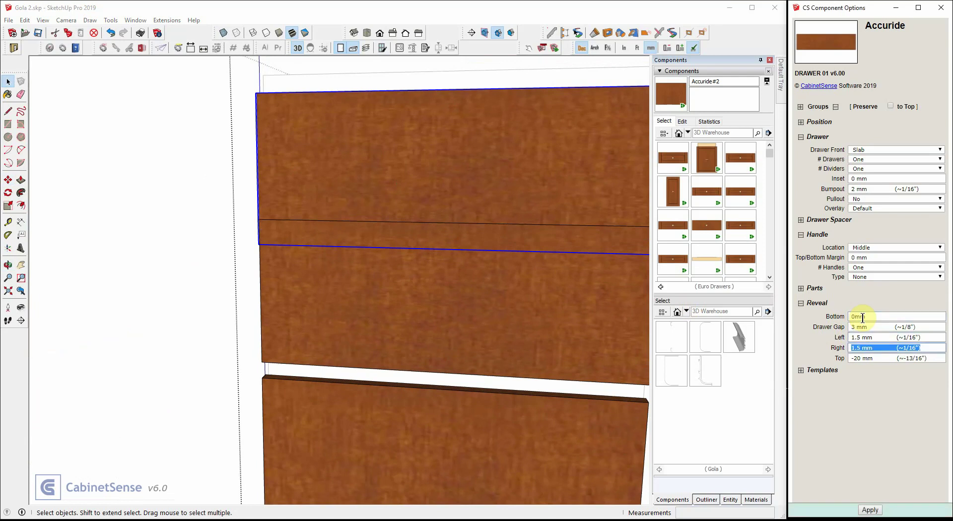
key("Return")
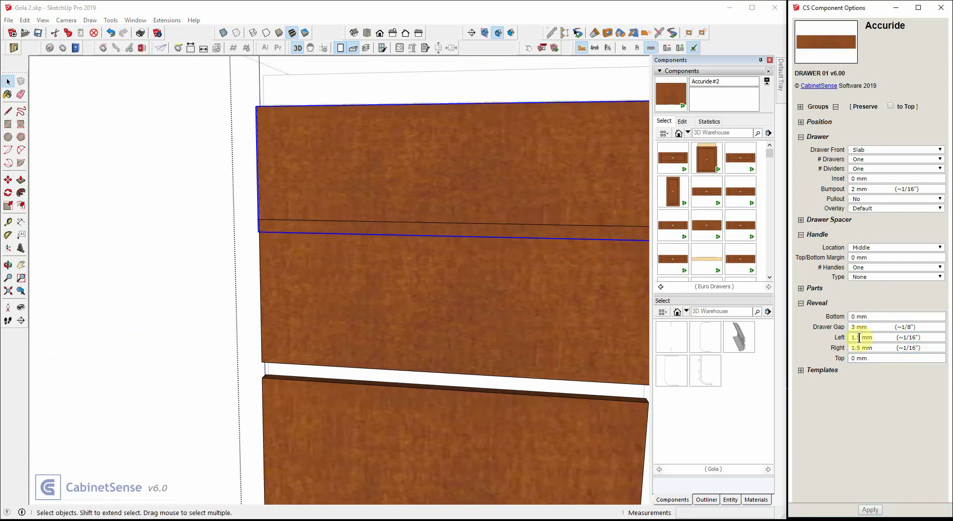
Turn the topmost drawer into an inner drawer by setting Drawer Front to No and Inset to 15 mm.
left_click(800, 289)
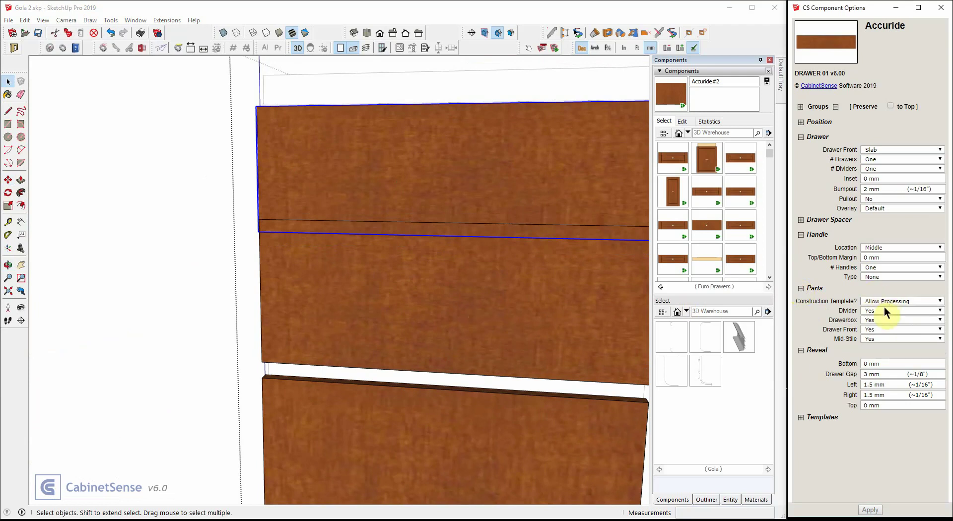
left_click(873, 339)
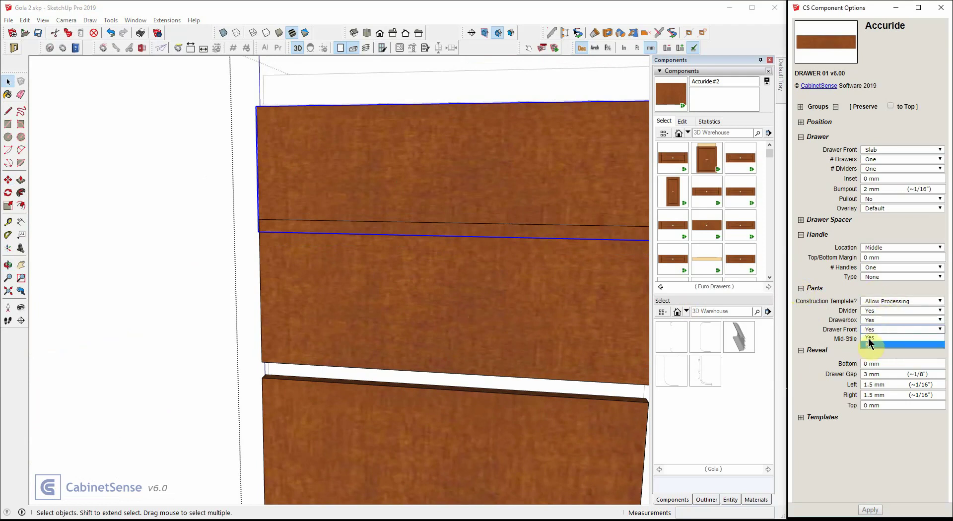
left_click(869, 343)
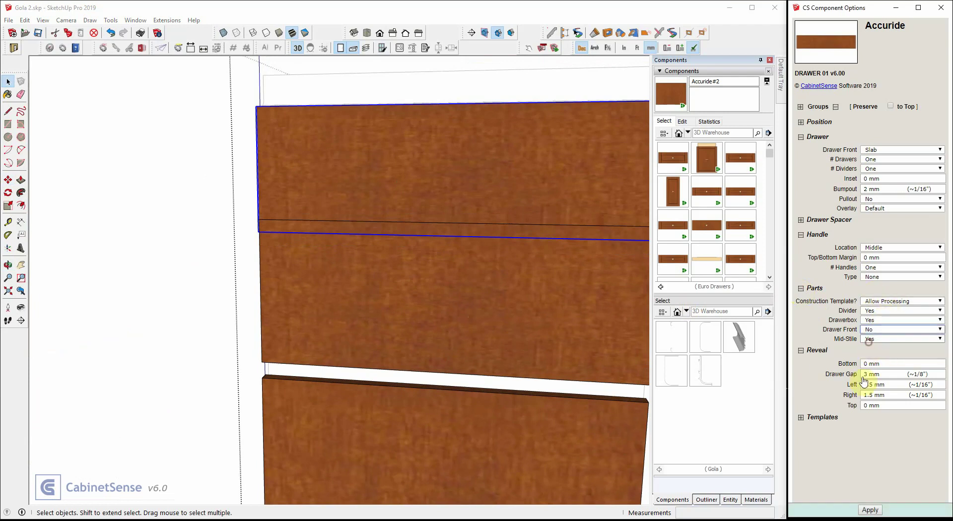
left_click(868, 511)
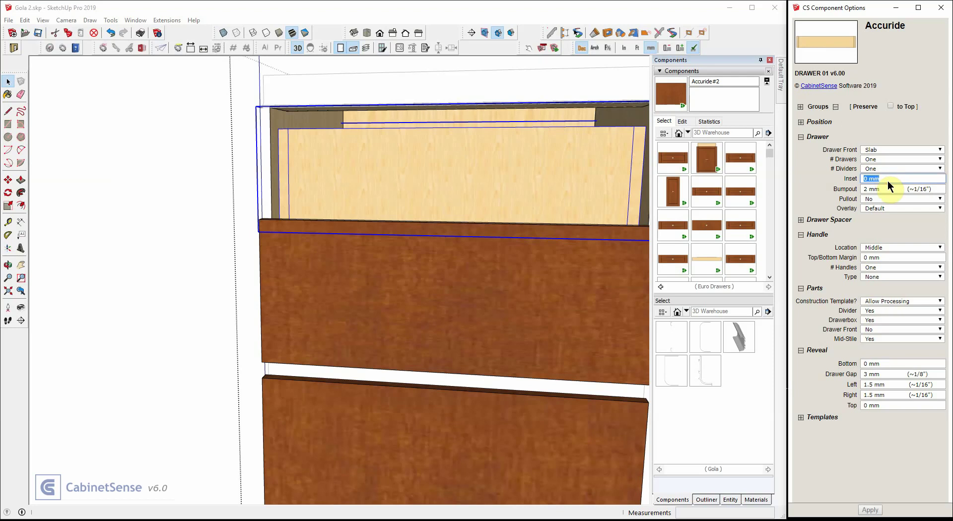
key("Return")
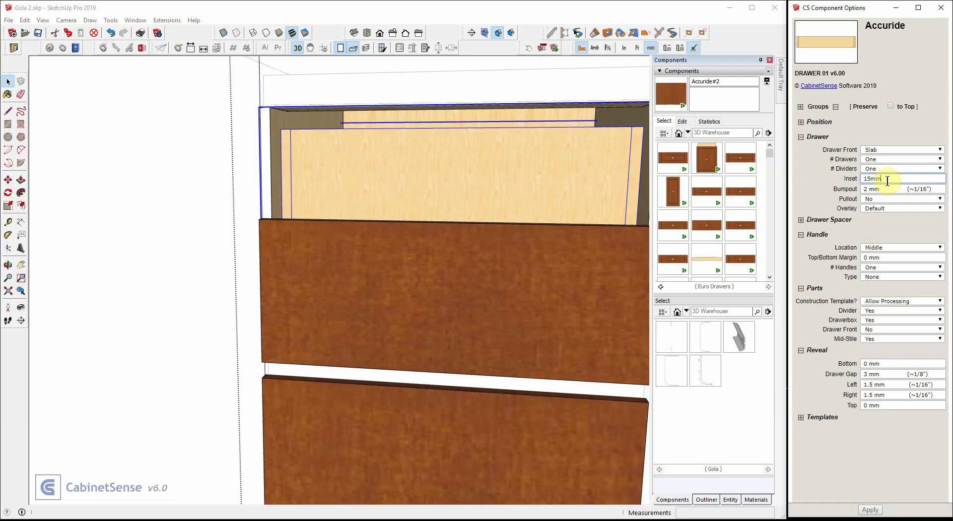
Scale the drawer below the inner drawer upward in X-ray view so its front covers the inner drawer and meets the top Gola profile.
middle_click_drag(492, 161, 452, 262)
left_click(452, 261)
key("s")
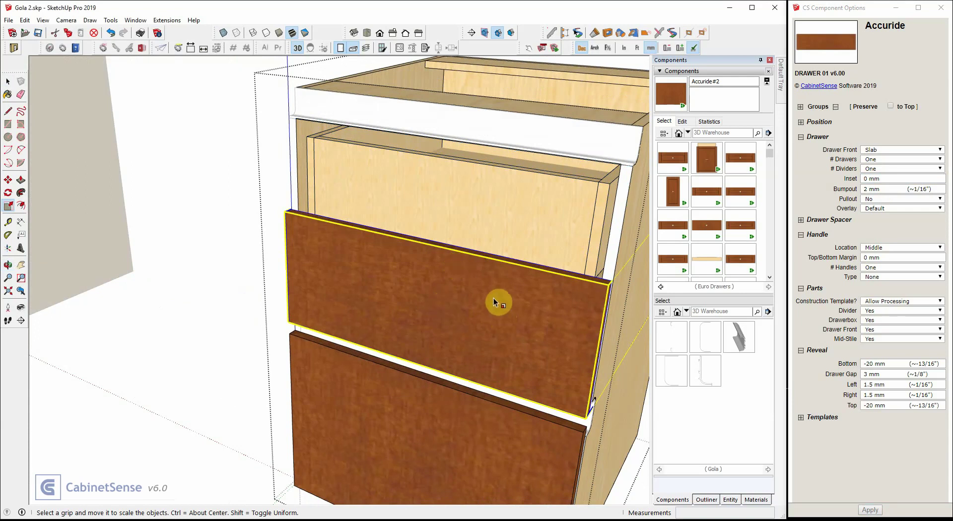
key("x")
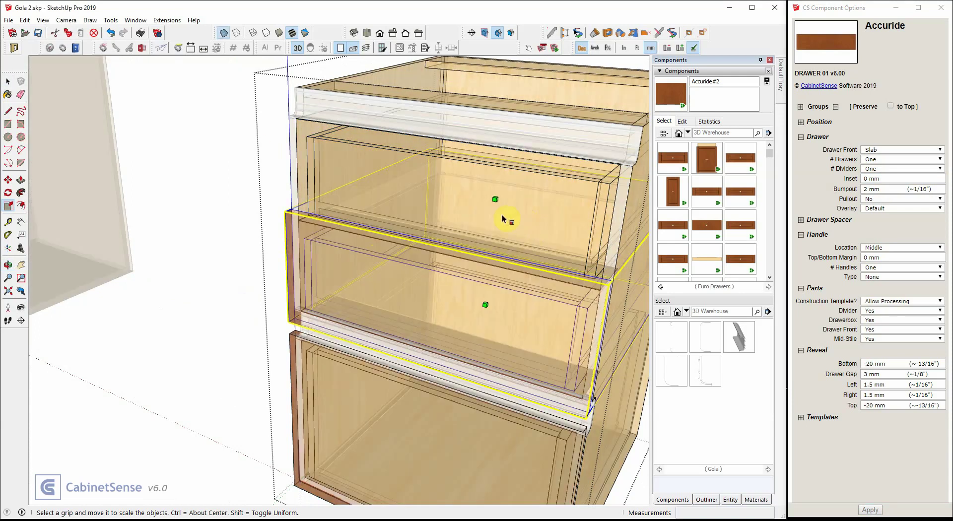
left_click_drag(494, 199, 505, 155)
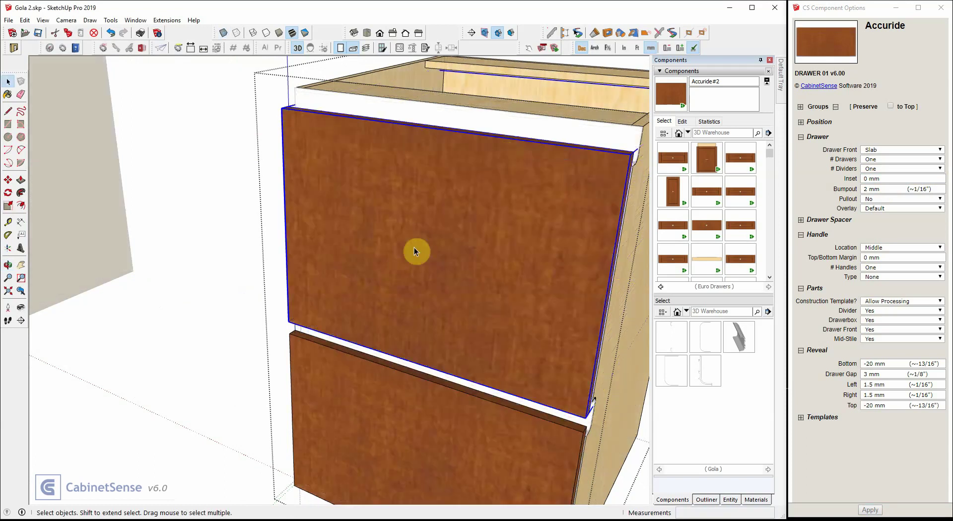
middle_click_drag(415, 249, 334, 192)
scroll(335, 193, "down", 3)
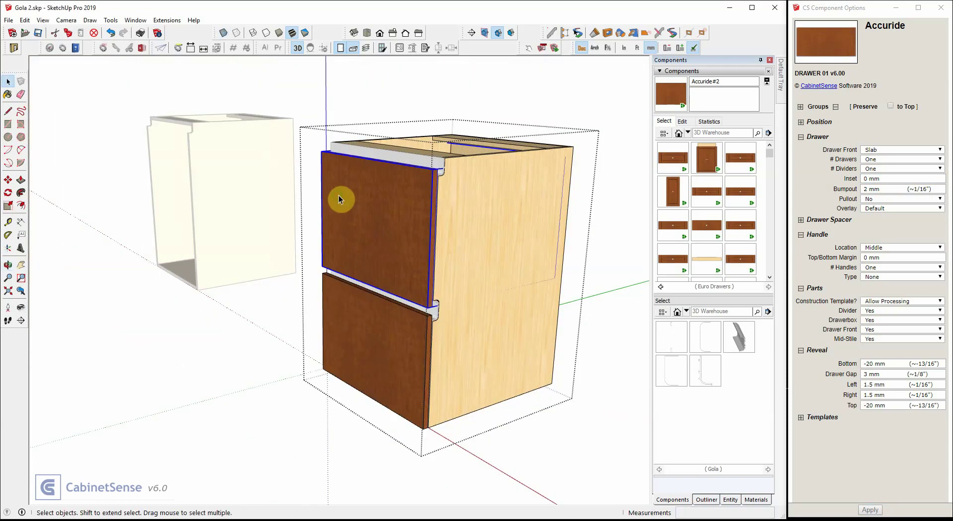
Pull out the upper drawer and the inner drawer behind its front to check how they operate, and close both again.
left_click(341, 45)
left_click(340, 46)
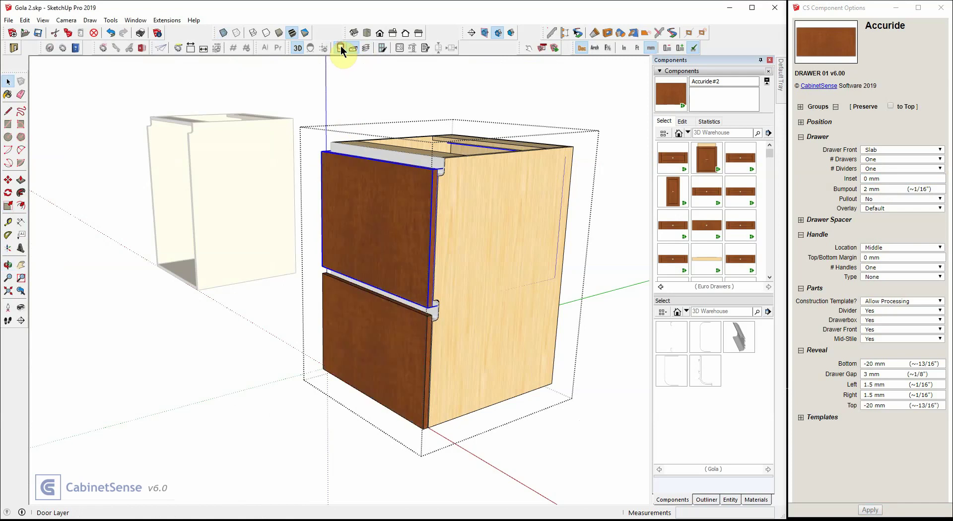
left_click(529, 47)
left_click(410, 182)
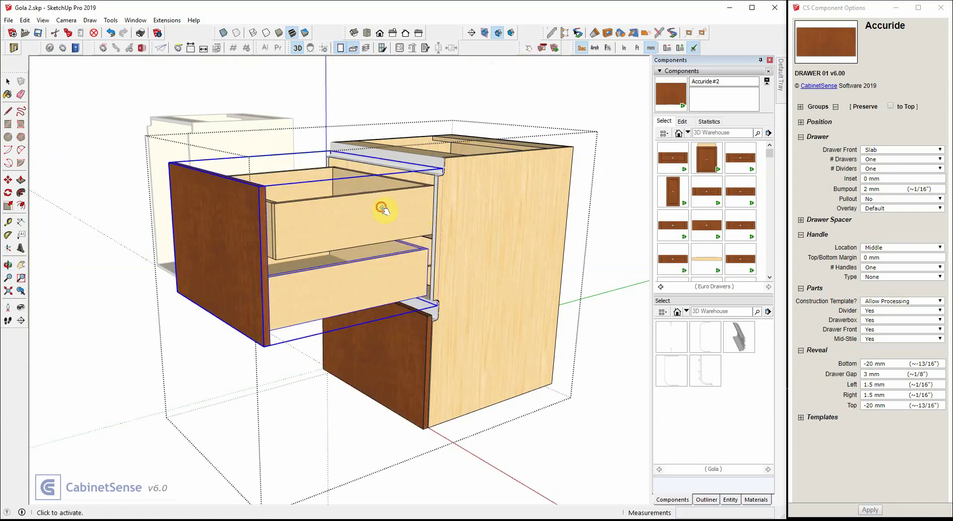
left_click(383, 208)
left_click(247, 263)
key("space")
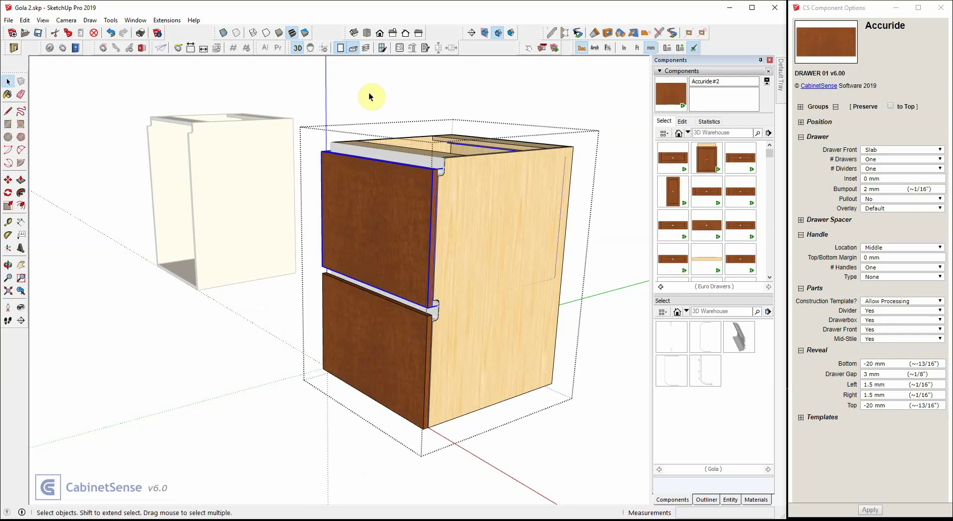
Leave cabinet editing and rename the drawer cabinet's component definition as Gola 0D2D1P.
left_click(370, 92)
middle_click_drag(314, 242, 415, 234)
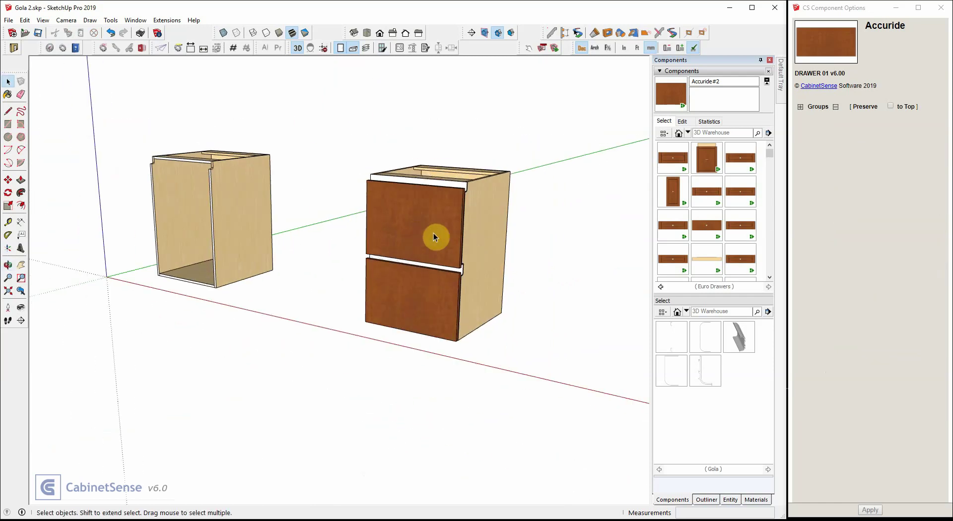
left_click(433, 237)
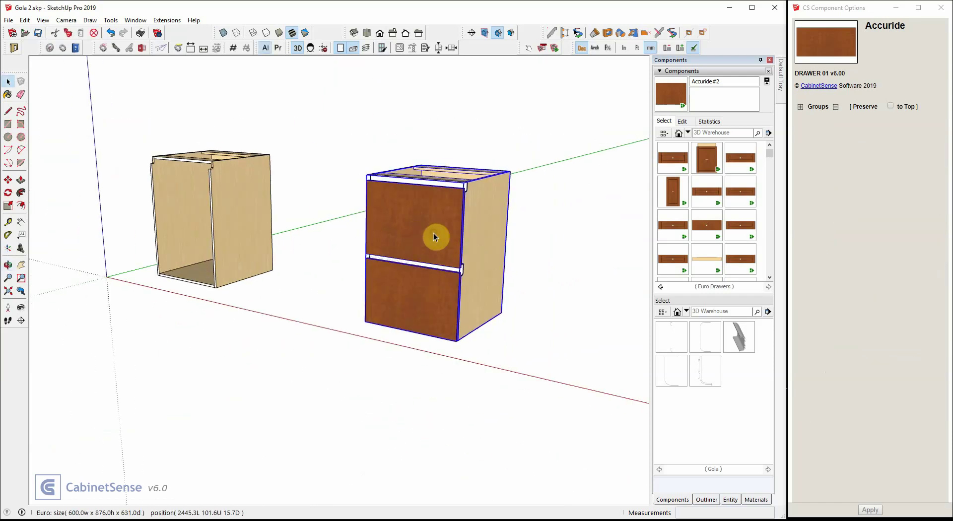
left_click(729, 500)
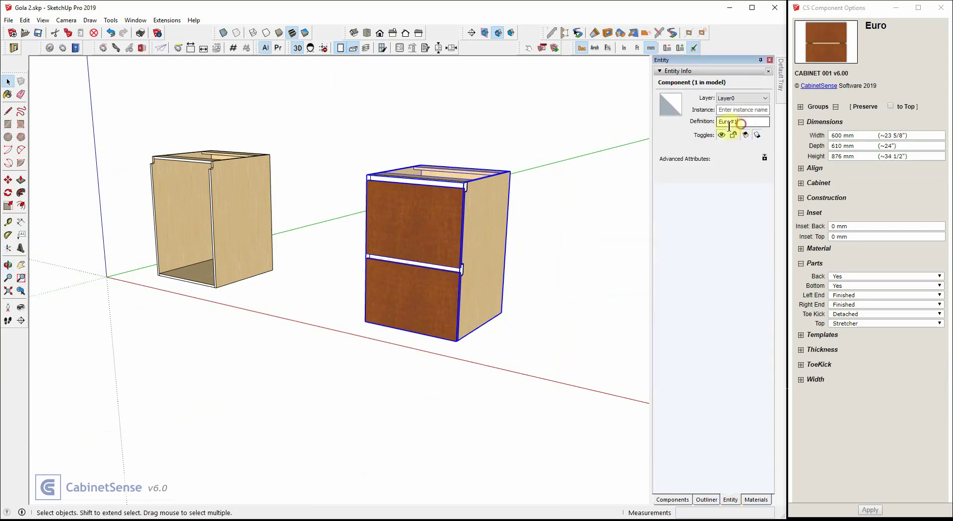
left_click(729, 123)
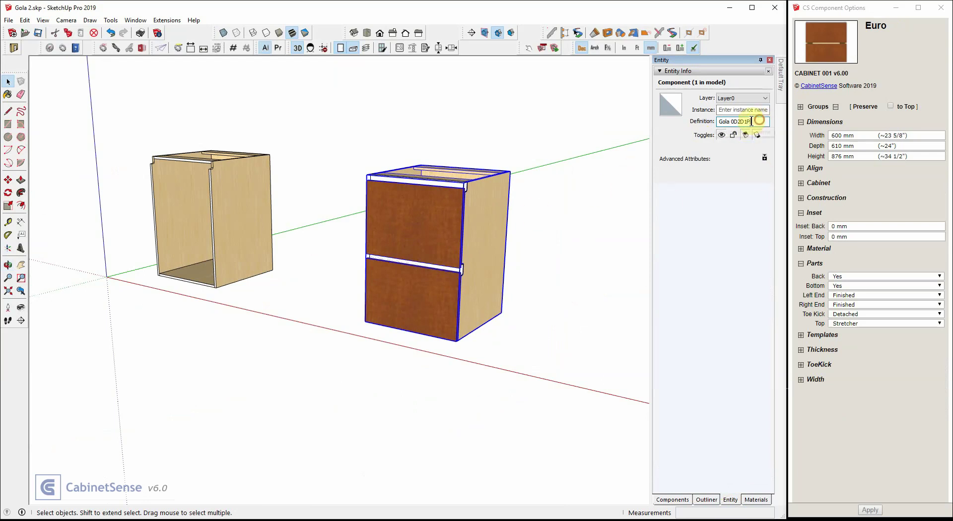
Save the drawer cabinet to the ( Gola ) library folder as Gola 0D2D1P, reusing its definition name.
left_click_drag(752, 121, 683, 121)
key("ctrl+c")
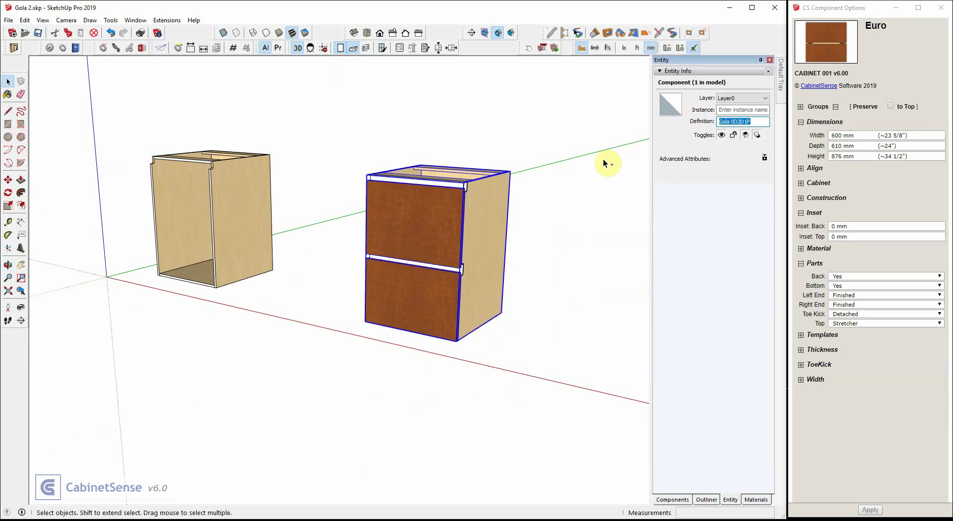
right_click(472, 222)
left_click(489, 290)
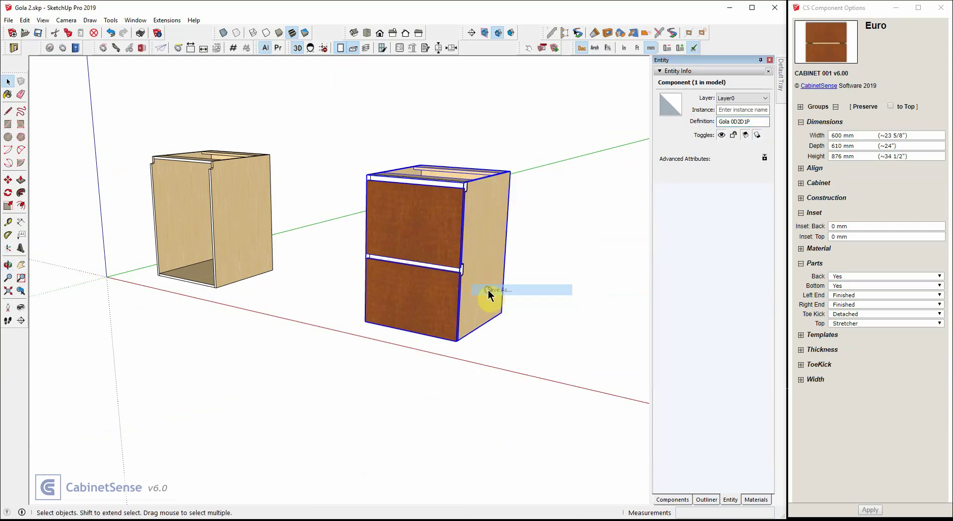
double_click(336, 246)
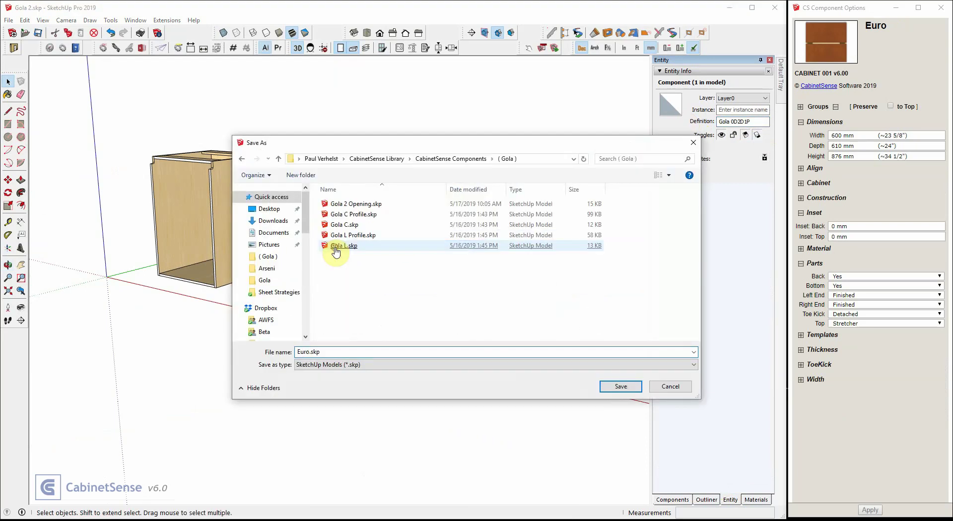
left_click(343, 245)
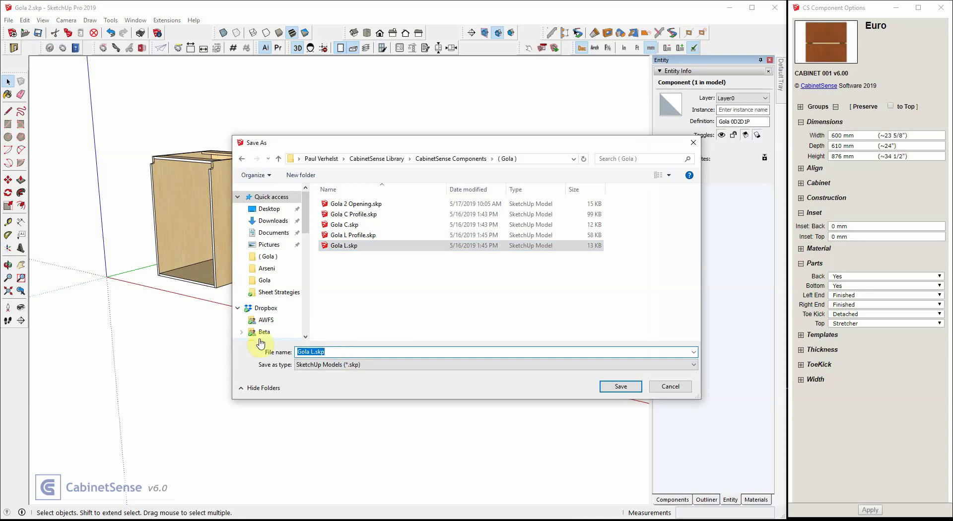
key("ctrl+v")
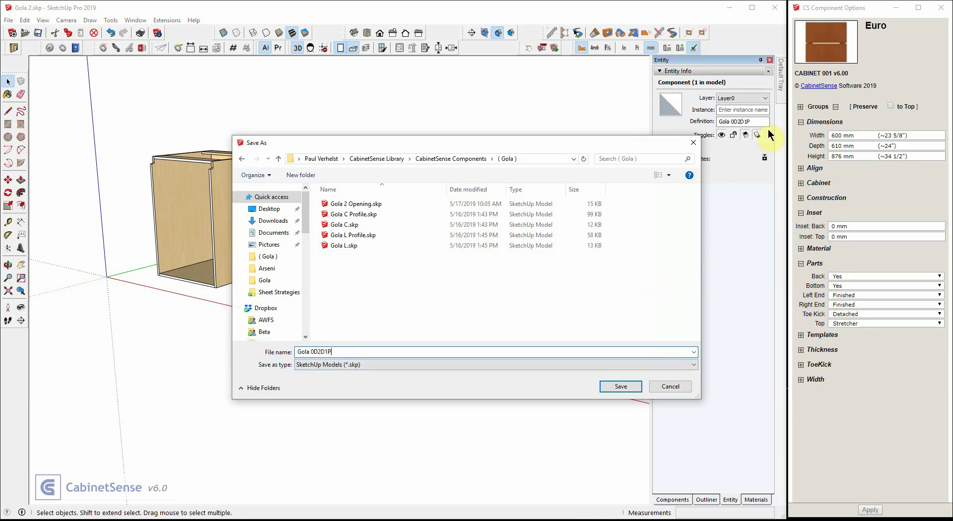
left_click(621, 386)
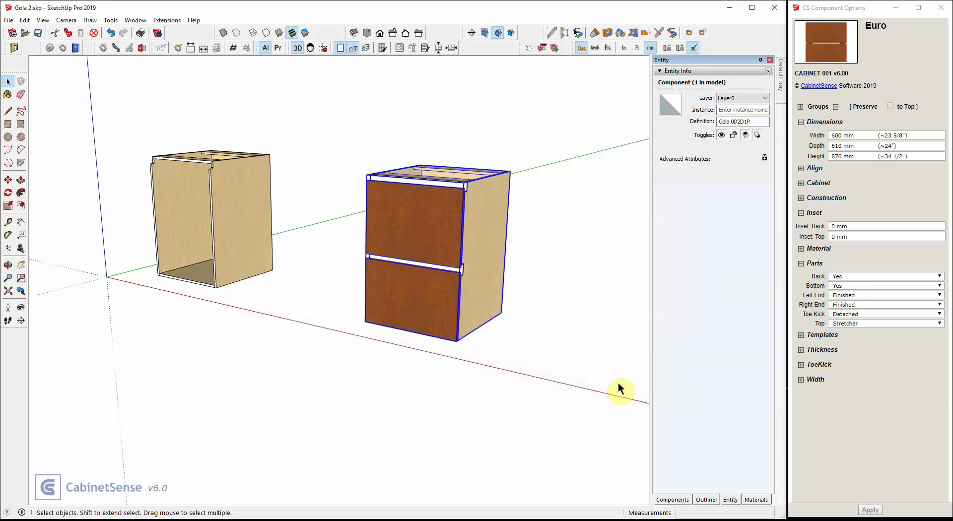
Insert the Gola 0D2D1P cabinet from the ( Gola ) library flush against the original drawer cabinet's right side.
left_click(688, 500)
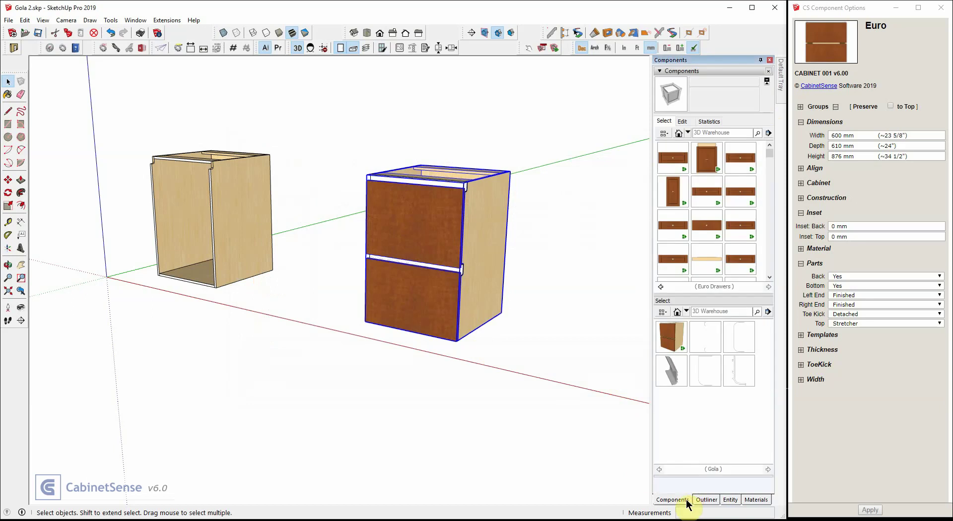
left_click(669, 334)
left_click(454, 342)
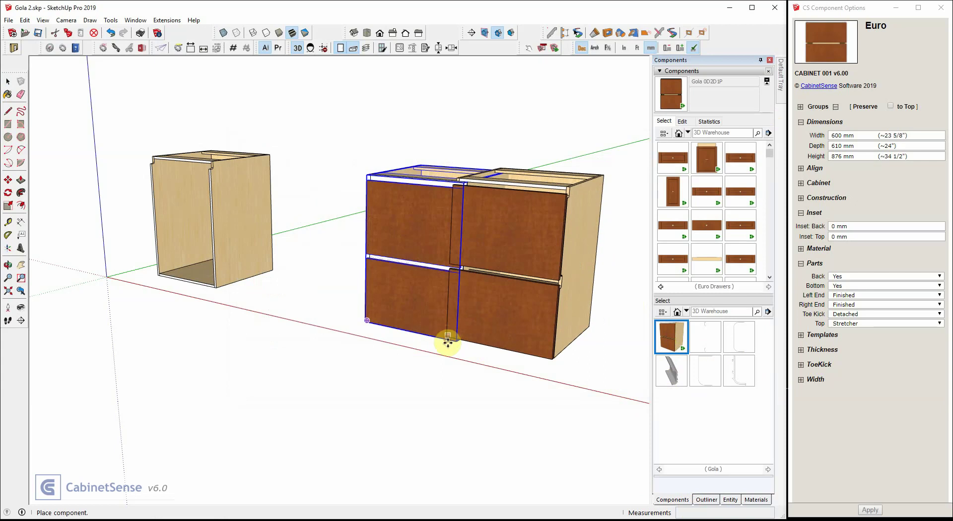
scroll(390, 309, "down", 4)
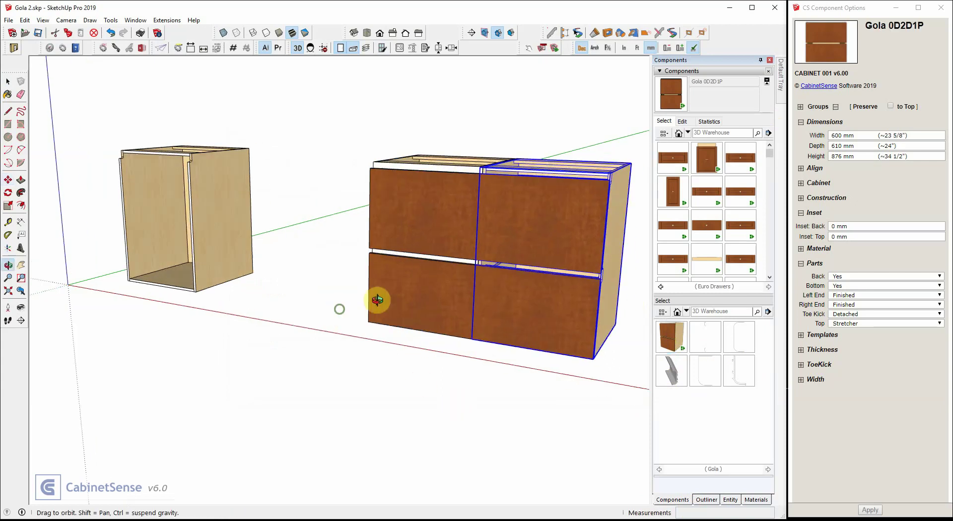
middle_click_drag(452, 288, 446, 257)
Hide the door and drawer layers throughout the model.
scroll(446, 257, "up", 3)
scroll(162, 223, "up", 3)
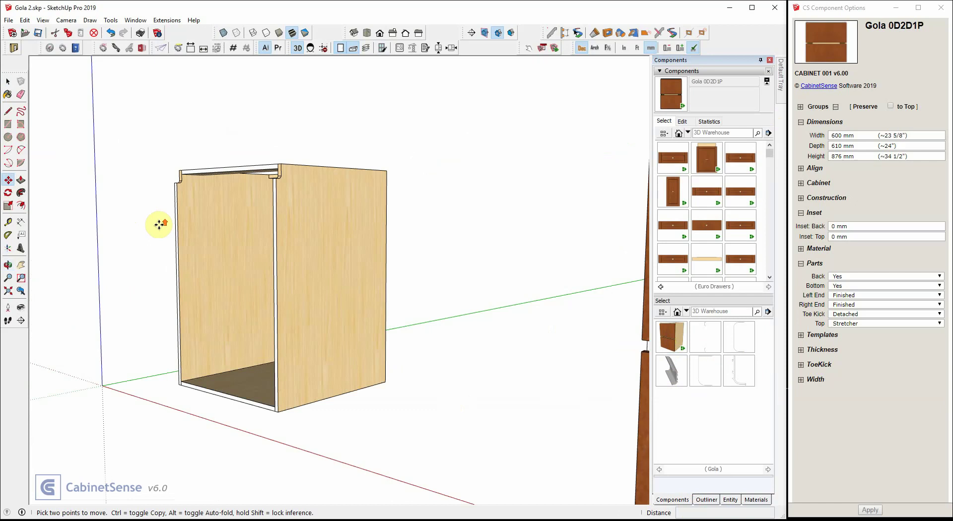
middle_click_drag(159, 219, 422, 265)
key("m")
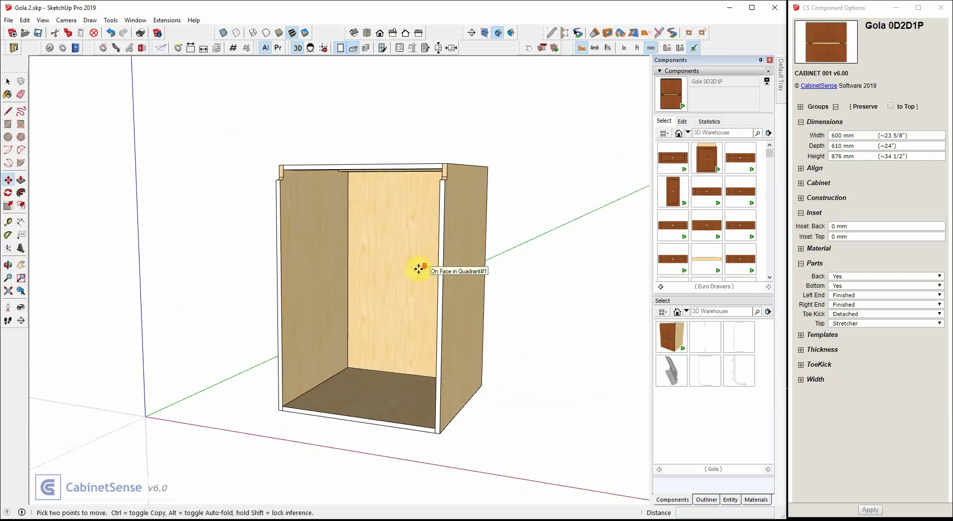
scroll(216, 291, "down", 3)
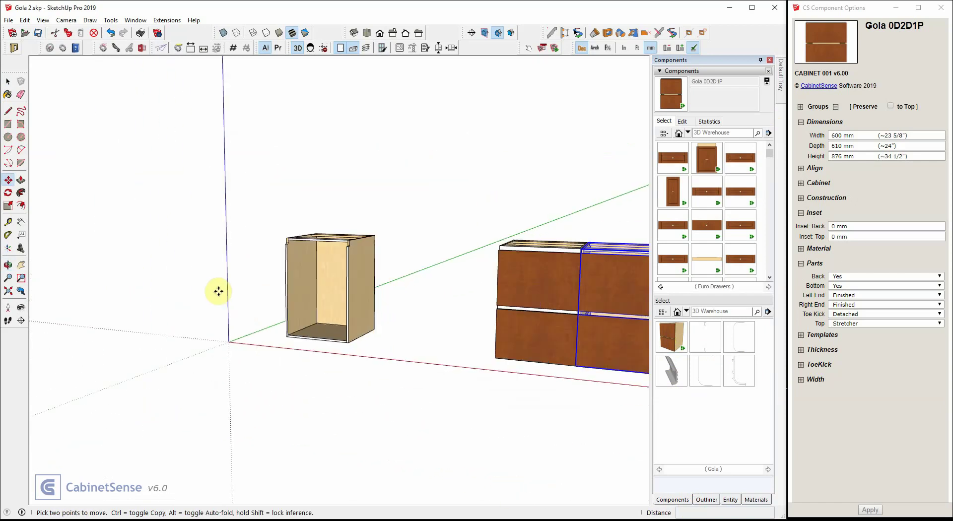
left_click(352, 48)
scroll(512, 214, "up", 3)
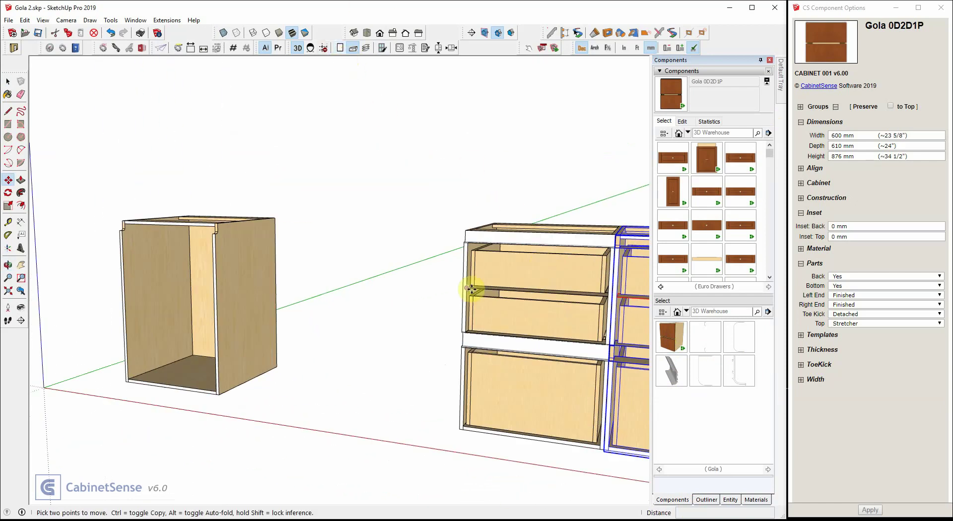
left_click(352, 48)
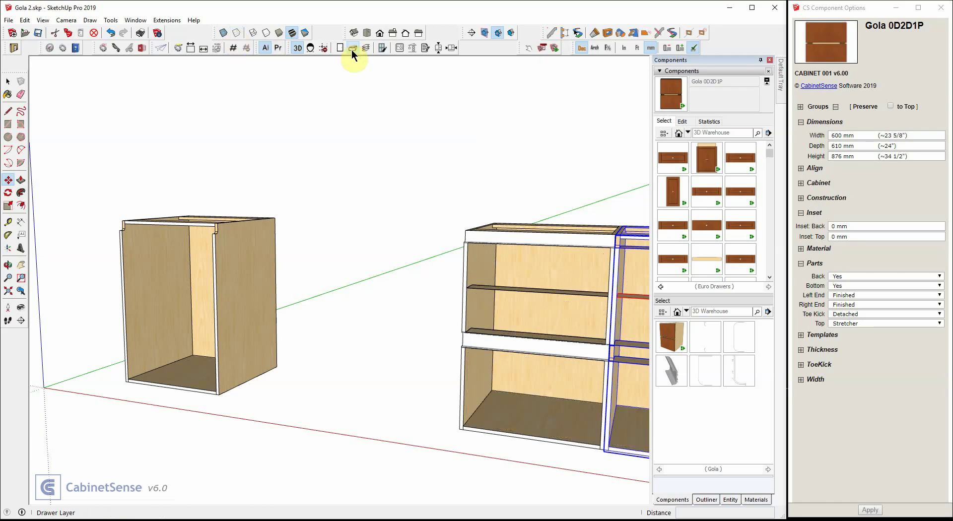
Open the original drawer cabinet for editing and rename the definition of the stretcher above the middle profile as Gola Stretcher.
scroll(480, 287, "up", 3)
key("space")
left_click(480, 287)
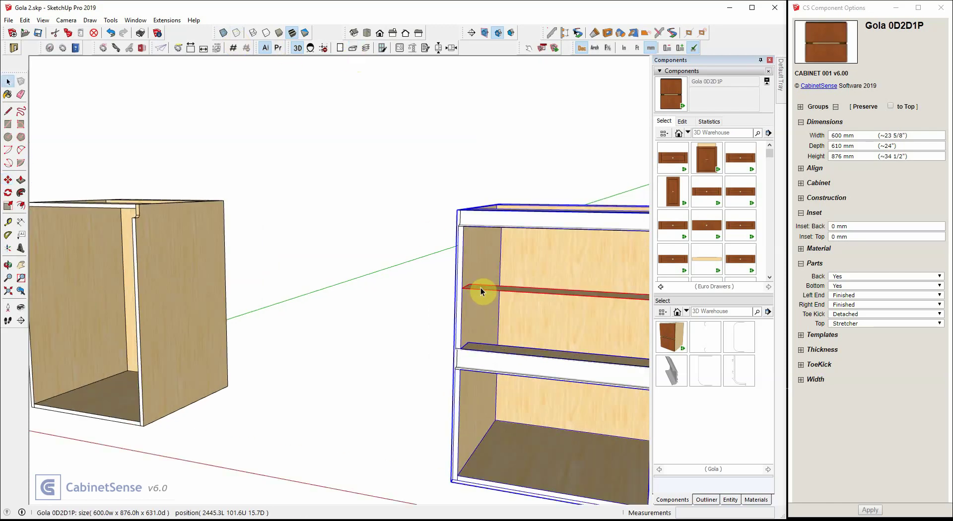
double_click(486, 347)
left_click(485, 348)
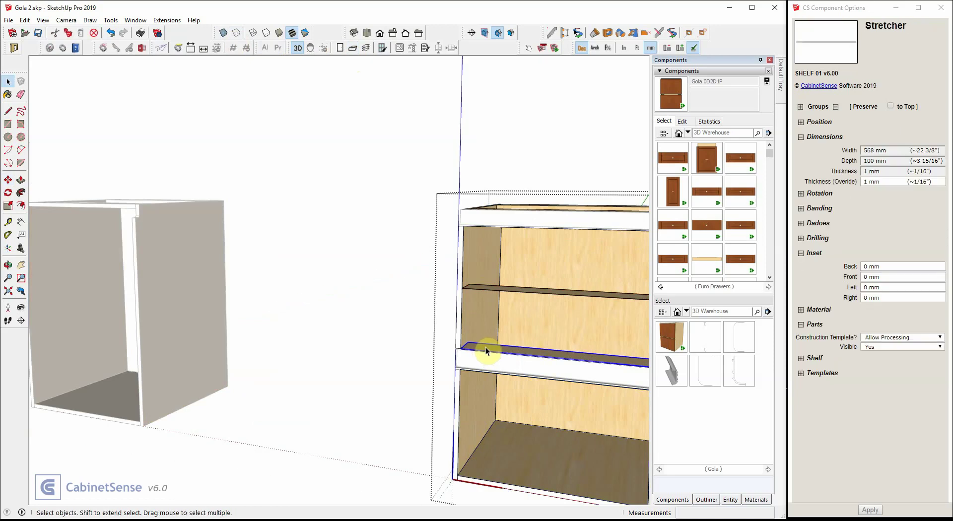
left_click(727, 499)
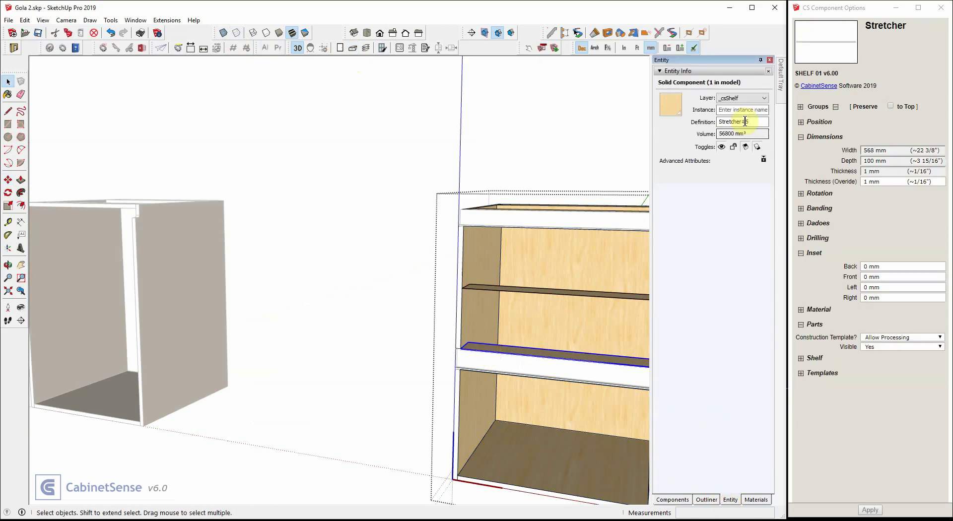
triple_click(744, 121)
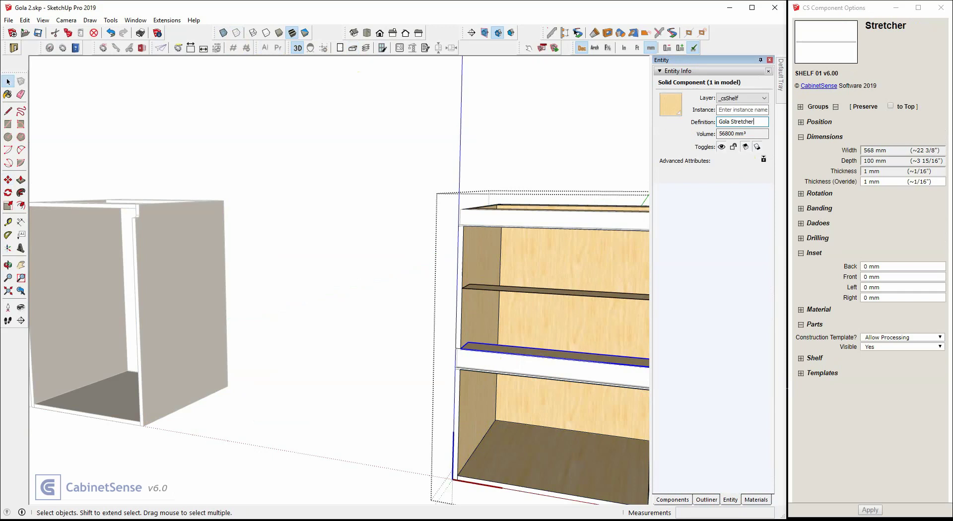
Save the stretcher at its current scale to the ( Gola ) library folder as Gola Stretcher.
right_click(544, 350)
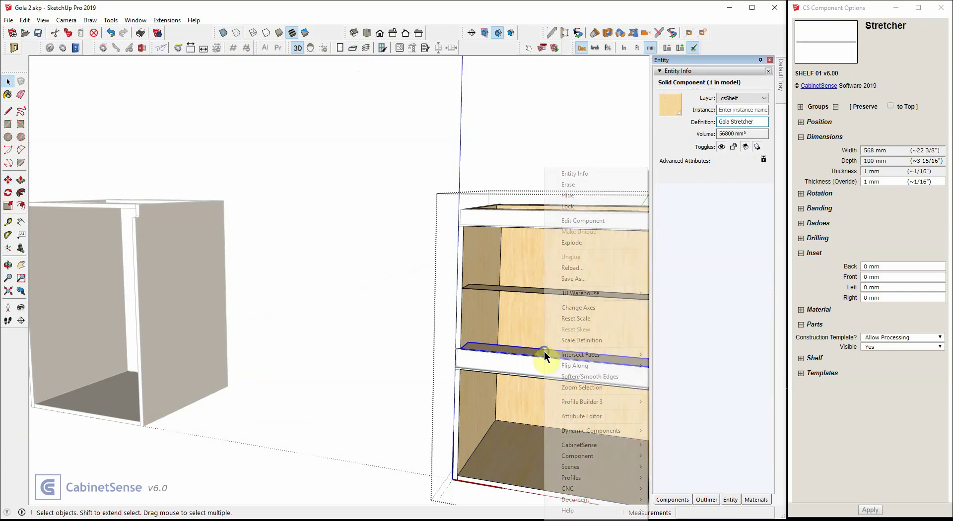
left_click(567, 276)
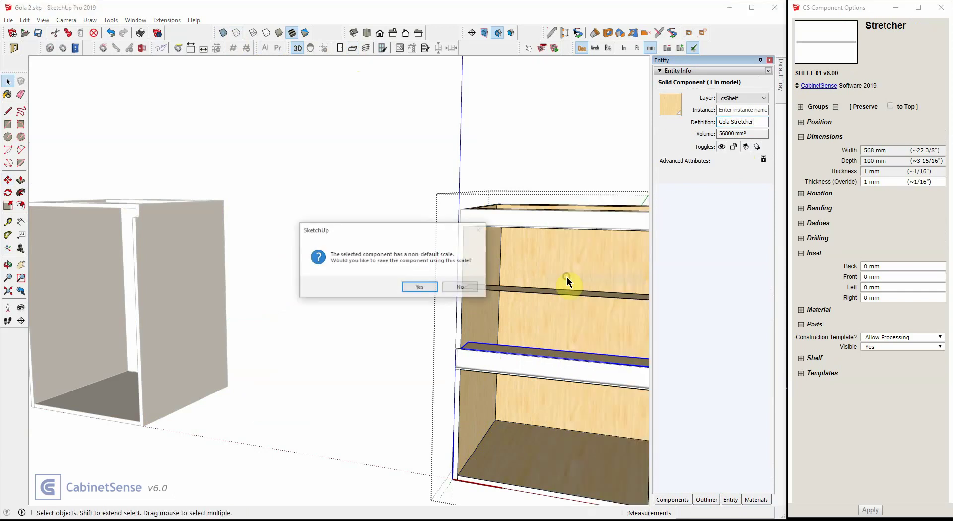
left_click(420, 287)
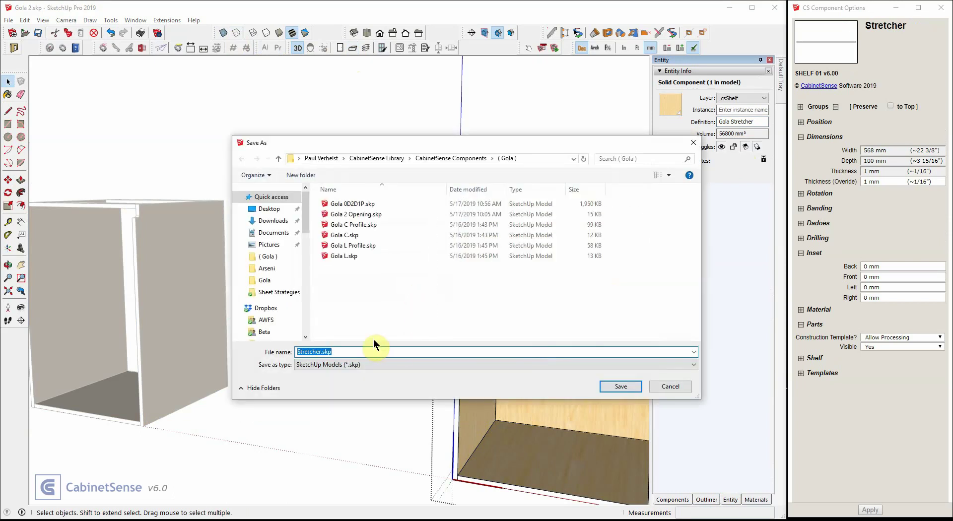
type("Gola ")
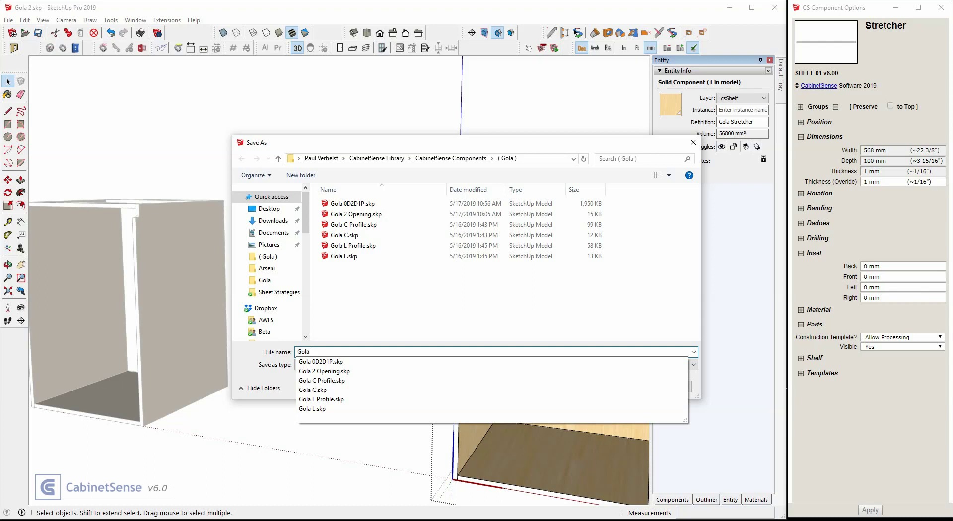
type("Stretcher")
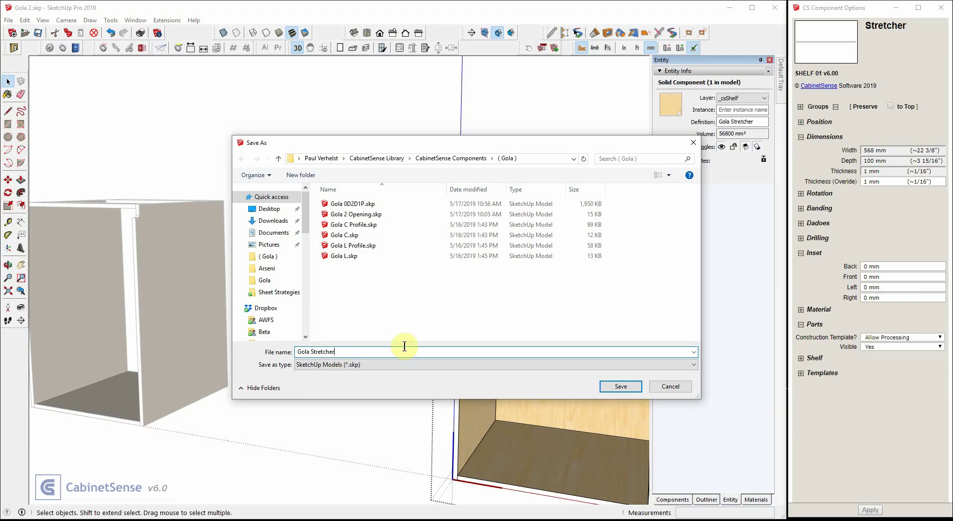
left_click(627, 390)
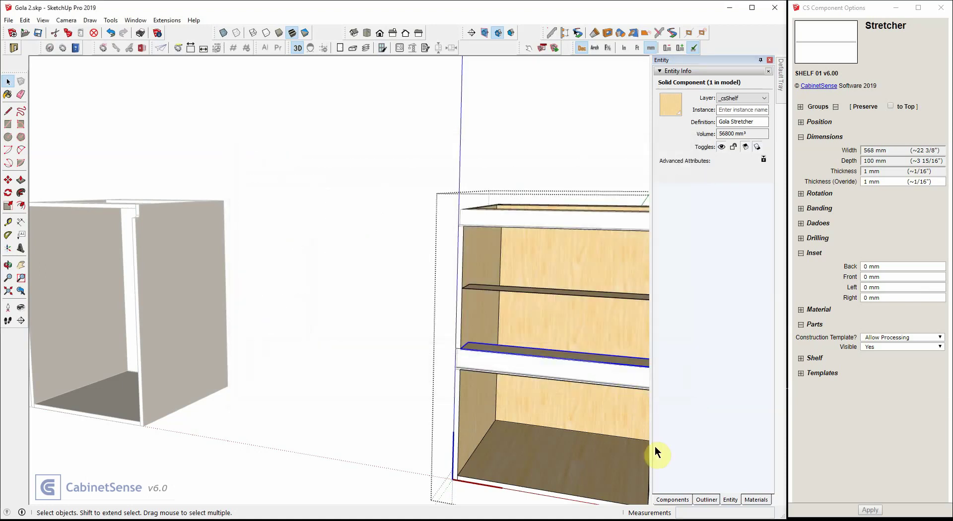
Open the empty cabinet for editing and insert a Gola Stretcher from the library at its left end's inner front edge, below the top notch.
left_click(673, 500)
scroll(453, 187, "down", 5)
left_click(228, 203)
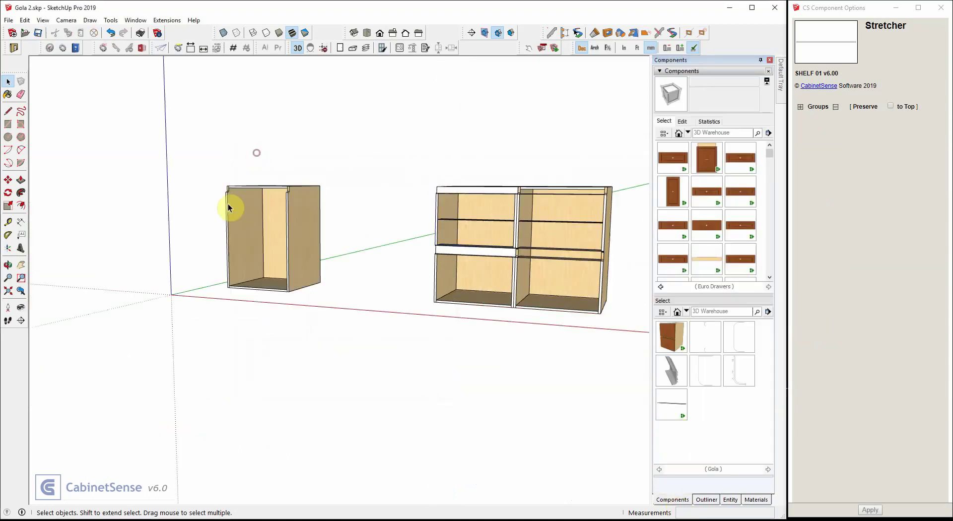
double_click(228, 204)
left_click(227, 203)
scroll(154, 171, "up", 3)
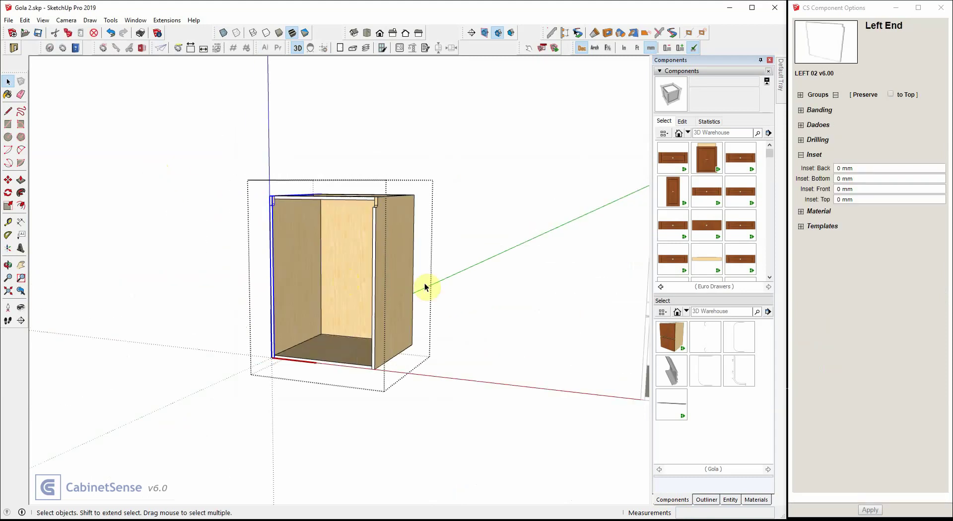
left_click(669, 414)
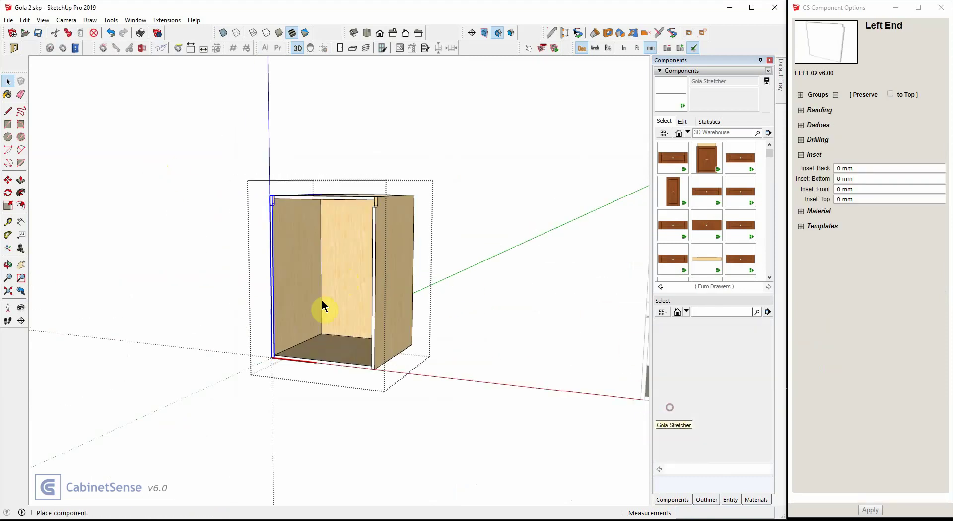
left_click(272, 219)
scroll(270, 227, "up", 5)
scroll(289, 206, "up", 2)
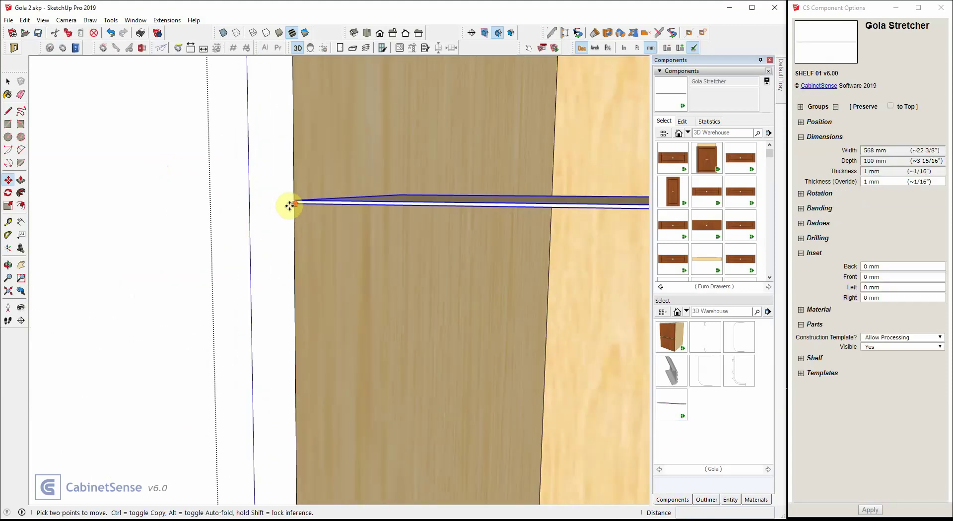
Move the Gola Stretcher up so its front corner meets the lower corner of the left end's top notch.
left_click(295, 204)
scroll(290, 159, "down", 3)
left_click(295, 87)
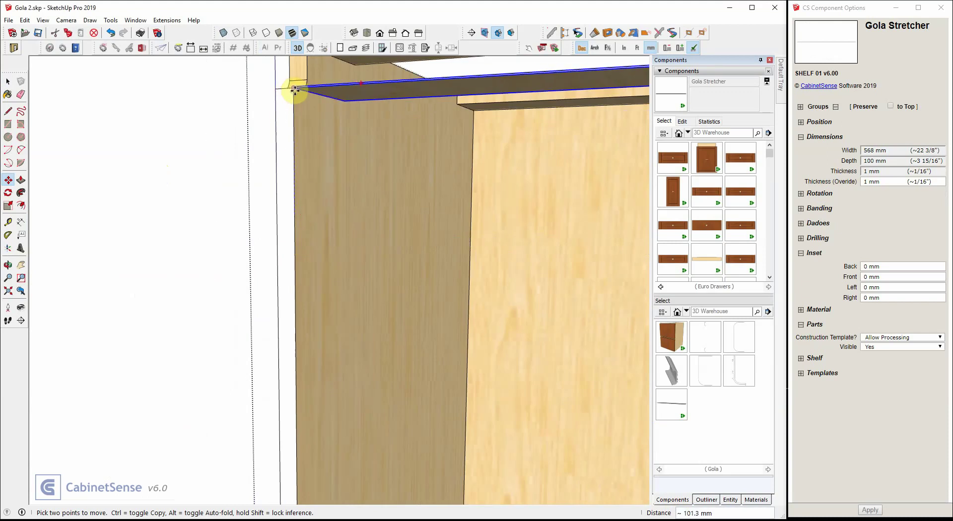
scroll(289, 175, "down", 5)
middle_click_drag(299, 272, 419, 347)
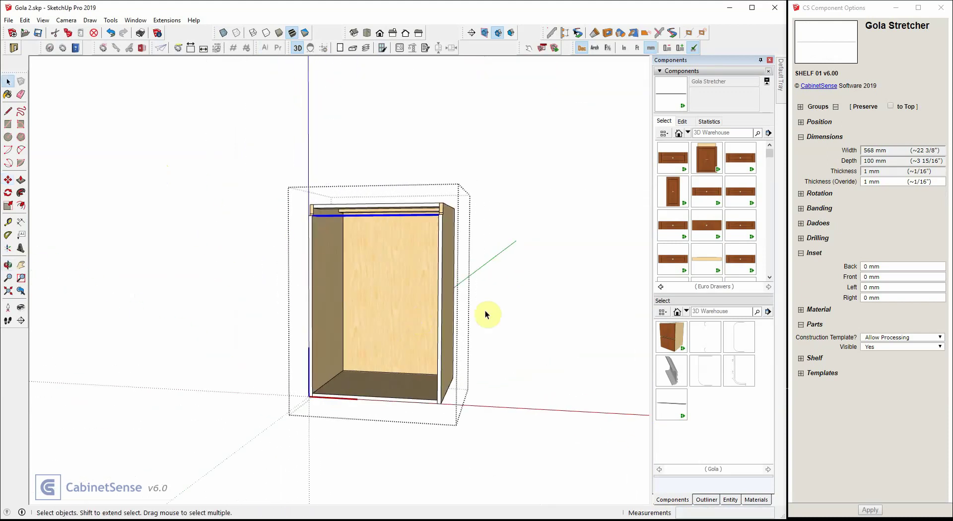
Insert the Double Door from the ( Euro Doors ) library into the cabinet opening below the Gola Stretcher.
left_click(660, 287)
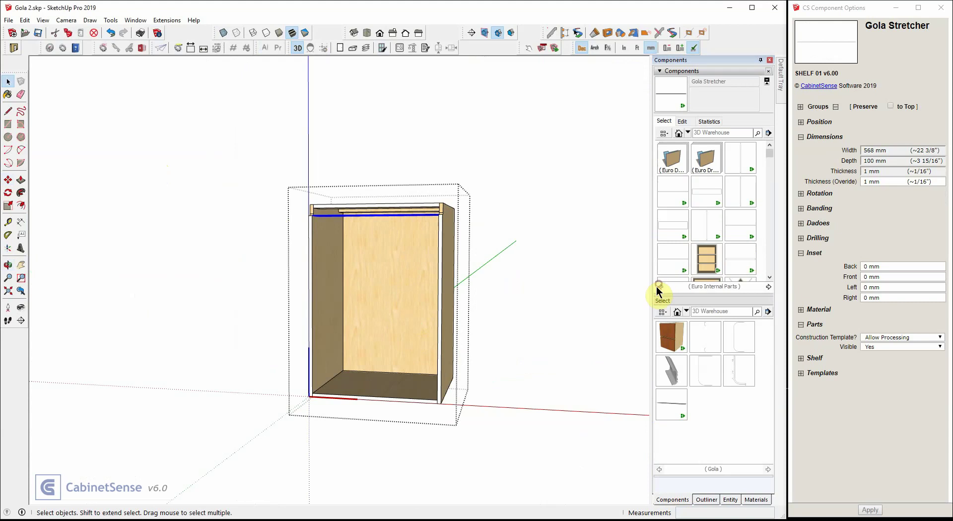
left_click(673, 160)
left_click(706, 157)
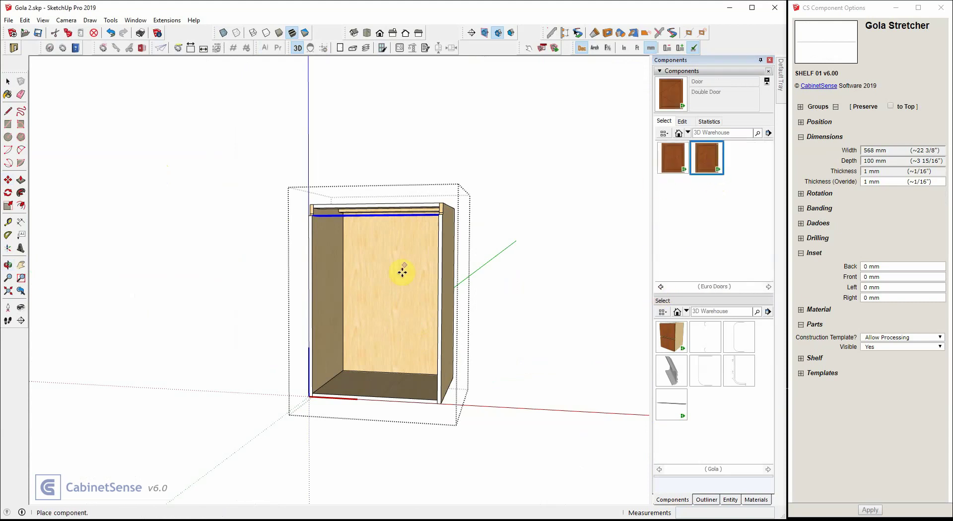
left_click(709, 153)
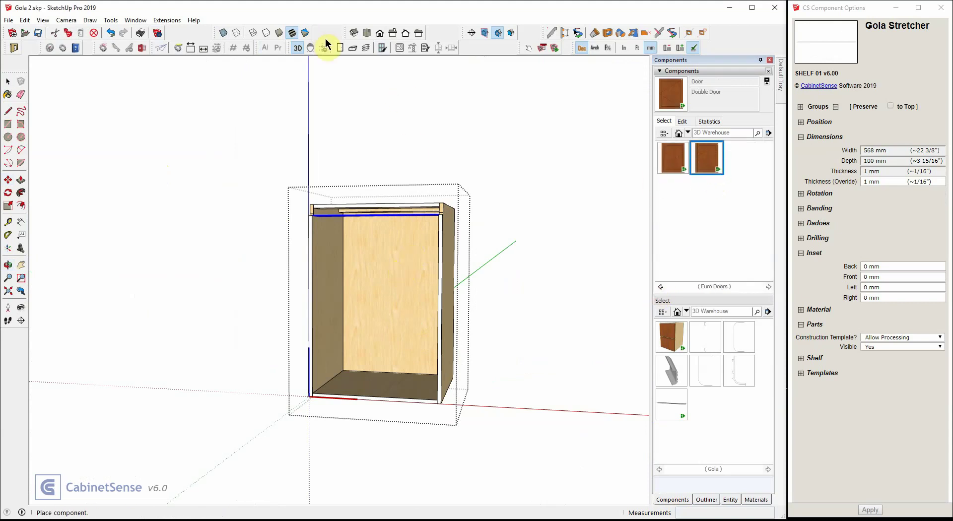
left_click(389, 302)
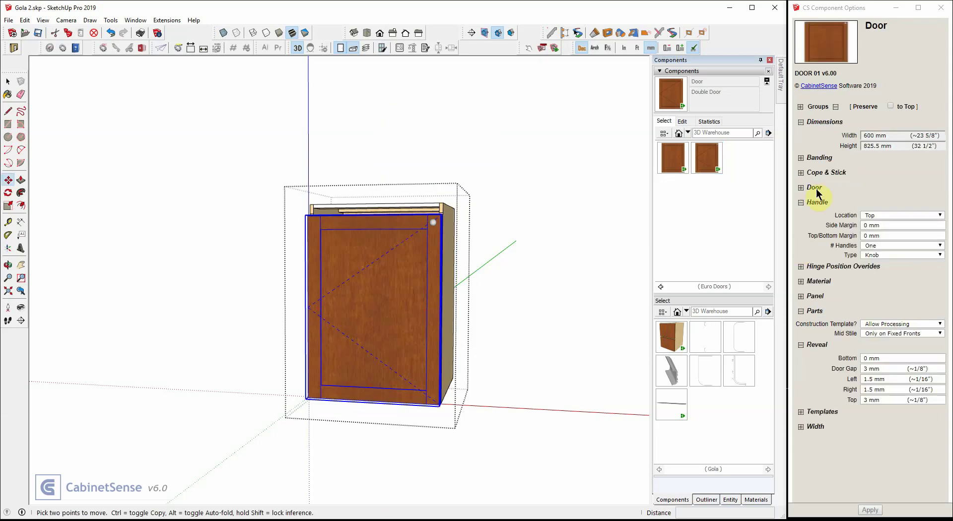
Configure the door as two doors in Slab style with handle type None.
left_click(814, 188)
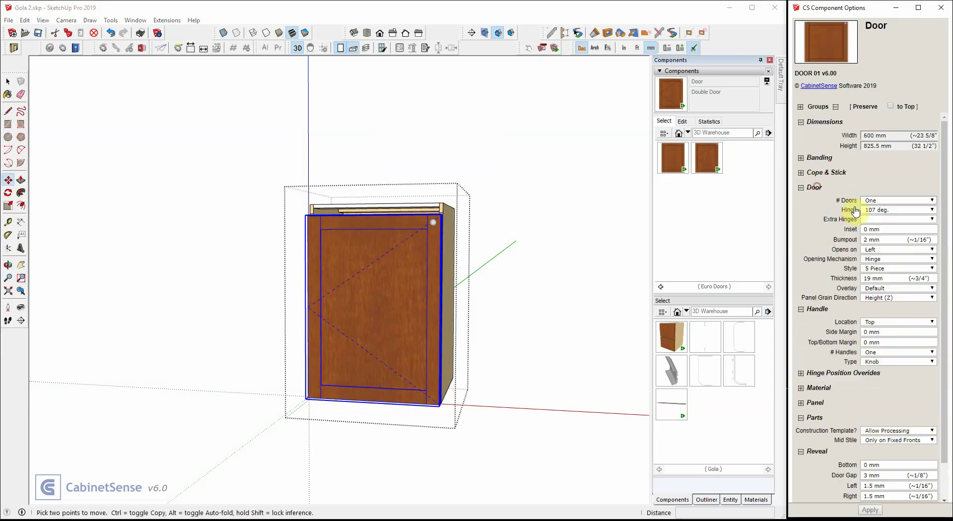
left_click(878, 269)
left_click(872, 283)
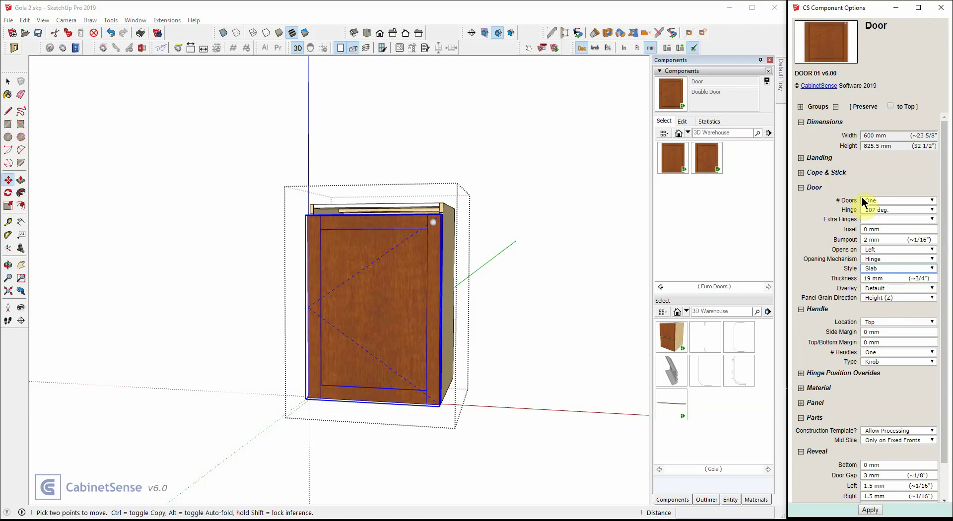
left_click(866, 201)
left_click(870, 215)
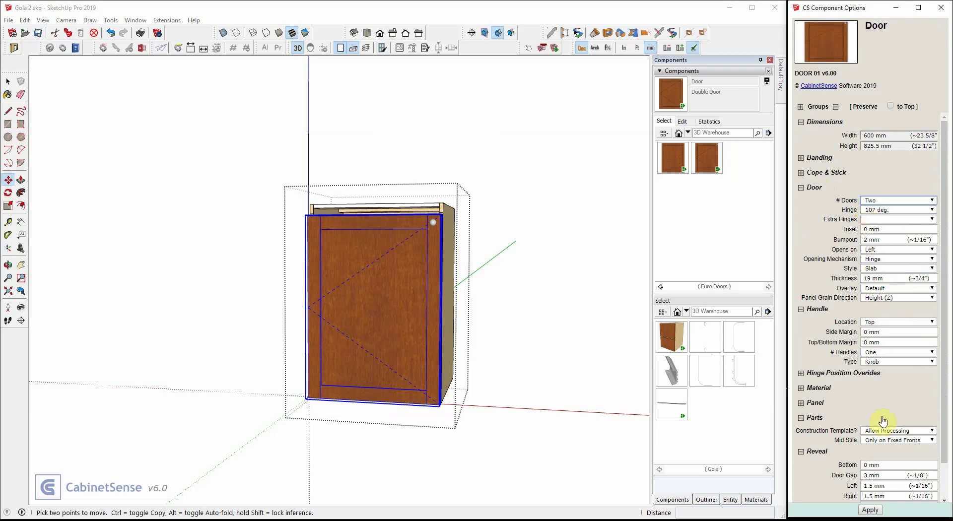
left_click(873, 362)
left_click(873, 373)
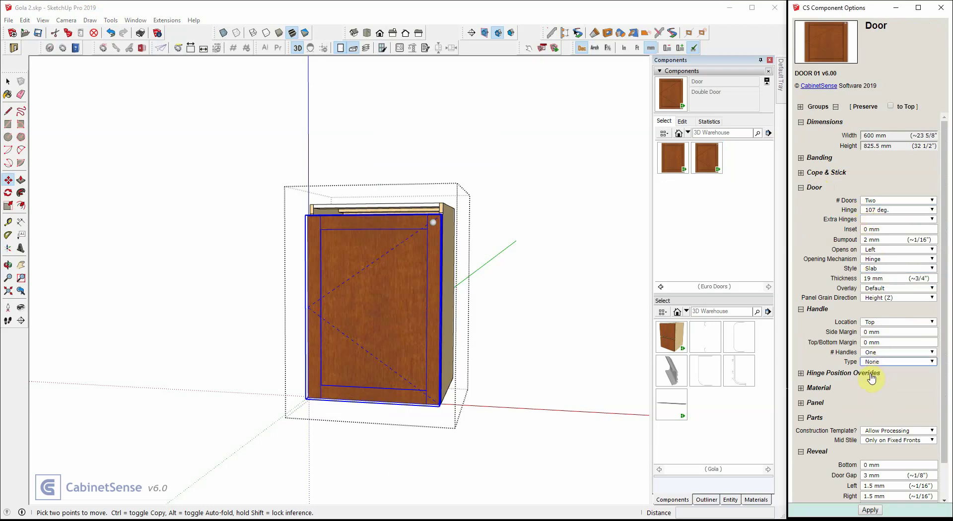
Set the doors' top reveal to -20 mm, apply it, and finish editing the cabinet.
scroll(834, 386, "down", 1)
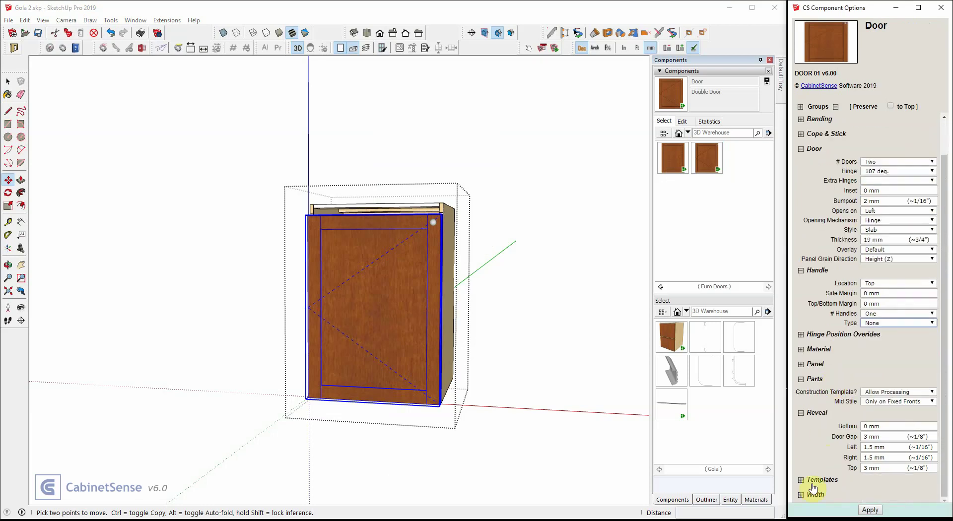
left_click(890, 468)
type("-2")
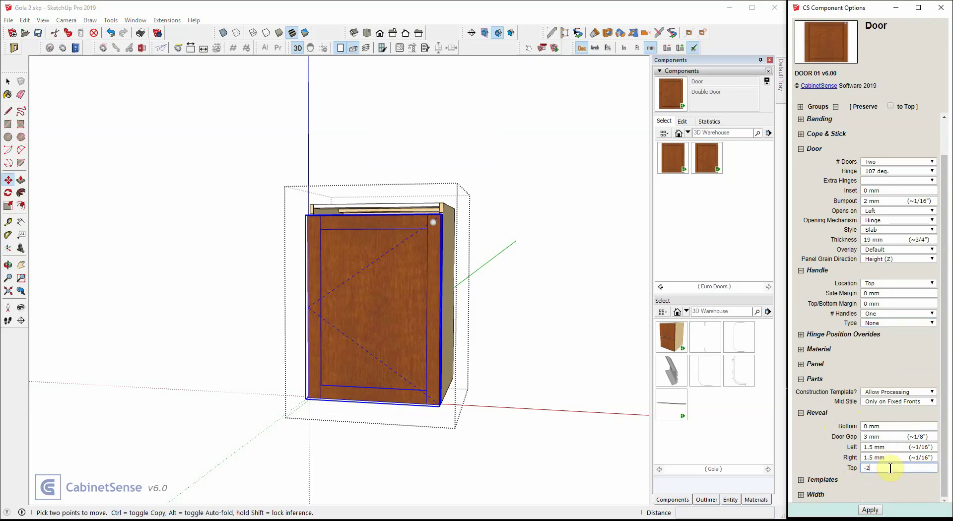
type("0")
key("Return")
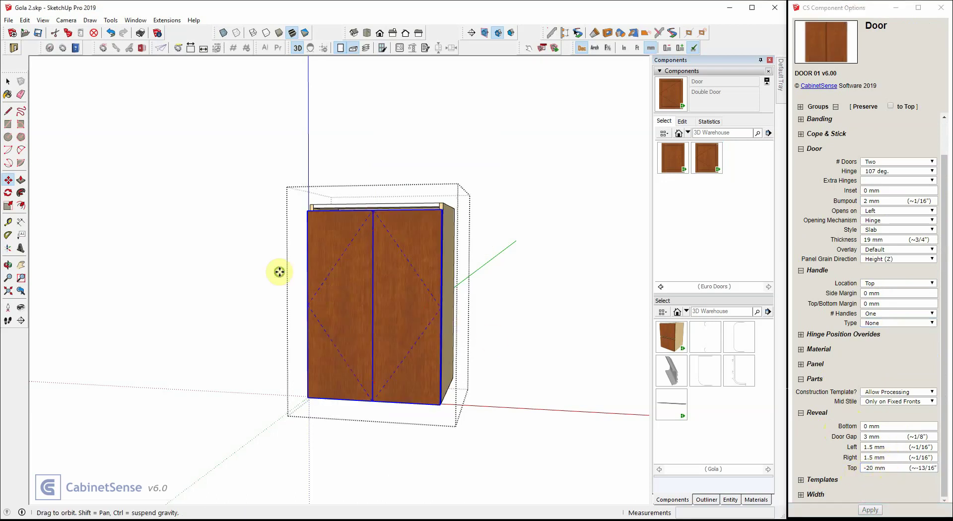
middle_click_drag(277, 270, 205, 259)
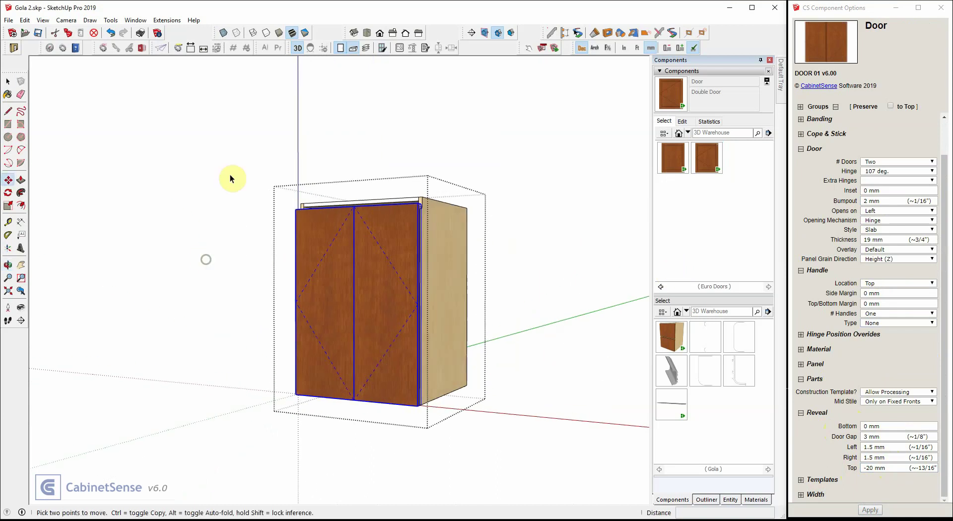
left_click(230, 174)
middle_click_drag(212, 222, 262, 239)
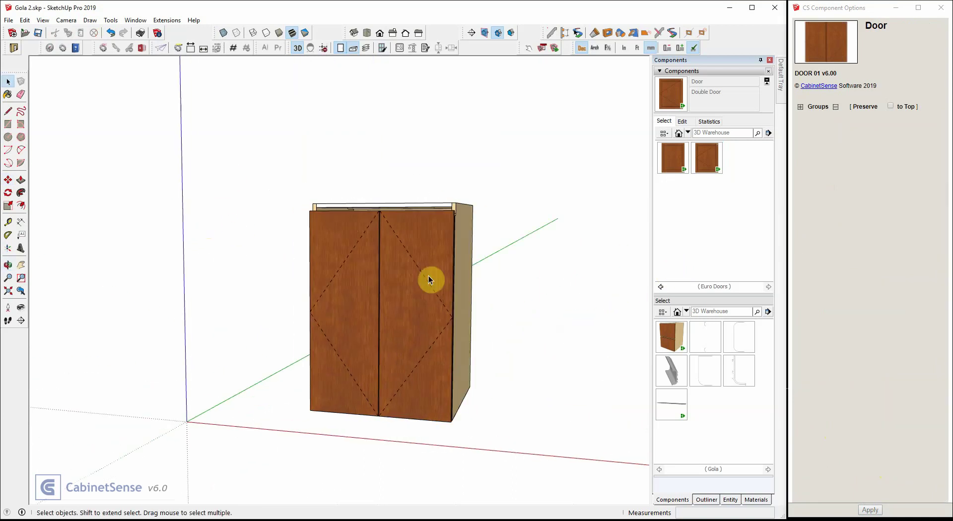
Rename the definition of the two-door cabinet as Gola 2D.
left_click(431, 277)
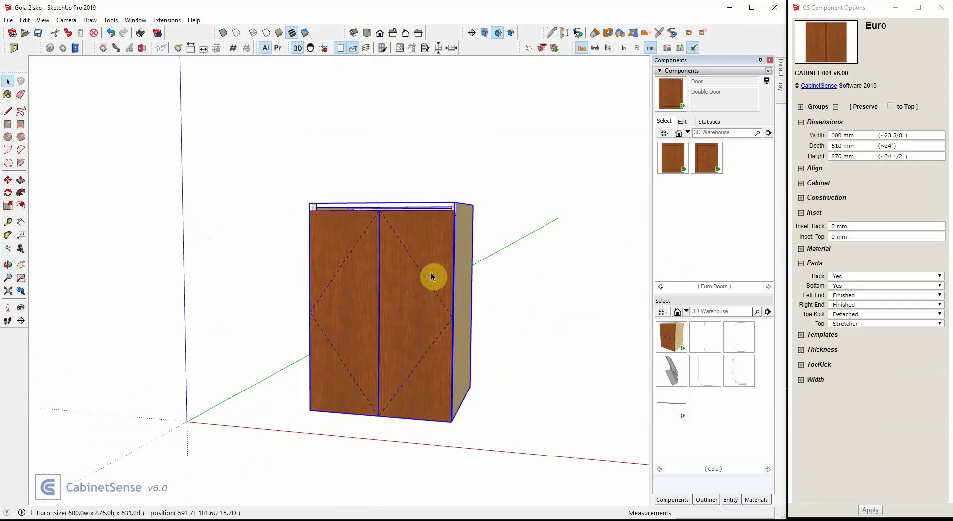
left_click(728, 500)
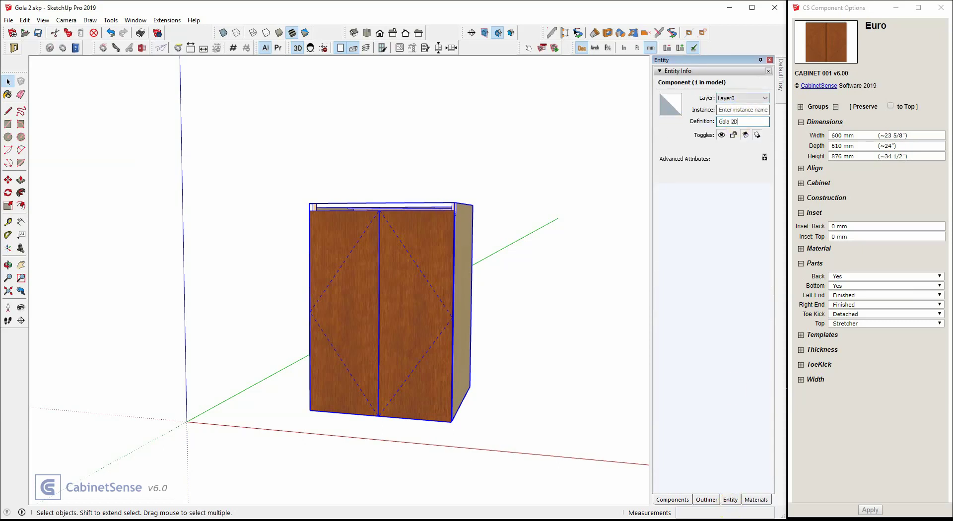
left_click(403, 322)
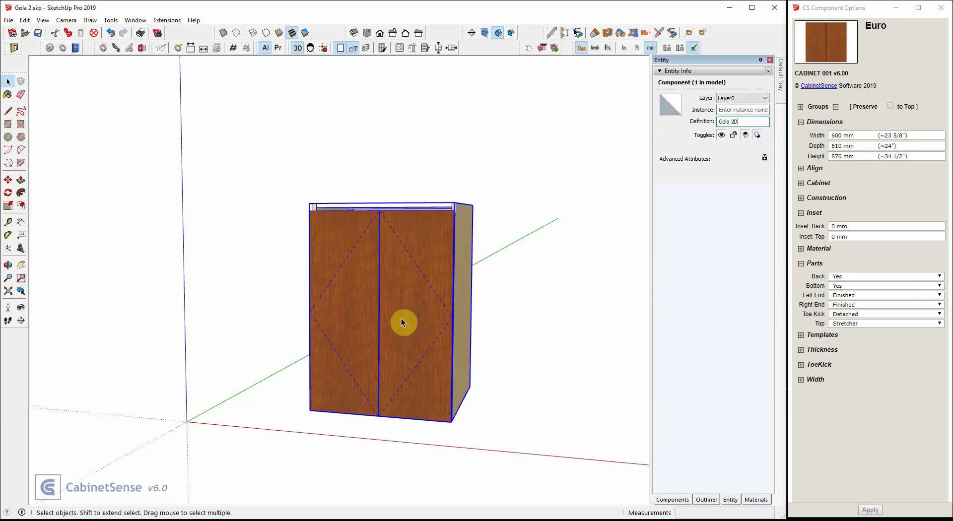
Save the two-door cabinet to the ( Gola ) library folder as Gola 2D.
right_click(402, 323)
left_click(410, 290)
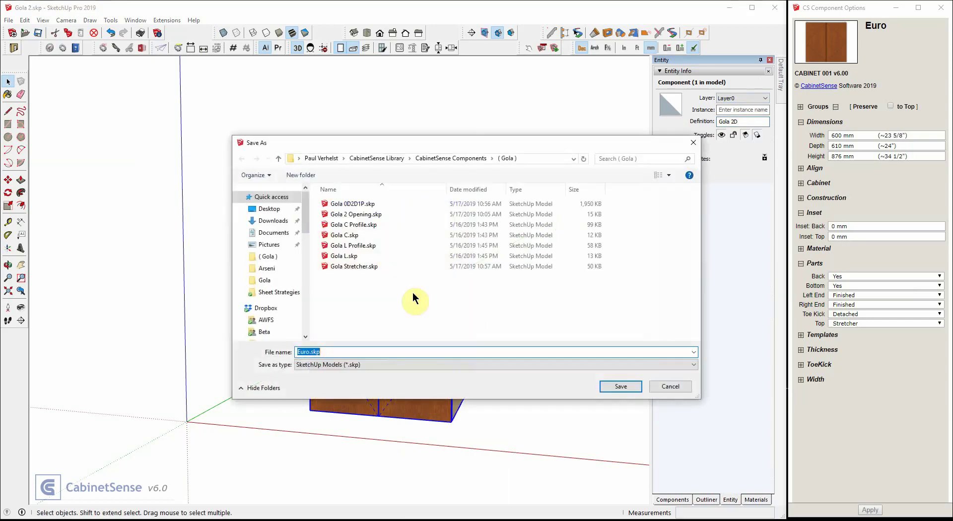
type("Gola 2")
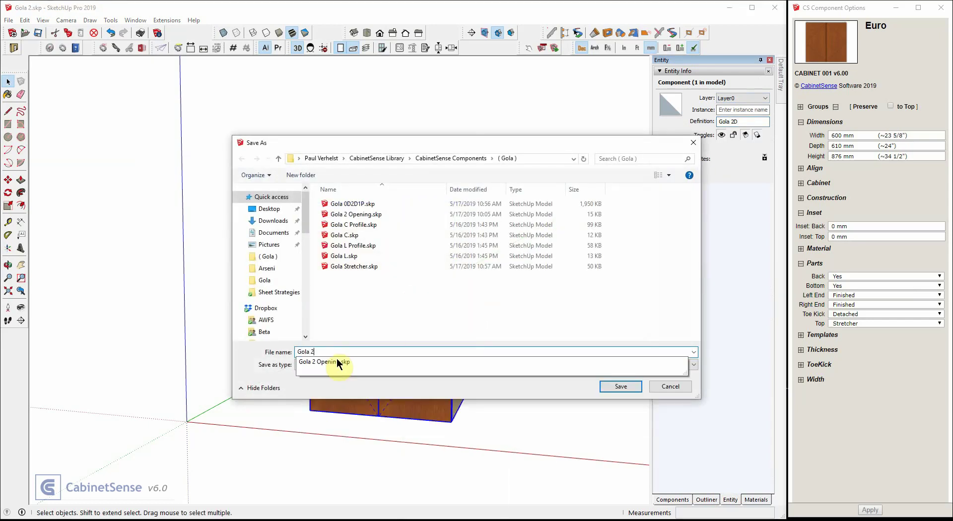
type("D")
left_click(621, 386)
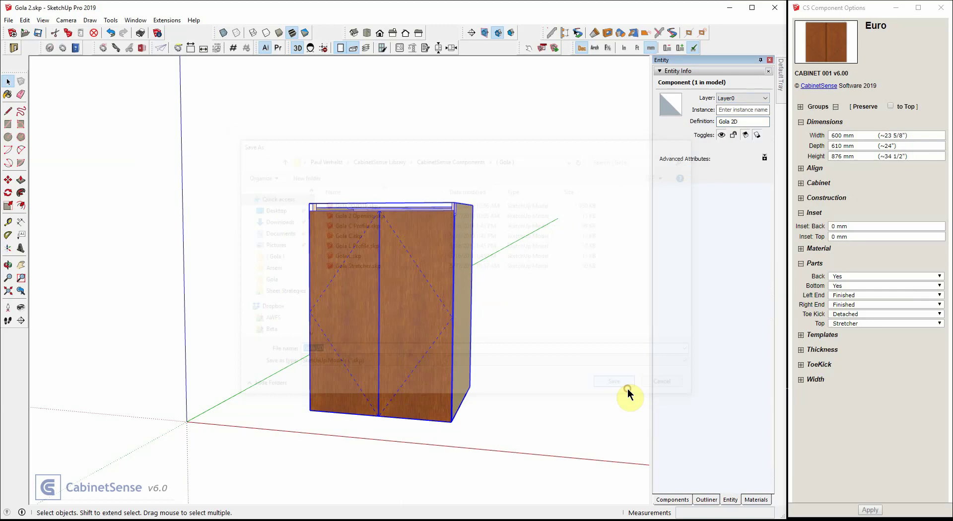
Start a new model and draw two connected walls from the origin, about 3.5 m along the green axis, then parallel to the red axis.
left_click(12, 36)
left_click(392, 288)
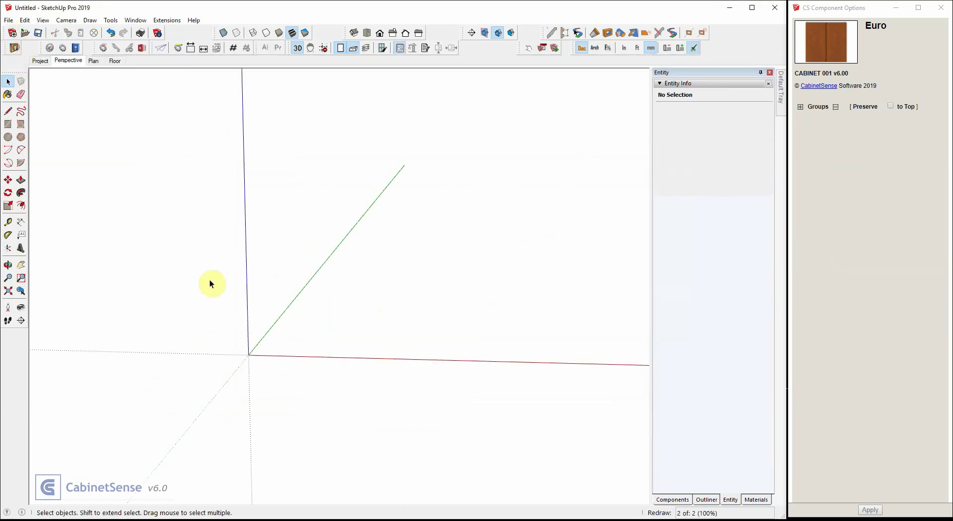
left_click(14, 48)
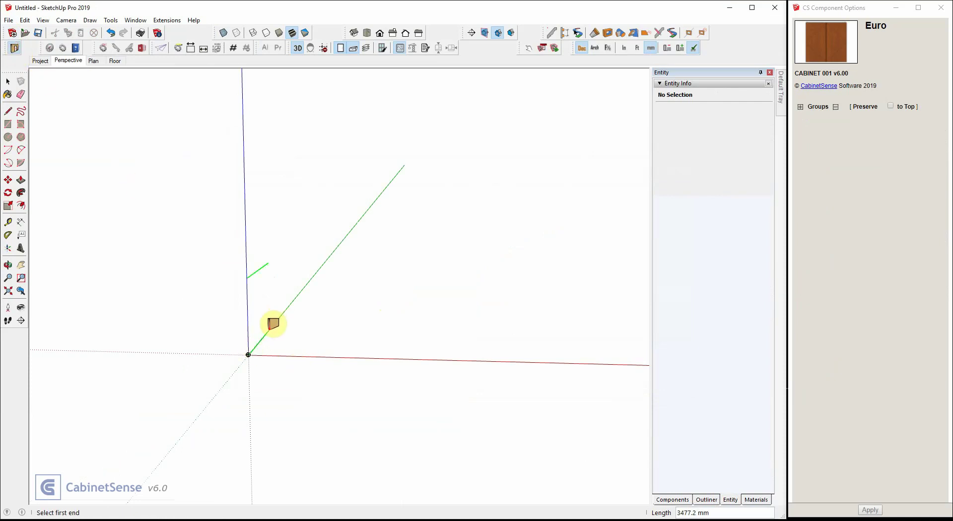
left_click(272, 326)
left_click(402, 332)
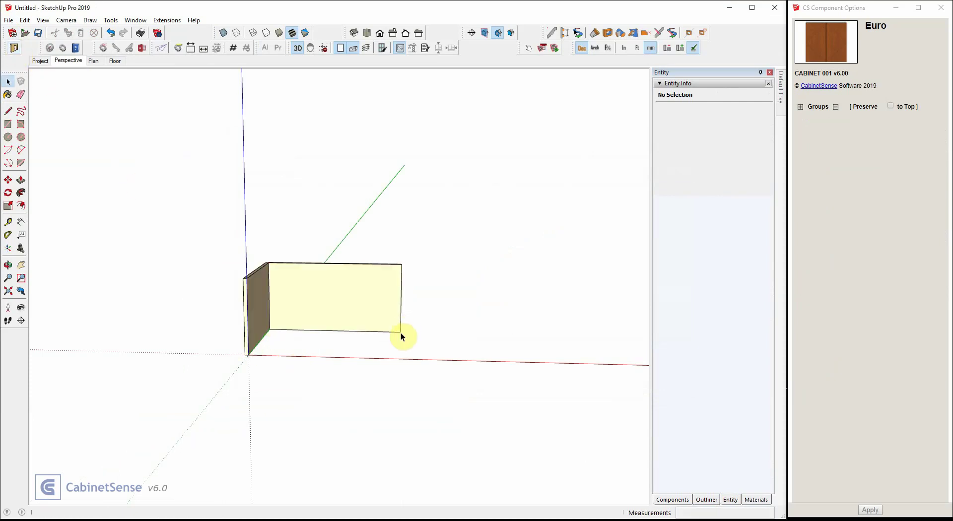
Insert a Gola 2D cabinet from the ( Gola ) library against the back wall, near the wall corner.
left_click(676, 500)
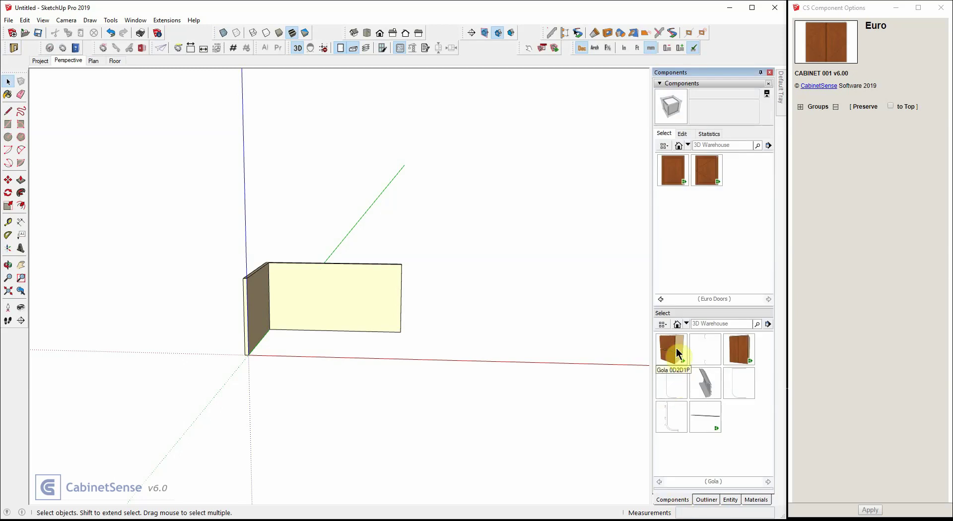
left_click(736, 349)
left_click(283, 328)
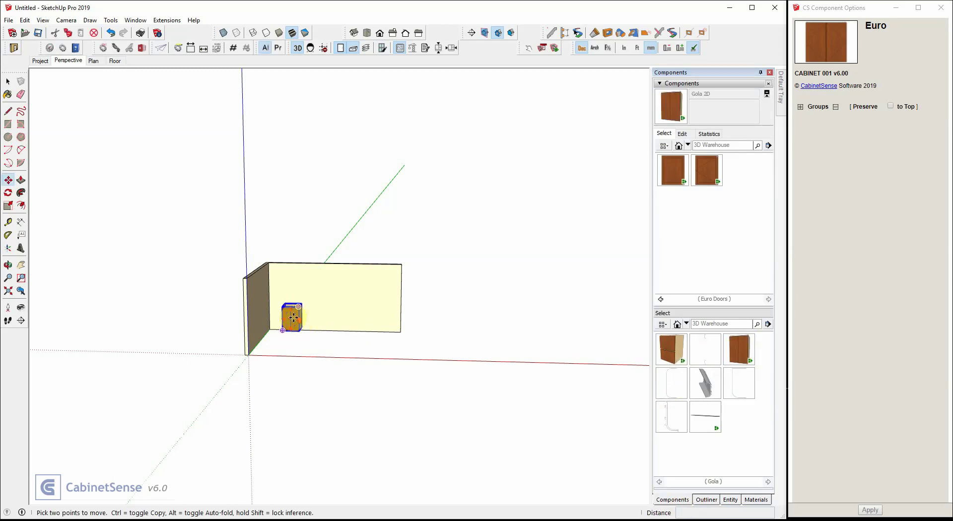
scroll(293, 317, "up", 5)
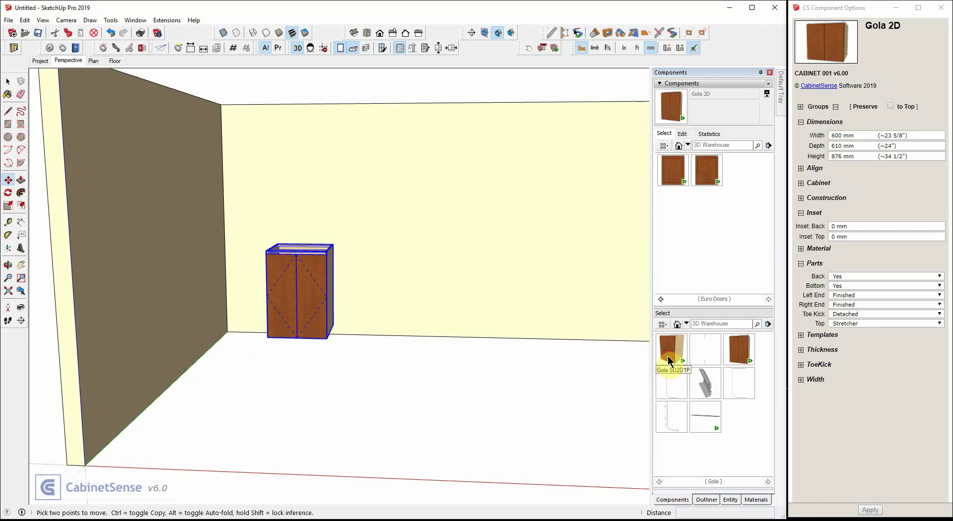
Insert a Gola 0D2D1P drawer cabinet directly right of the two-door cabinet and copy it once alongside to the right.
left_click(667, 355)
left_click(326, 337)
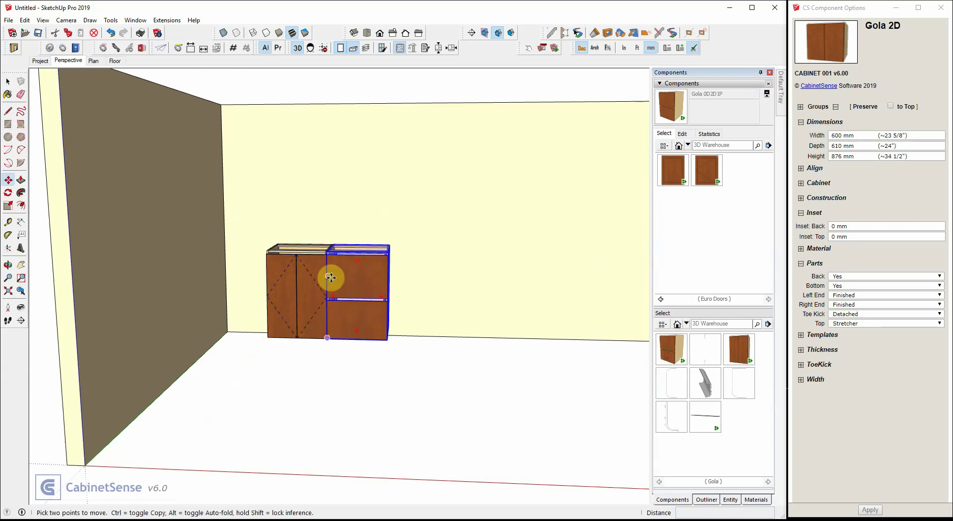
left_click(328, 276)
key("ctrl")
left_click(383, 274)
Copy the two-door Gola 2D cabinet to the right end of the row, beside the second drawer cabinet.
key("space")
left_click(278, 283)
key("m")
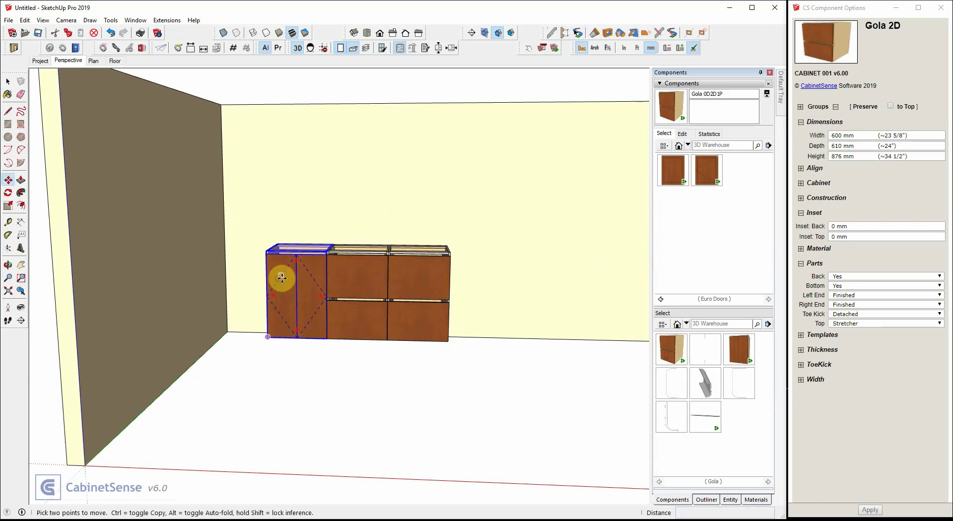
left_click(278, 278)
left_click(492, 279)
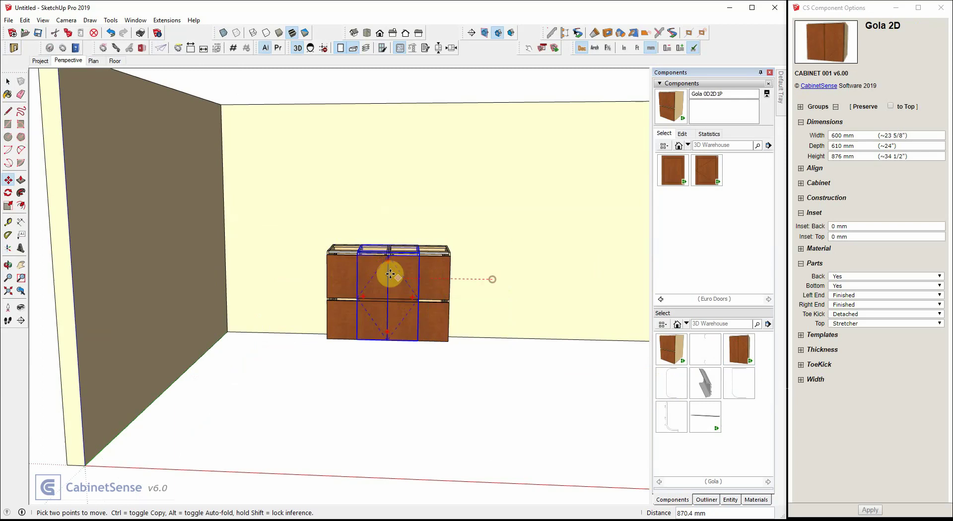
key("ctrl")
left_click(343, 276)
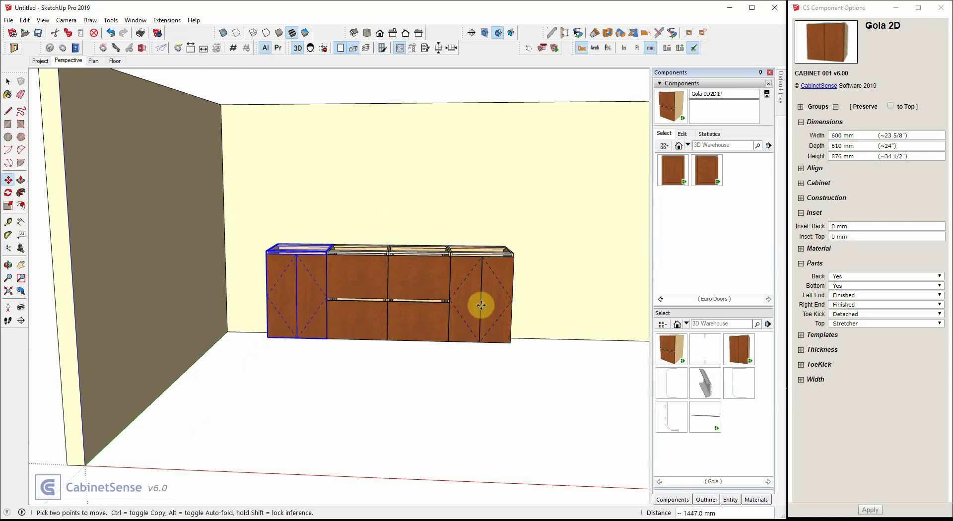
Hide the door and drawer layers so the four cabinets' interiors are exposed.
middle_click_drag(491, 304, 397, 280)
left_click(343, 48)
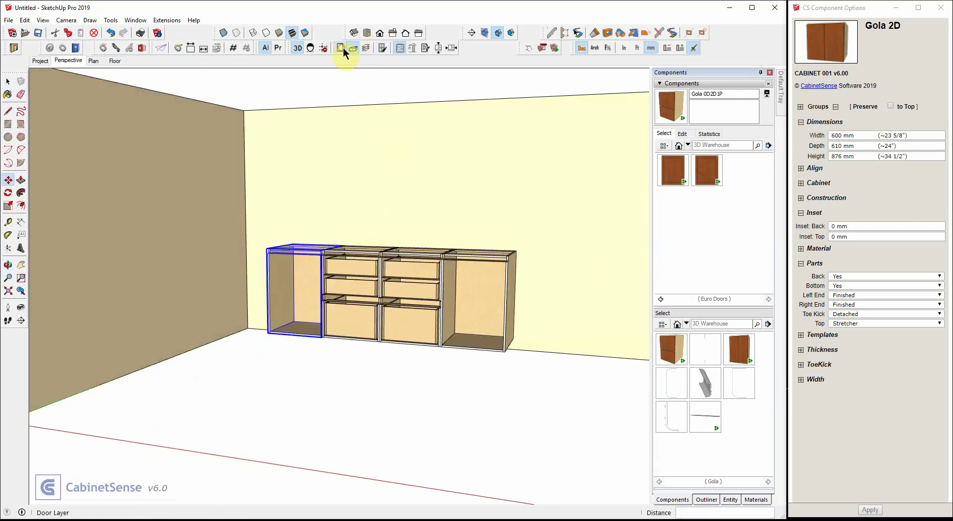
left_click(350, 50)
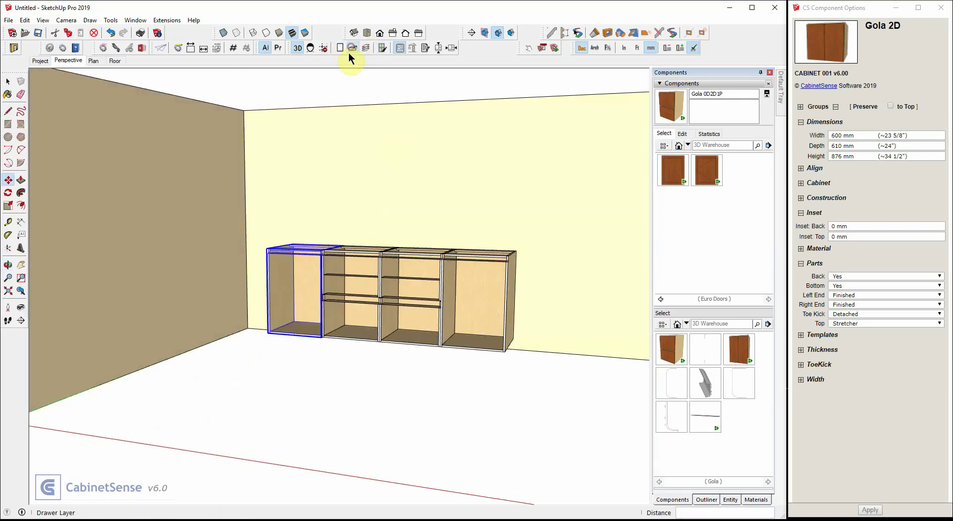
Insert a Gola L Profile from the ( Gola ) library on the floor in front of the cabinet row.
left_click(672, 419)
middle_click_drag(395, 432, 454, 462)
scroll(454, 462, "up", 2)
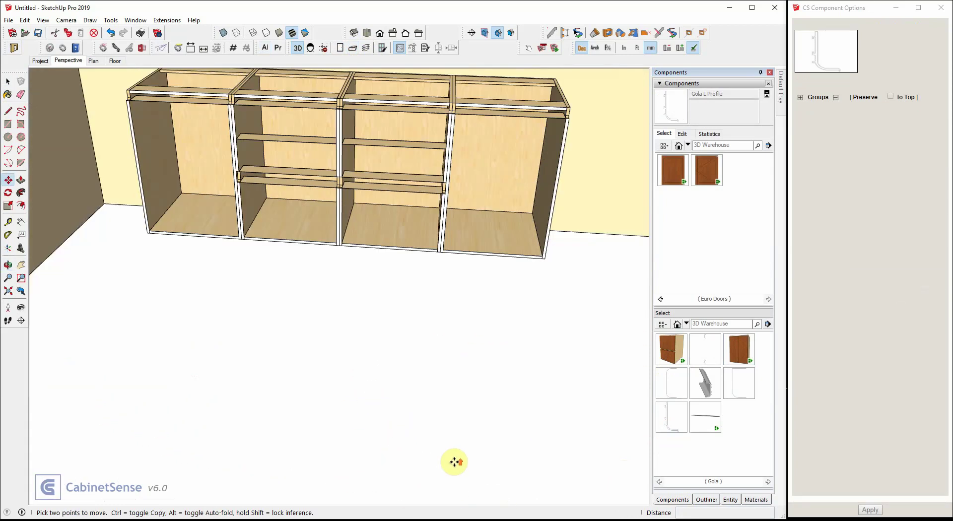
scroll(461, 415, "down", 3)
scroll(472, 466, "up", 2)
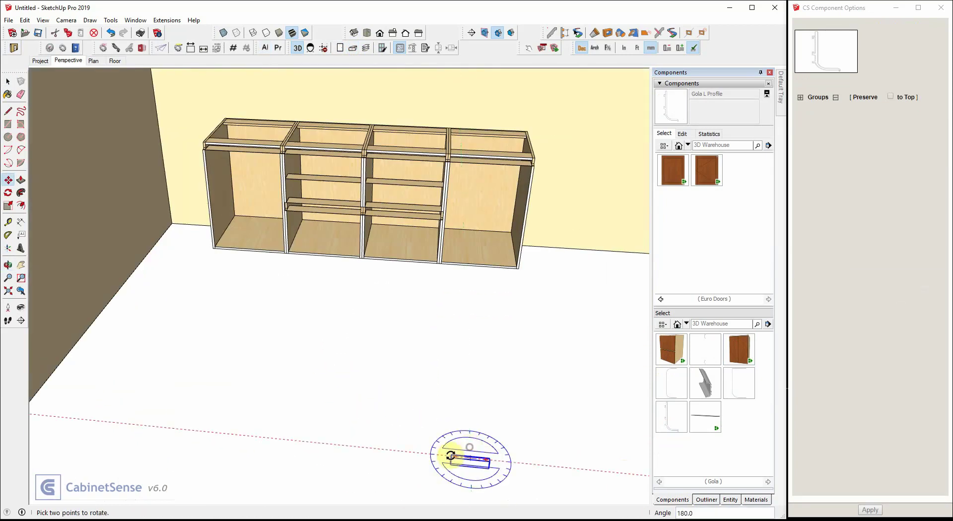
Move the Gola L Profile by its lower front corner to the upper front notch at the right end of the cabinet row.
scroll(455, 464, "up", 3)
middle_click_drag(562, 479, 423, 383)
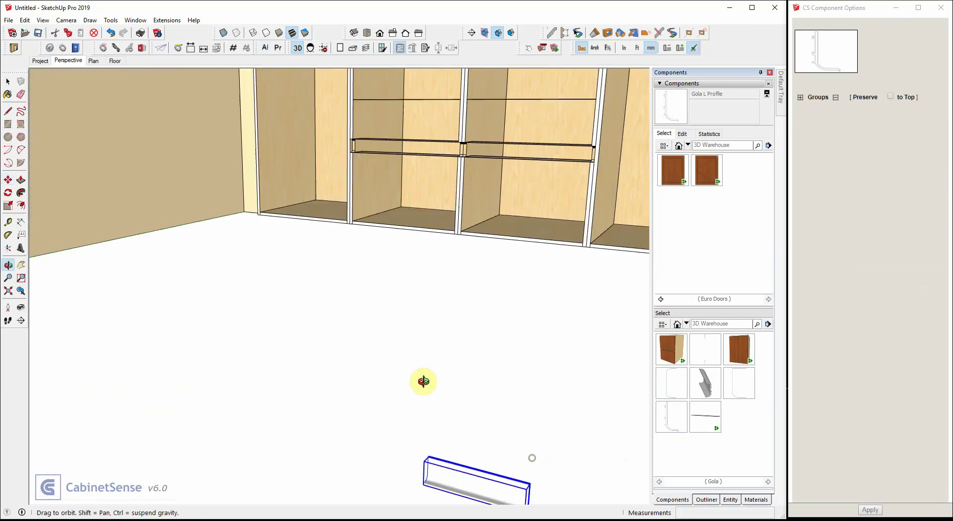
scroll(423, 383, "down", 4)
scroll(470, 453, "up", 6)
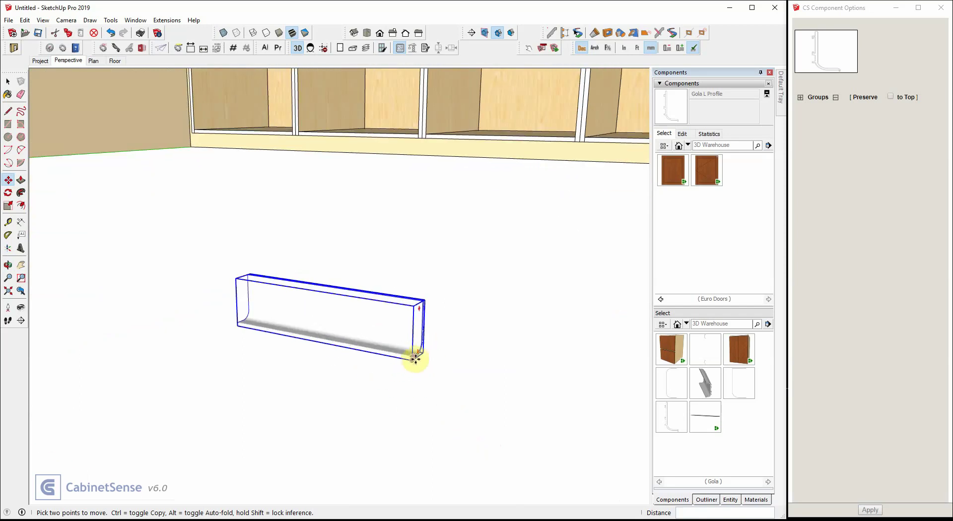
left_click(413, 362)
scroll(397, 373, "down", 5)
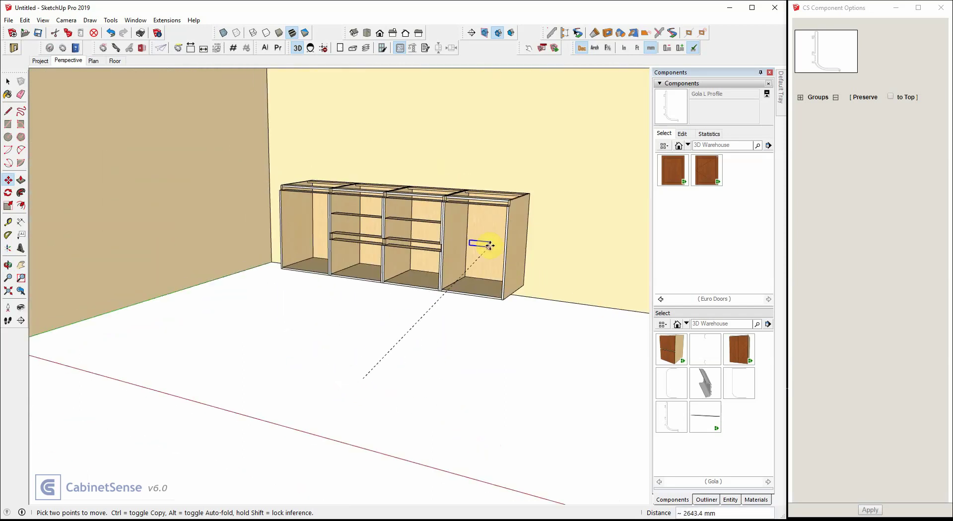
scroll(489, 233, "up", 5)
scroll(503, 184, "up", 4)
scroll(485, 185, "down", 4)
middle_click_drag(493, 185, 351, 212)
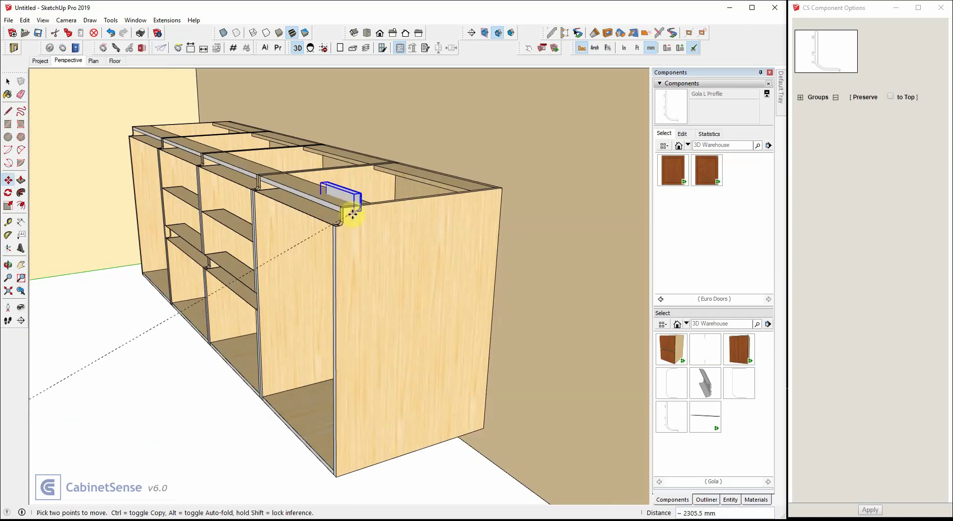
left_click(334, 227)
Stretch the Gola L Profile along its length so it spans the whole row to the left end cabinet's outer edge.
scroll(339, 253, "up", 6)
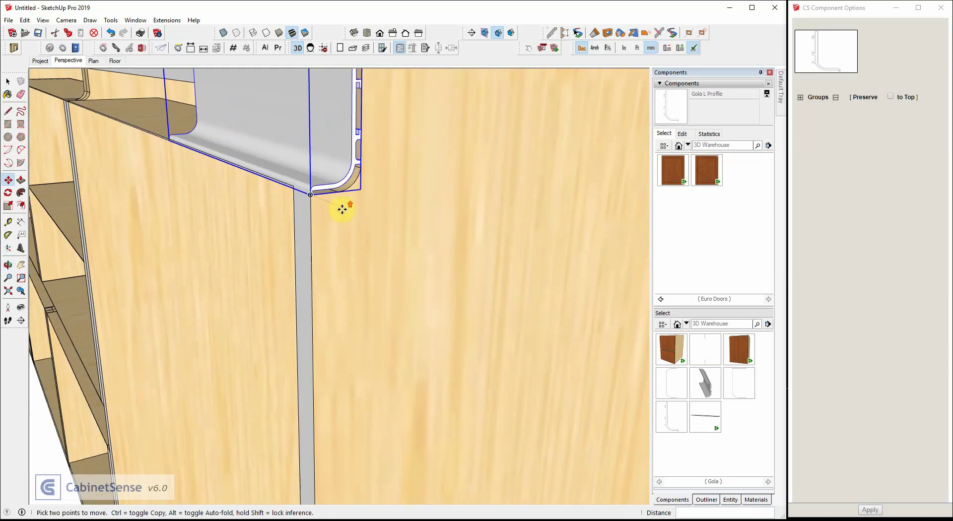
scroll(346, 288, "down", 5)
middle_click_drag(340, 293, 254, 291)
key("s")
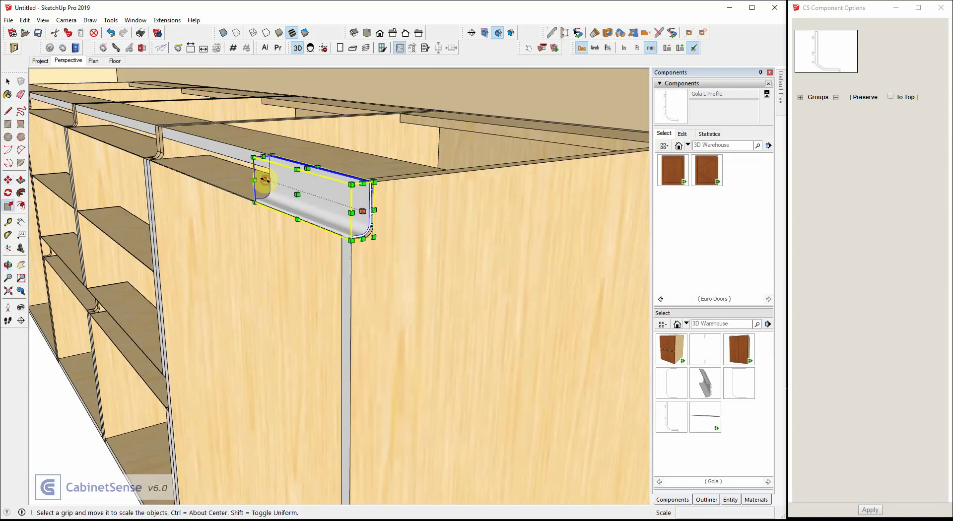
left_click(262, 181)
scroll(462, 247, "down", 4)
left_click(102, 262)
scroll(128, 291, "up", 8)
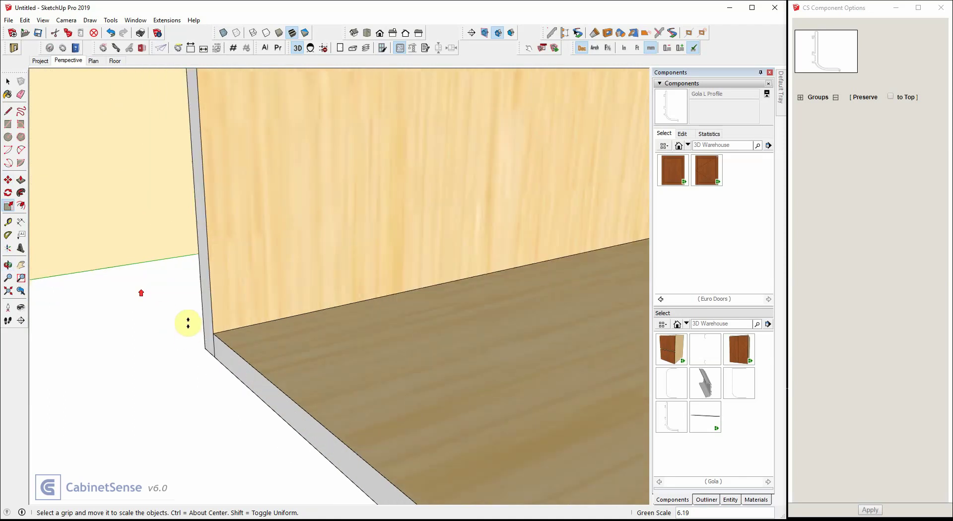
left_click(200, 299)
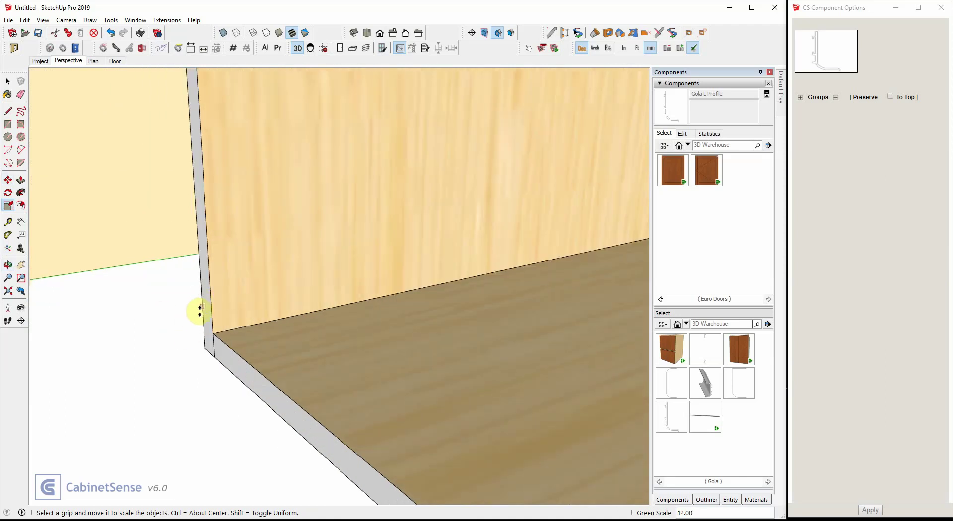
left_click(204, 351)
scroll(208, 348, "down", 10)
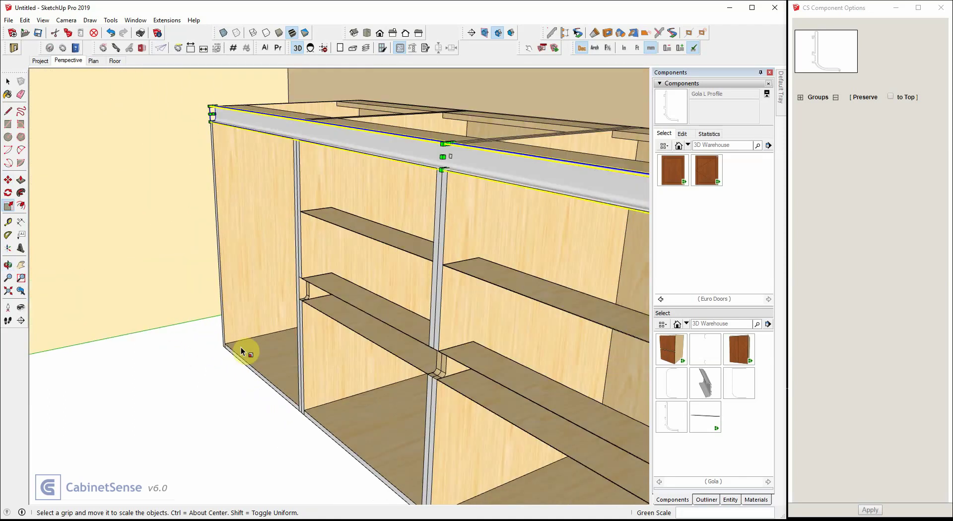
Insert a Gola C Profile parallel to the row and move it into the middle notch at the right drawer cabinet's right edge.
left_click(700, 387)
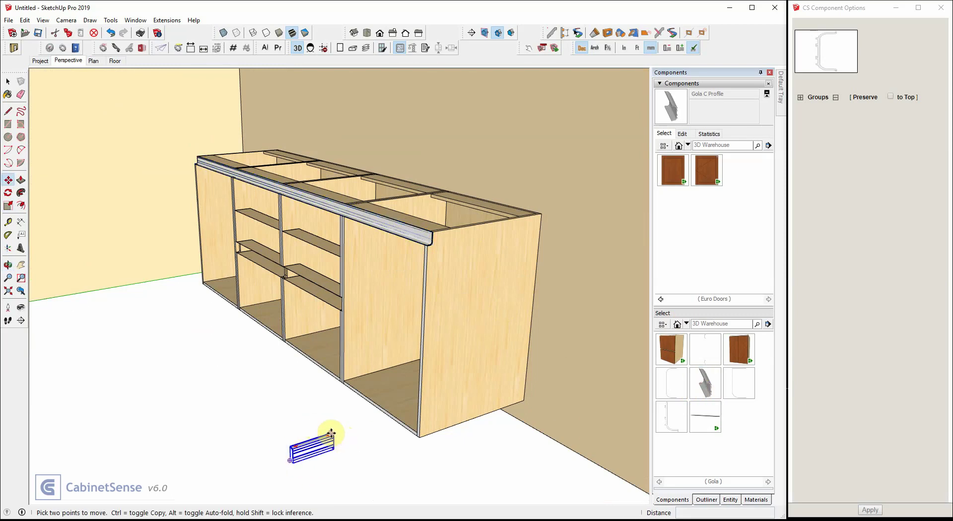
left_click(331, 433)
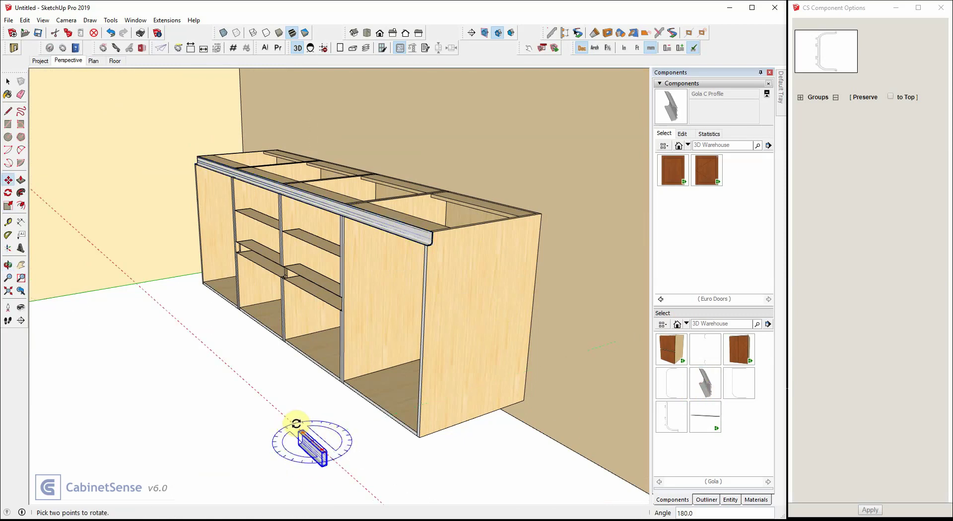
left_click(296, 423)
scroll(320, 466, "up", 5)
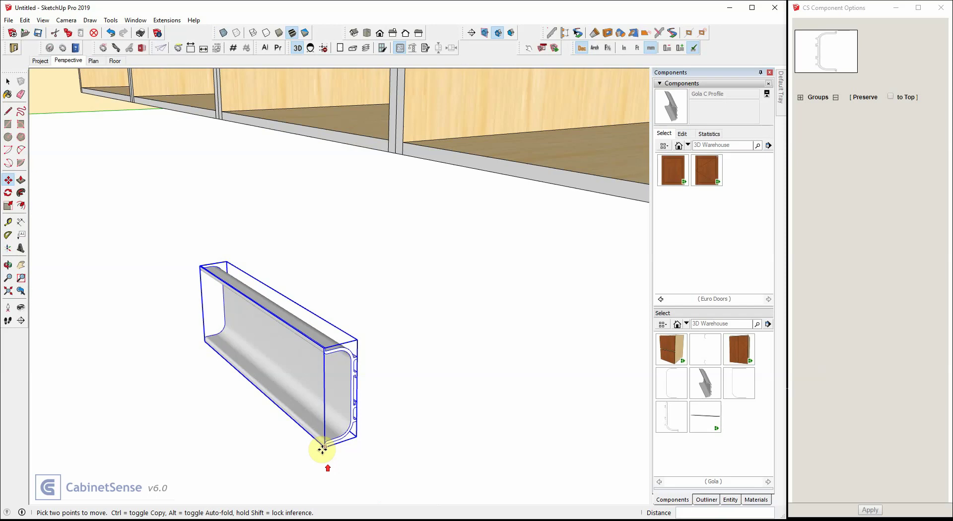
left_click(323, 449)
scroll(320, 447, "up", 10)
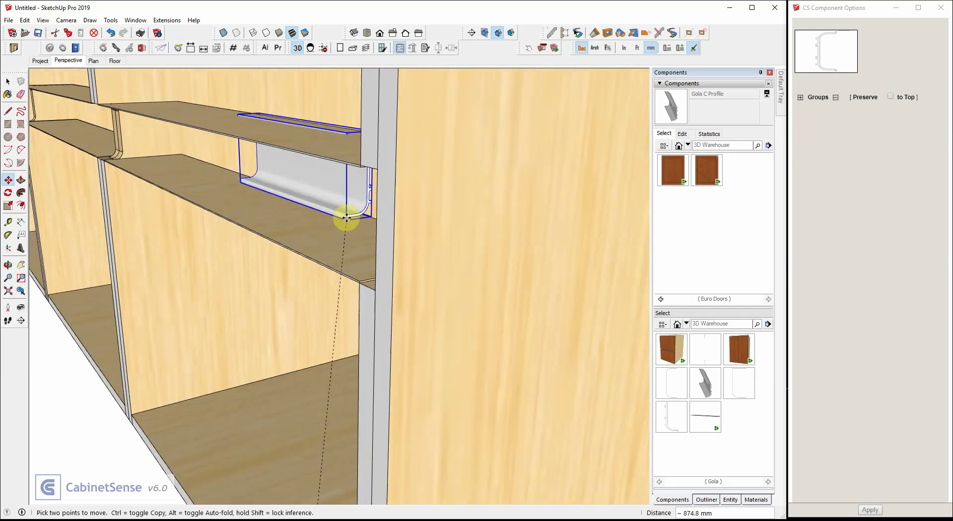
left_click(372, 285)
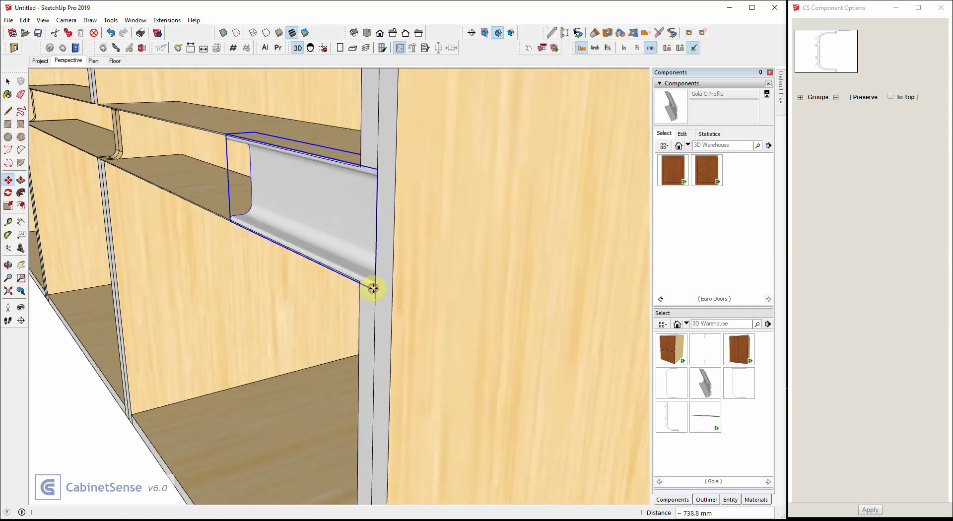
Stretch the Gola C Profile along its length to the left edge of the left drawer cabinet, spanning both drawer cabinets.
key("s")
left_click(242, 177)
scroll(419, 270, "down", 6)
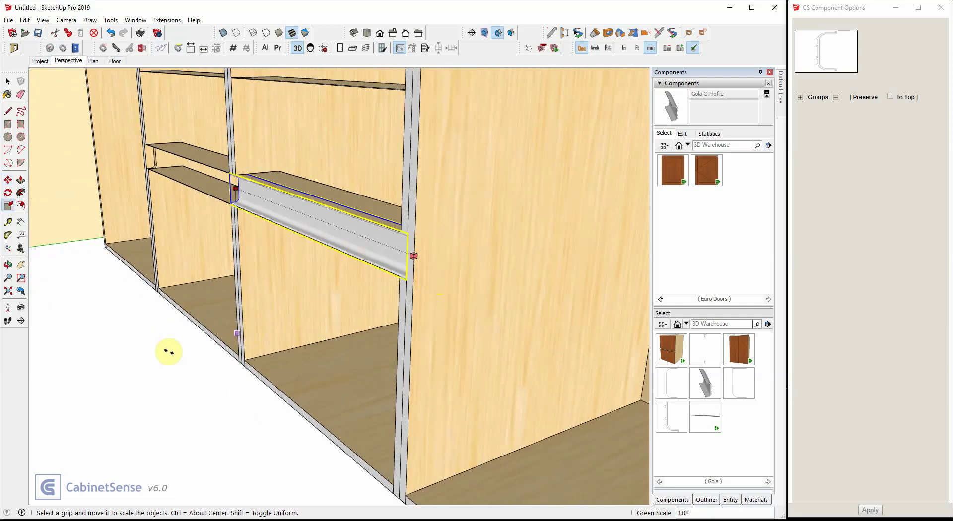
scroll(164, 349, "up", 5)
scroll(140, 281, "up", 1)
left_click(161, 201)
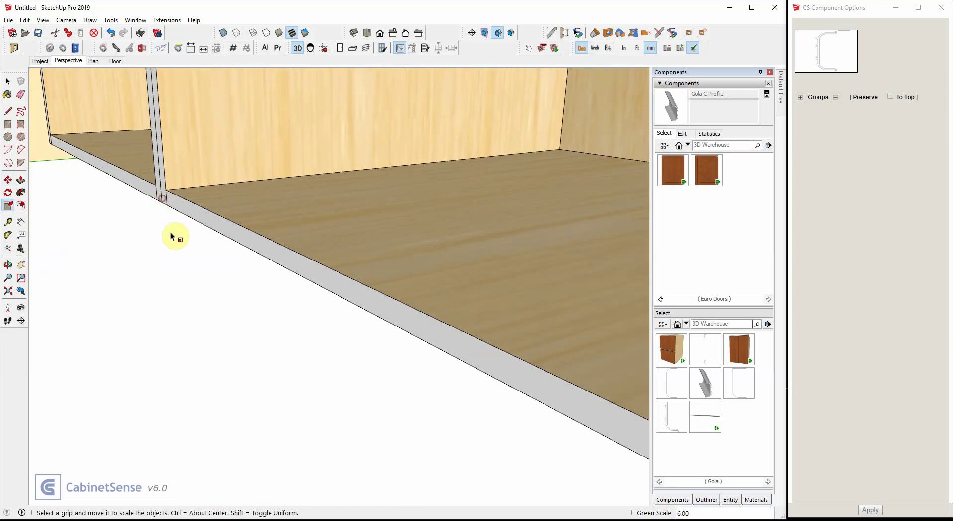
key("space")
scroll(233, 329, "down", 8)
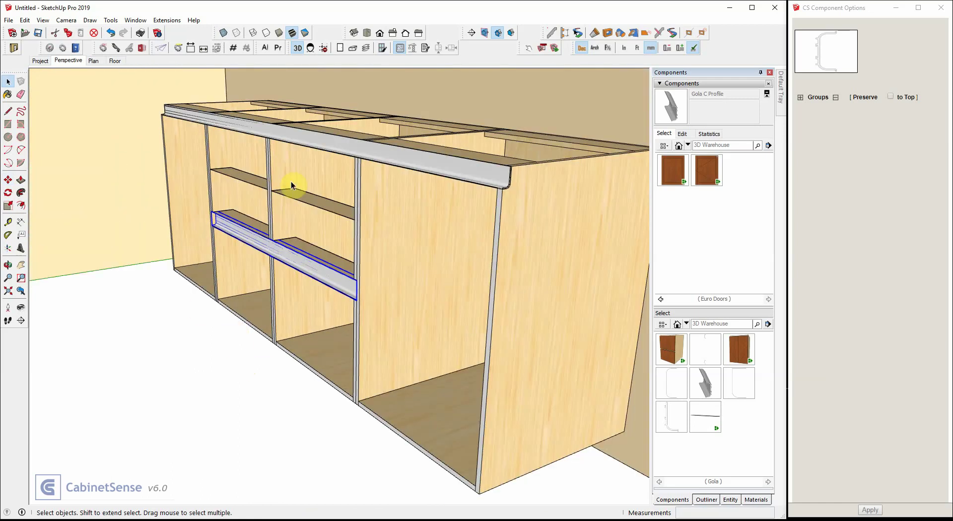
Show the door and drawer layers again on all four cabinets.
left_click(340, 48)
left_click(353, 48)
scroll(415, 299, "down", 5)
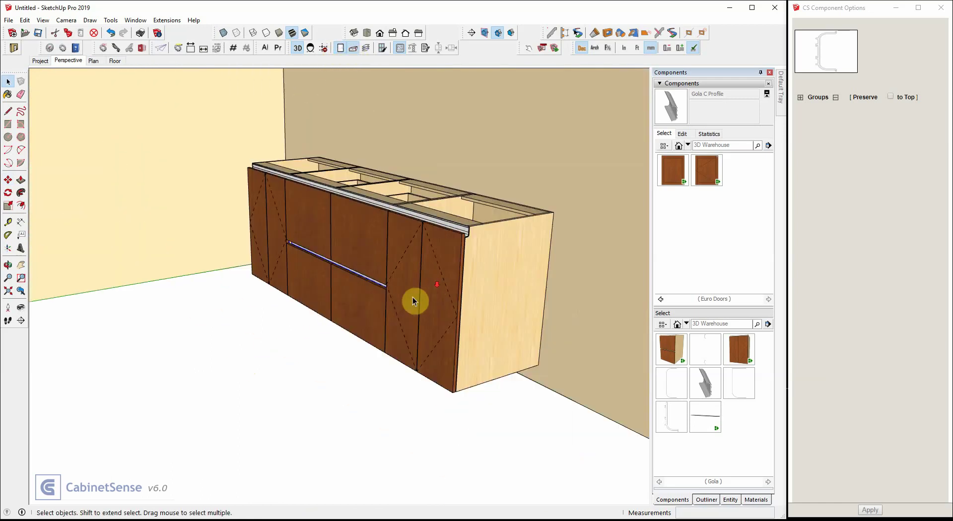
middle_click_drag(414, 299, 426, 346)
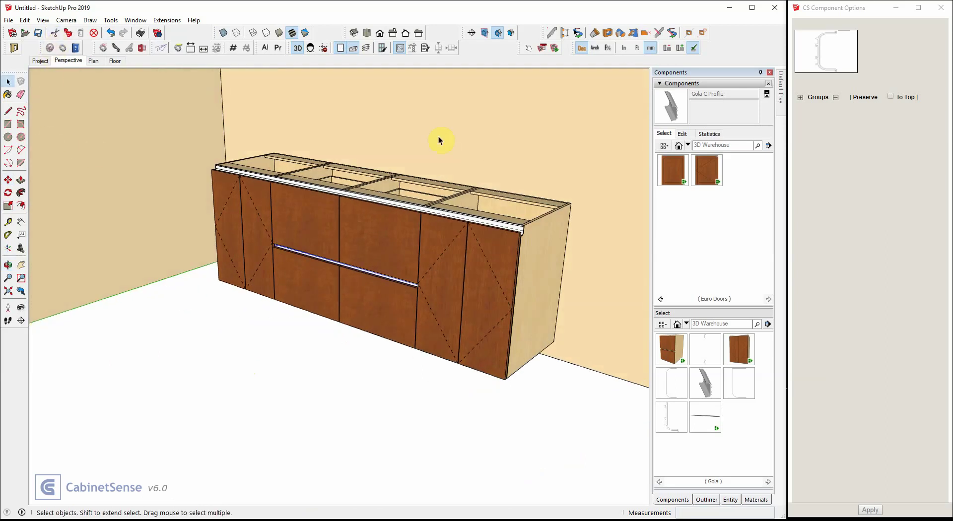
Try to run the CabinetSense export to c:/export with only the Gola C Profile selected.
left_click(50, 48)
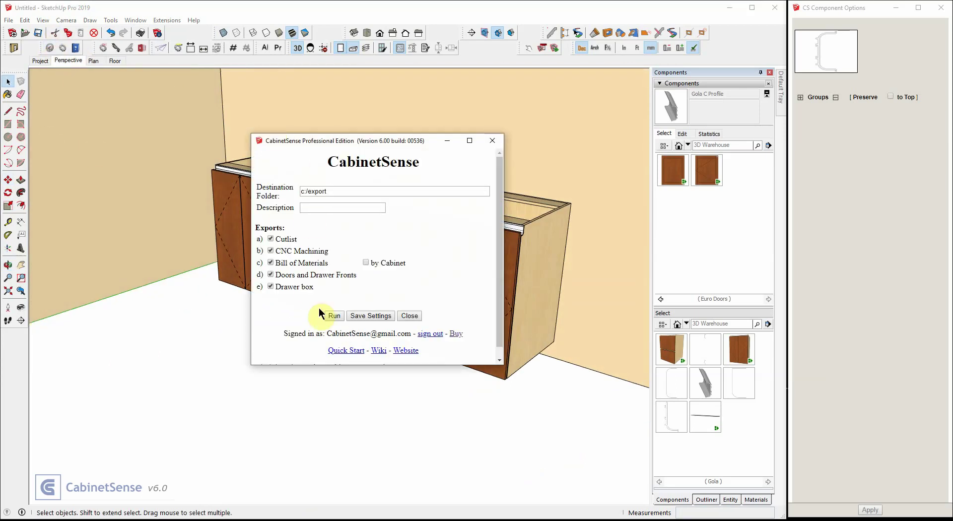
left_click(333, 317)
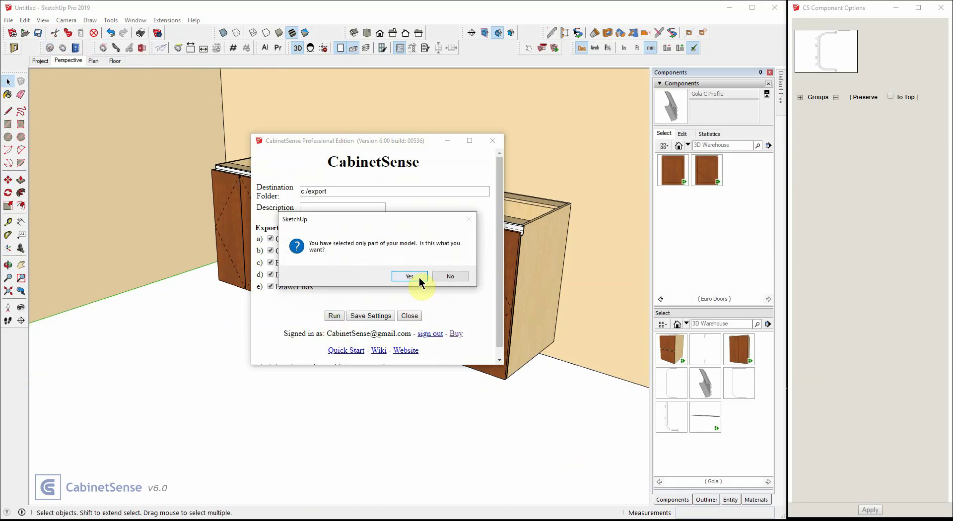
left_click(419, 277)
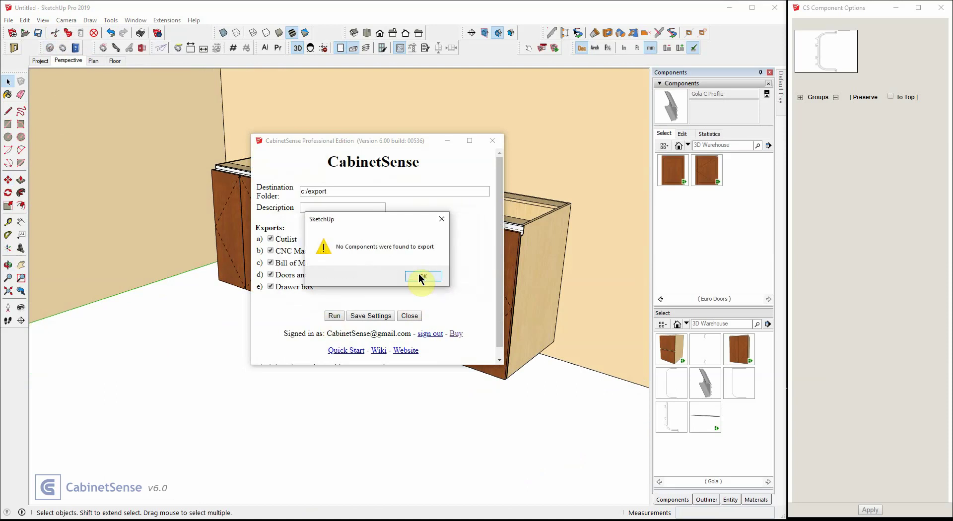
left_click(419, 277)
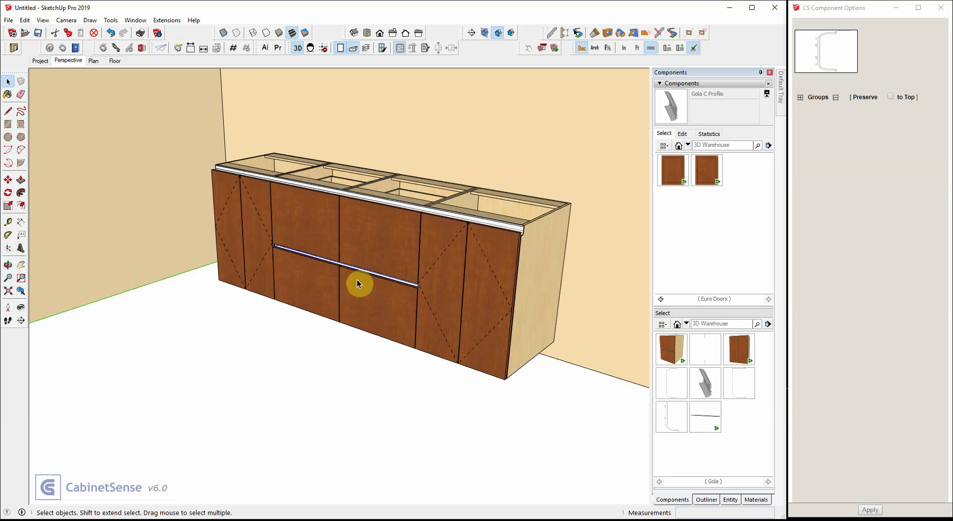
Clear the selection and export the whole model's cutlist, CNC machining, bill of materials, door and drawer front, and drawer box data to c:/export.
left_click(286, 343)
left_click_drag(195, 128, 504, 268)
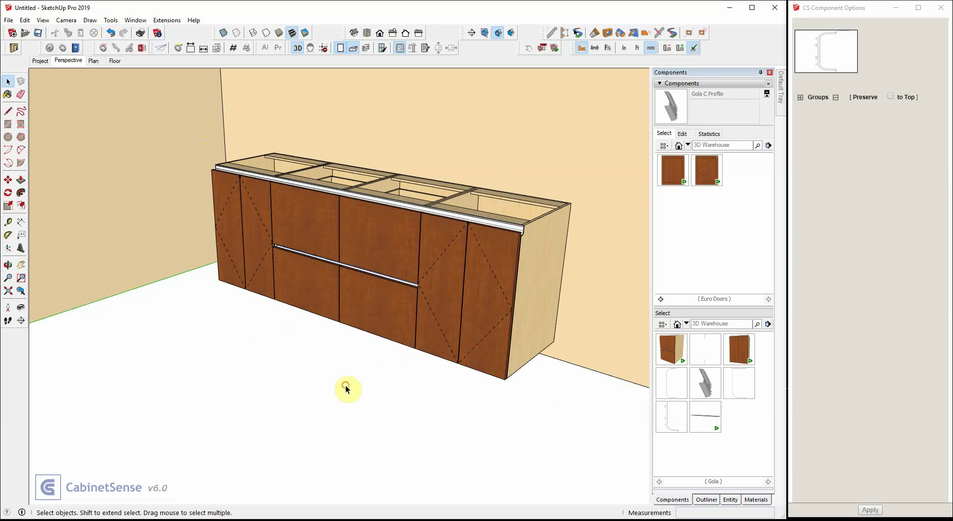
left_click(50, 47)
left_click(336, 316)
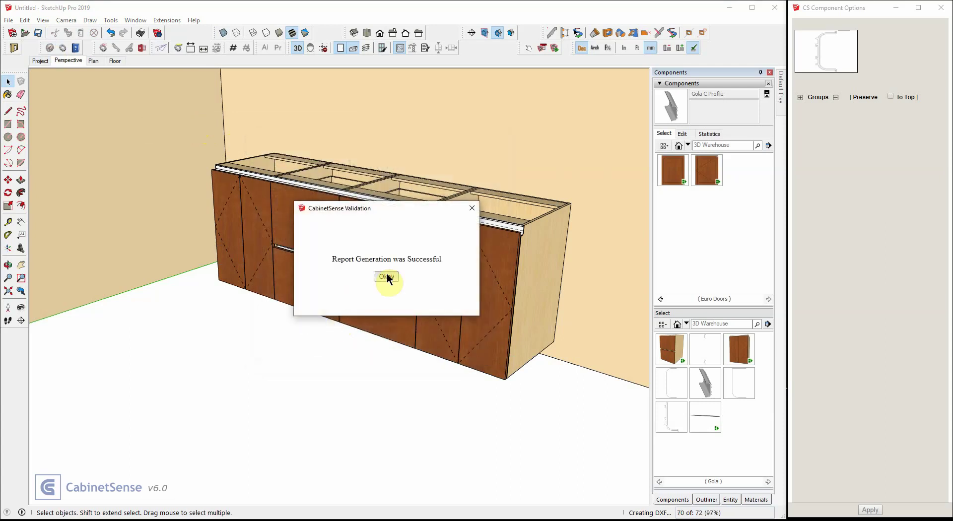
left_click(387, 277)
left_click(395, 282)
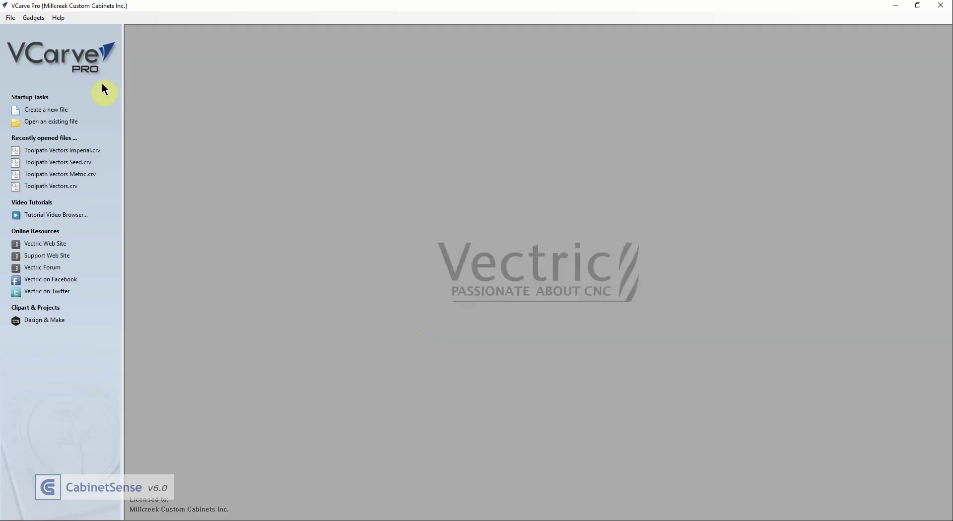
Switch to VCarve Pro and create a new 2500 x 1250 mm job with 19 mm thick material.
left_click(33, 19)
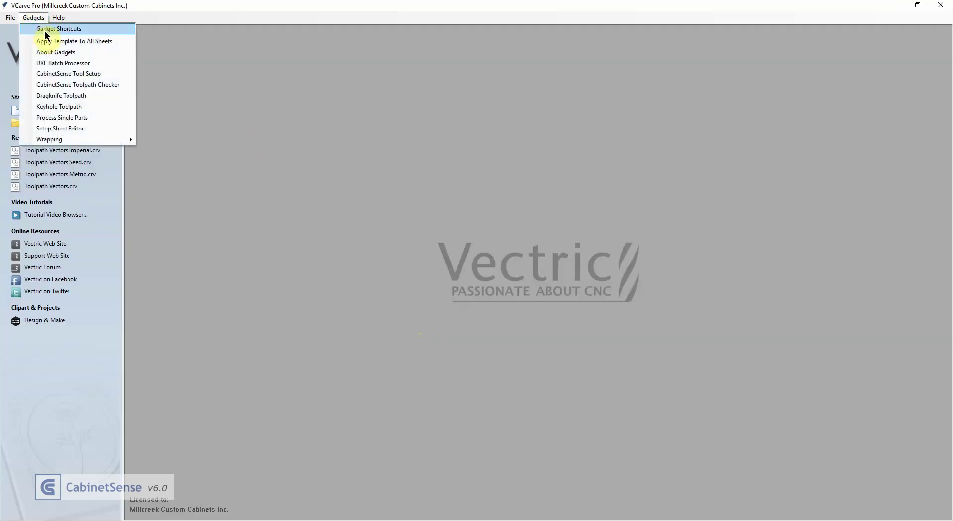
left_click(6, 90)
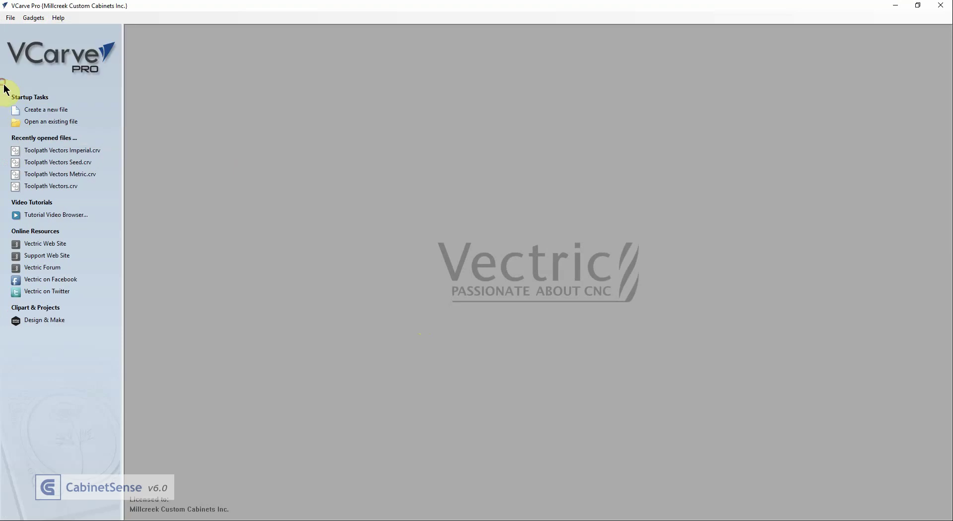
left_click(27, 111)
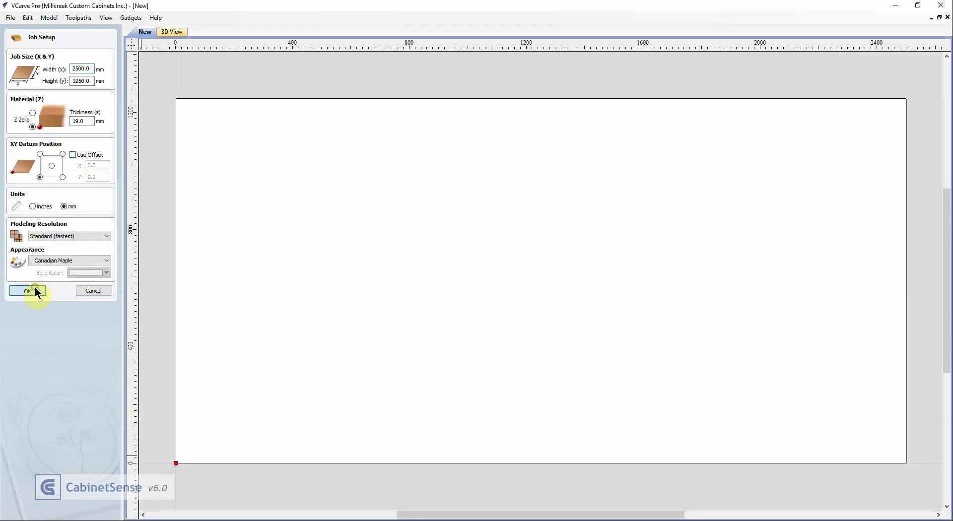
left_click(36, 289)
left_click(130, 18)
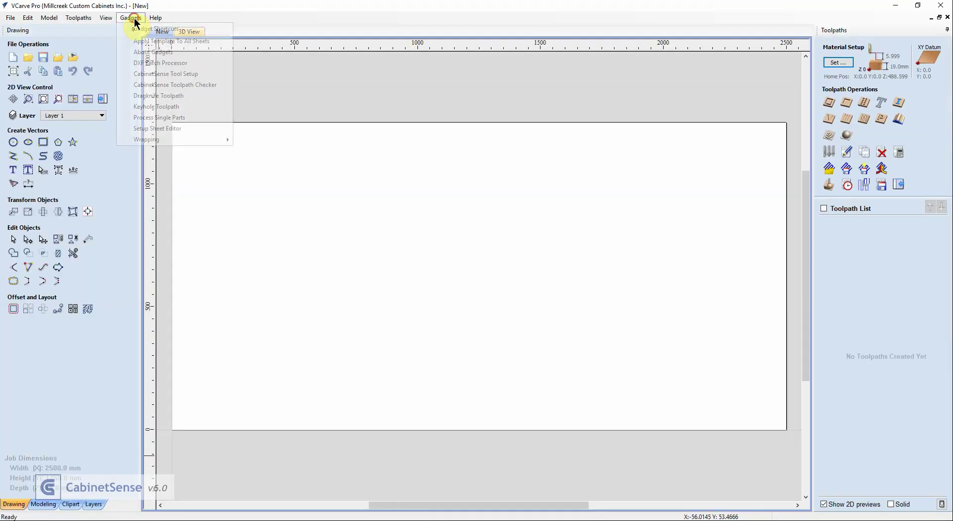
left_click(141, 63)
left_click(523, 173)
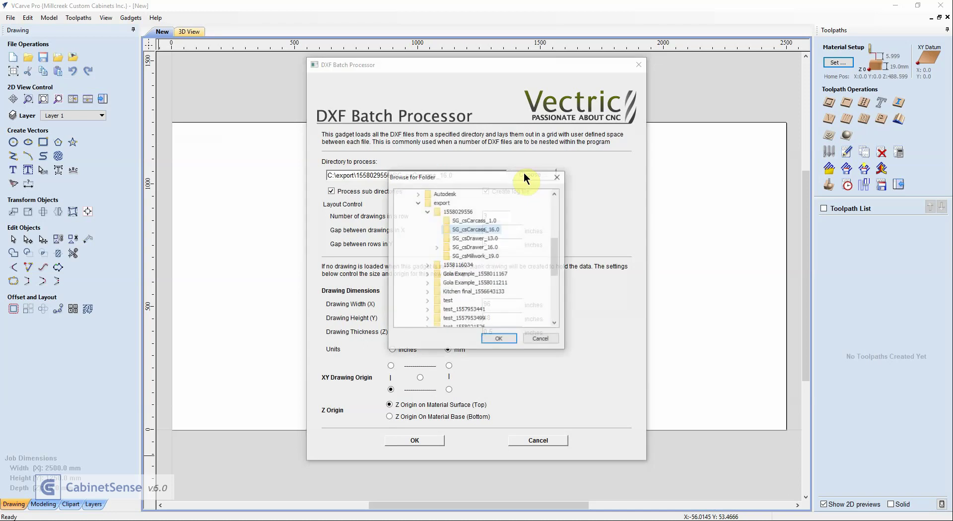
left_click(426, 212)
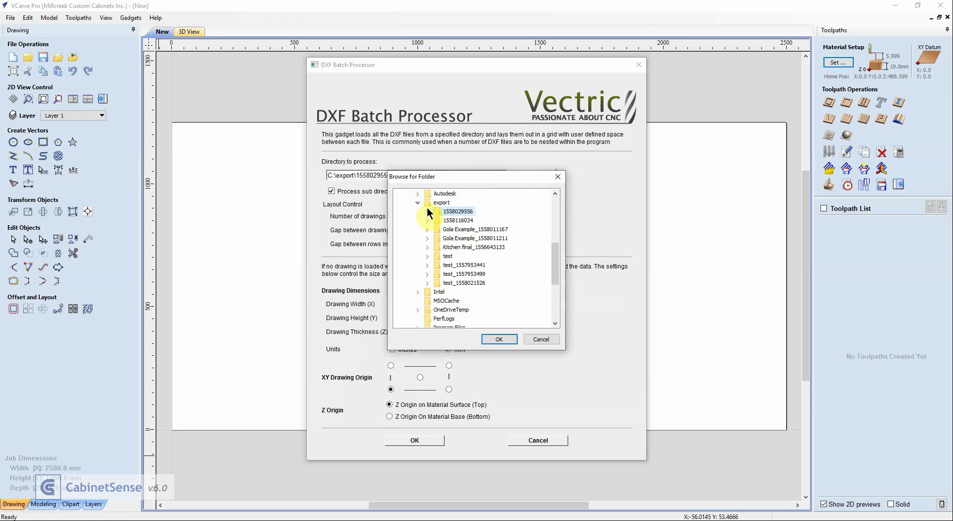
double_click(458, 221)
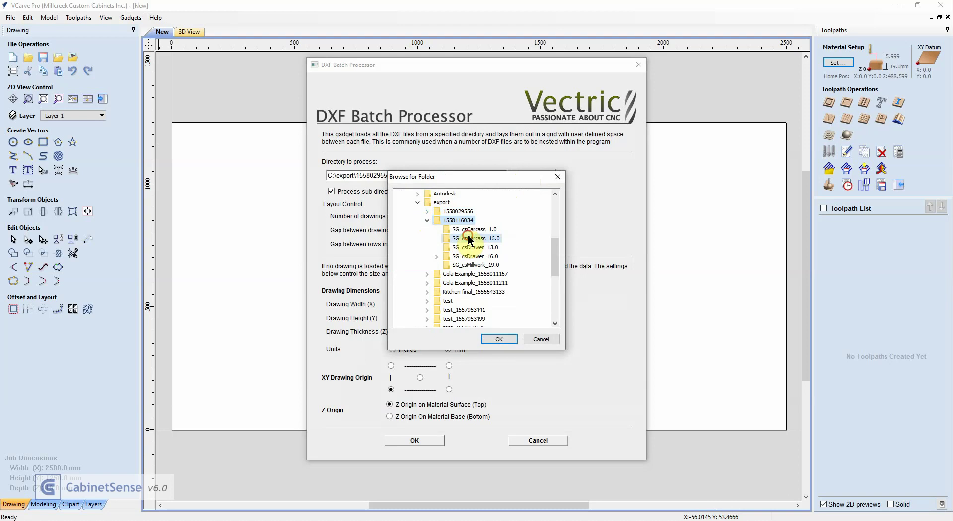
left_click(500, 339)
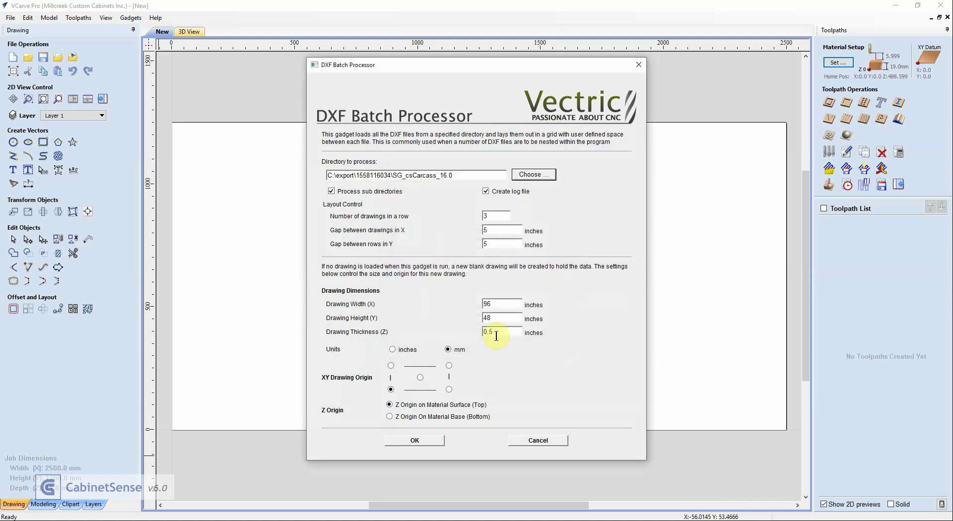
left_click(435, 441)
left_click(475, 277)
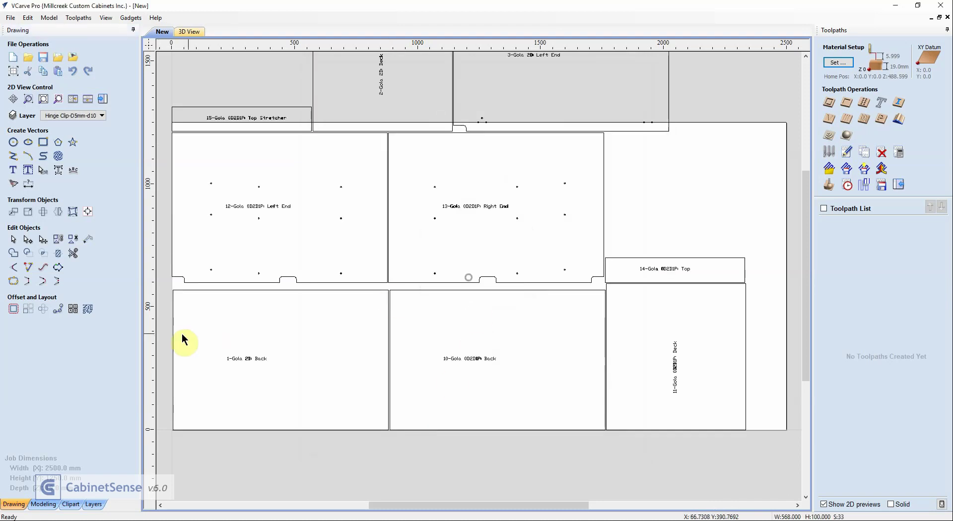
Nest all the carcass parts onto sheets for a 6 mm tool with 5 mm clearance, a 5 mm border gap and 90° rotation steps.
right_click(278, 455)
left_click(317, 267)
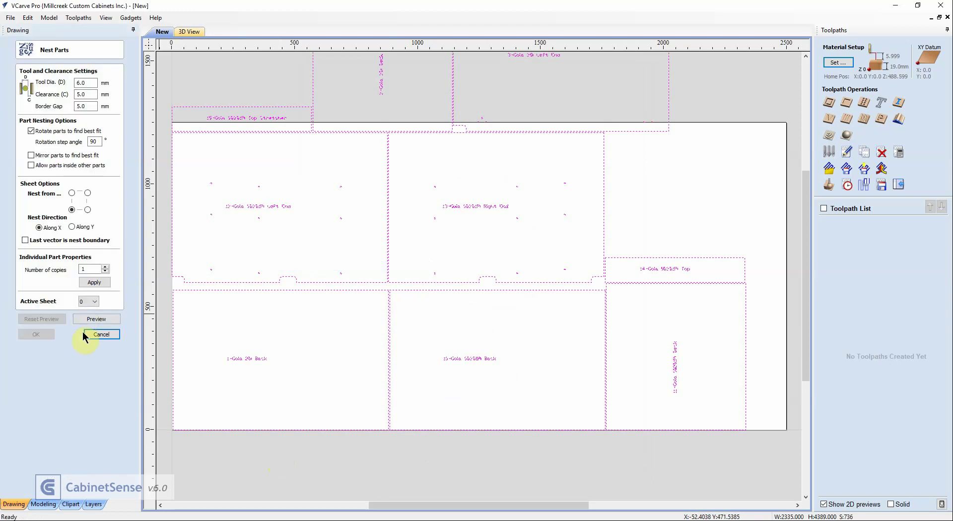
left_click(99, 321)
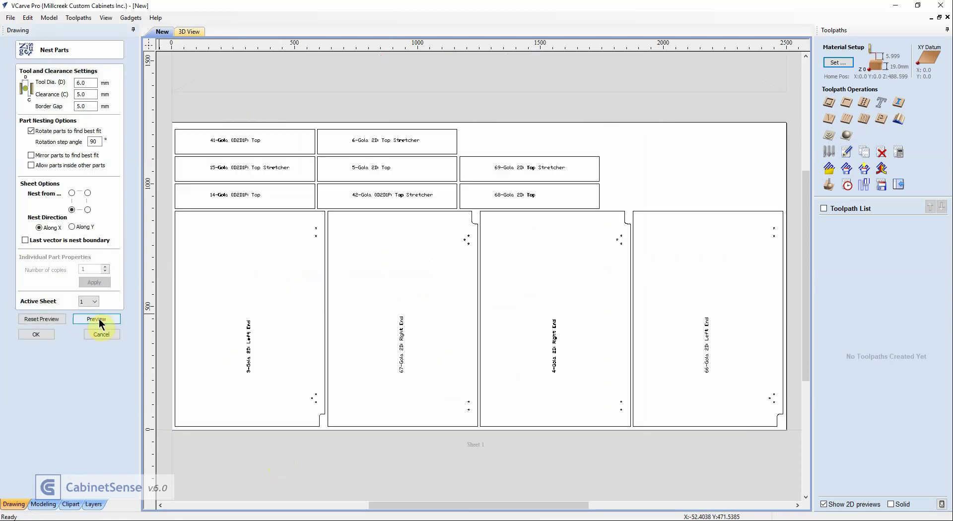
left_click(35, 335)
Examine the notched end panels on nested sheet 1, and make sheet 2 active to inspect its cabinet ends.
scroll(399, 281, "down", 3)
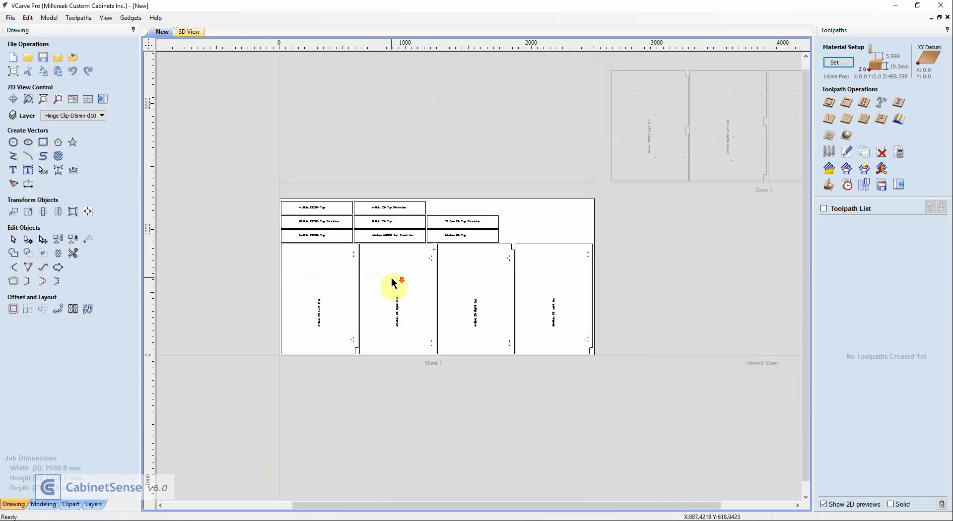
scroll(395, 294, "up", 5)
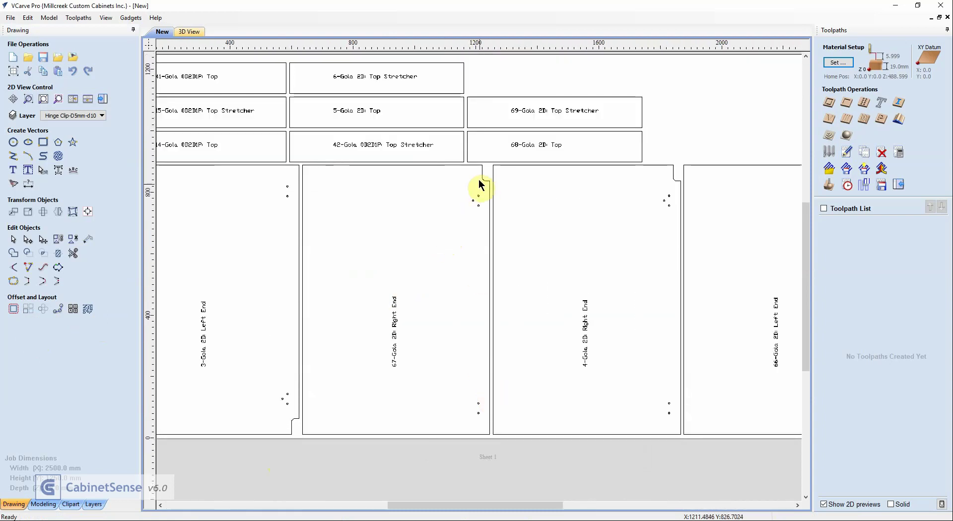
scroll(484, 193, "down", 5)
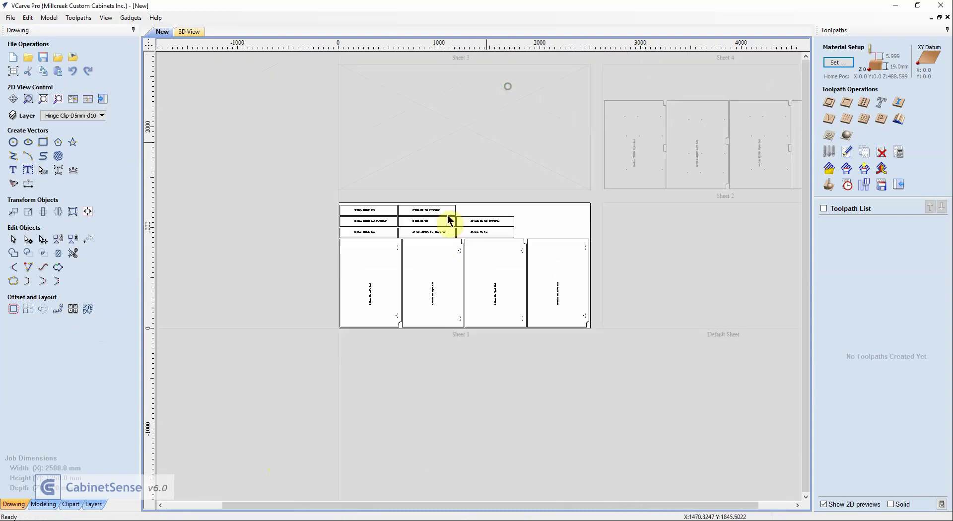
middle_click_drag(375, 286, 373, 288)
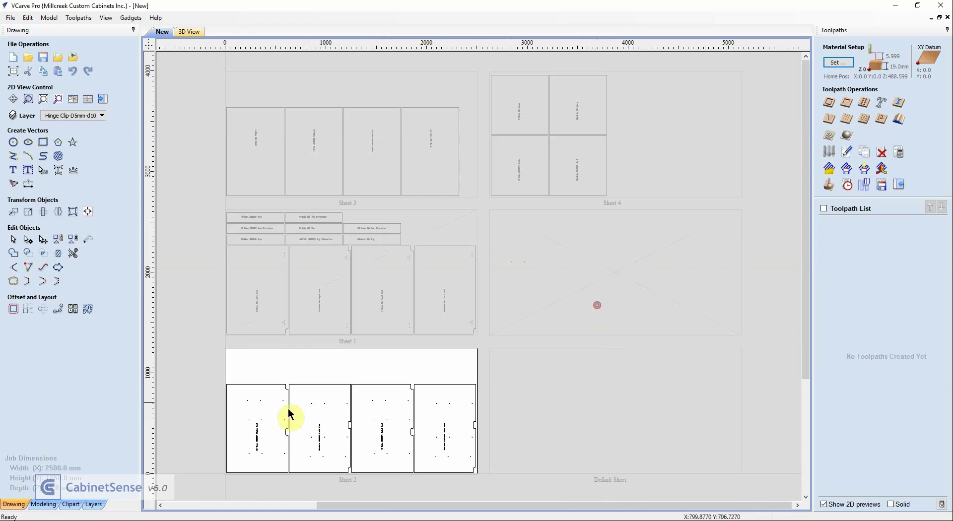
scroll(266, 463, "up", 3)
scroll(399, 234, "down", 2)
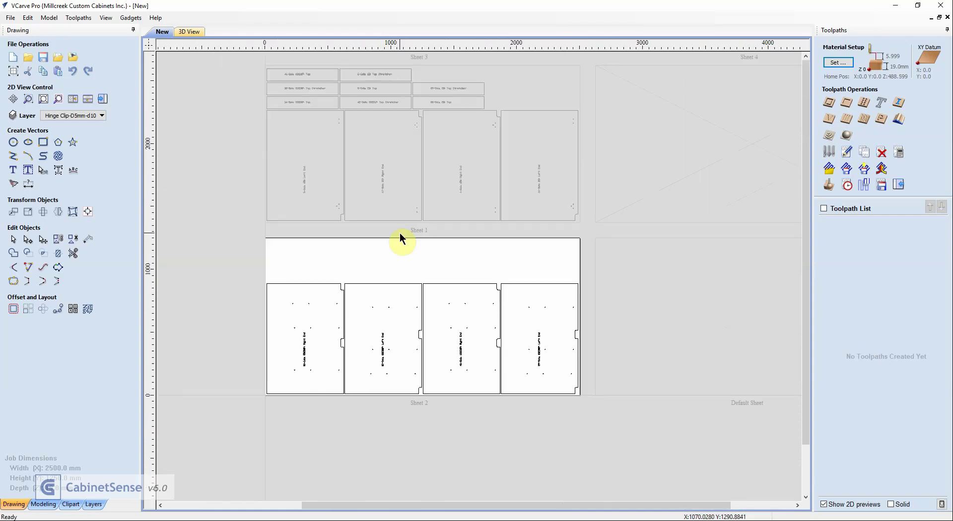